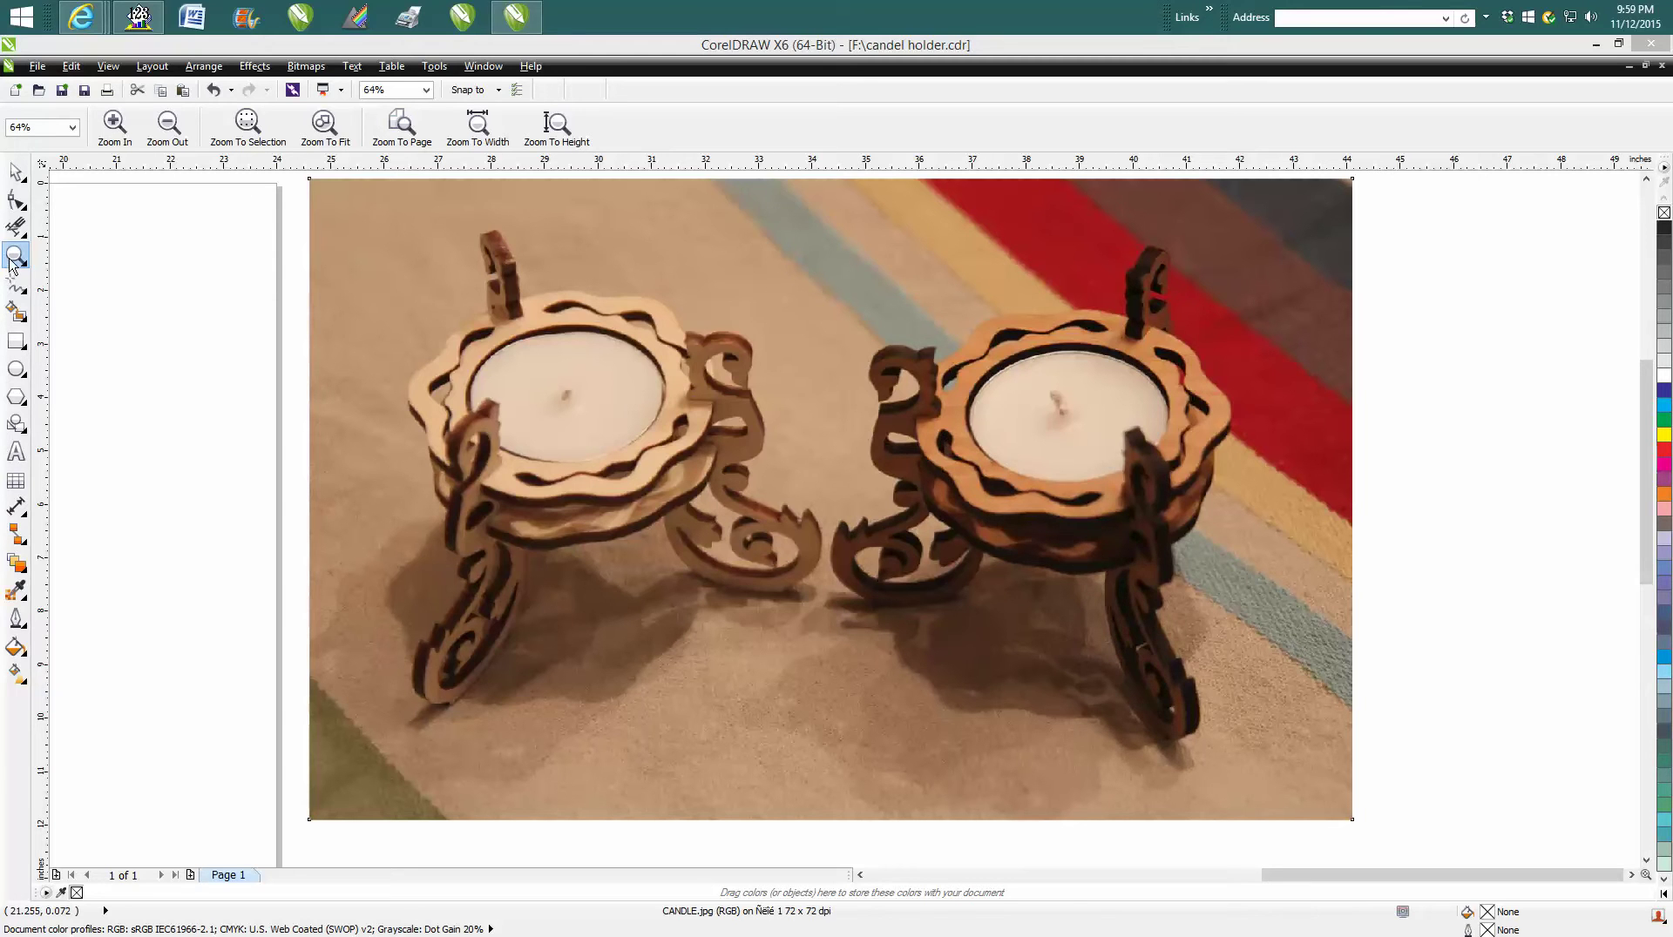
Step: Zoom in on the 0.11" dimension label at the first ring's top slot
scroll(266, 362, down, 2)
scroll(266, 361, down, 1)
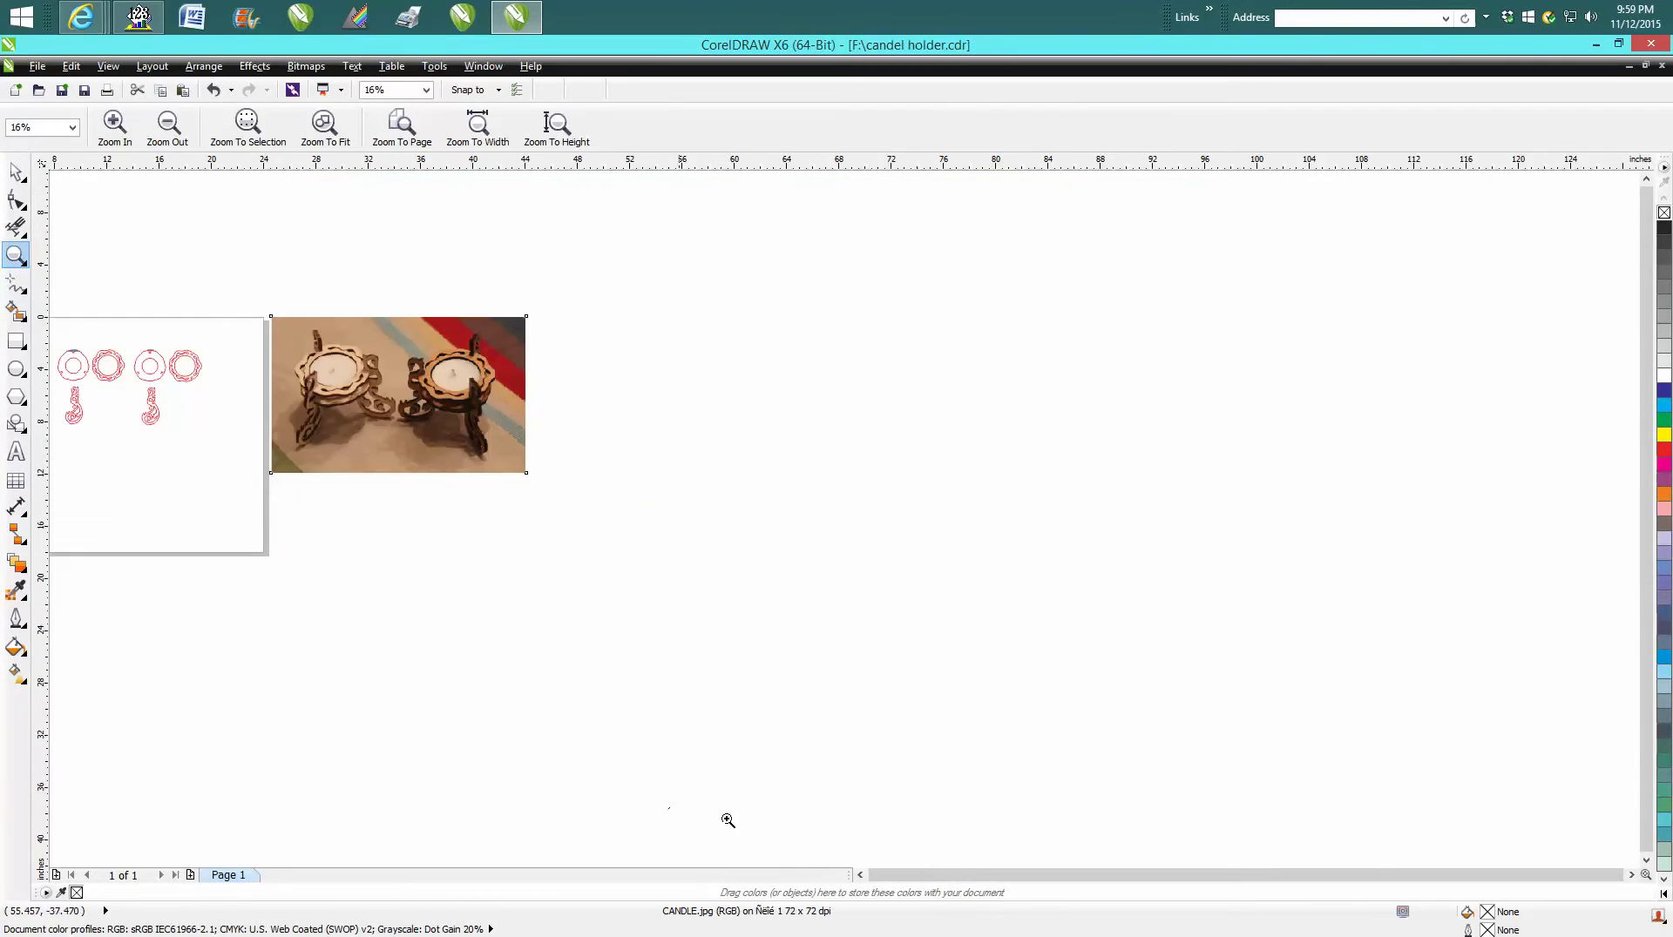
click(860, 876)
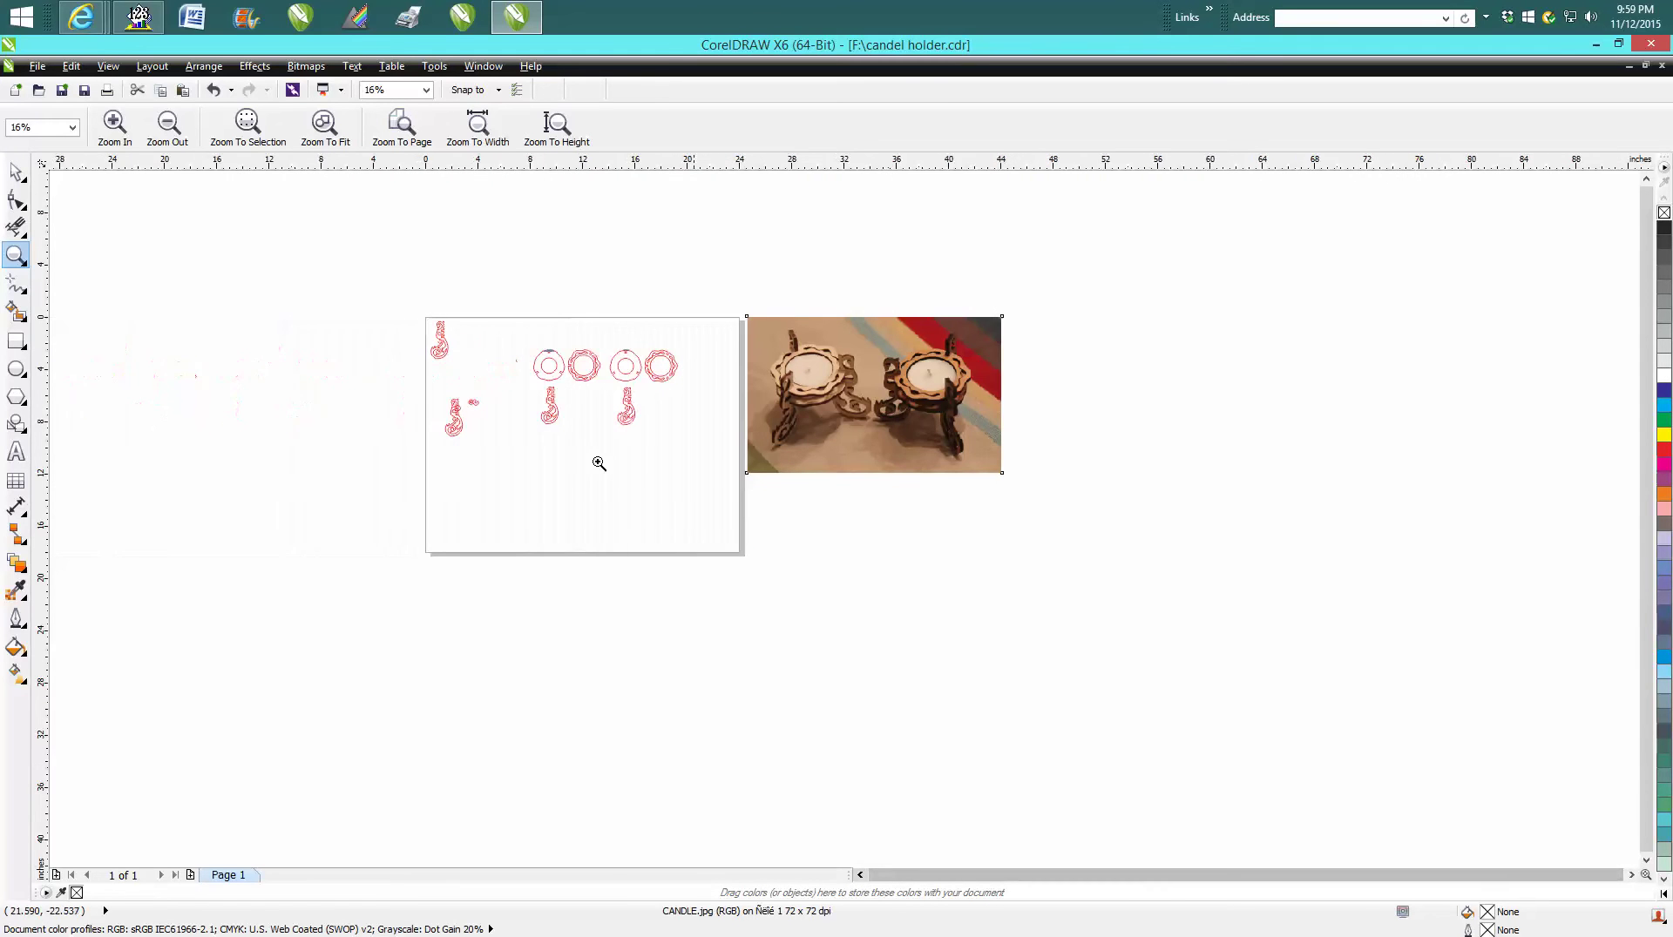
drag(530, 338, 677, 429)
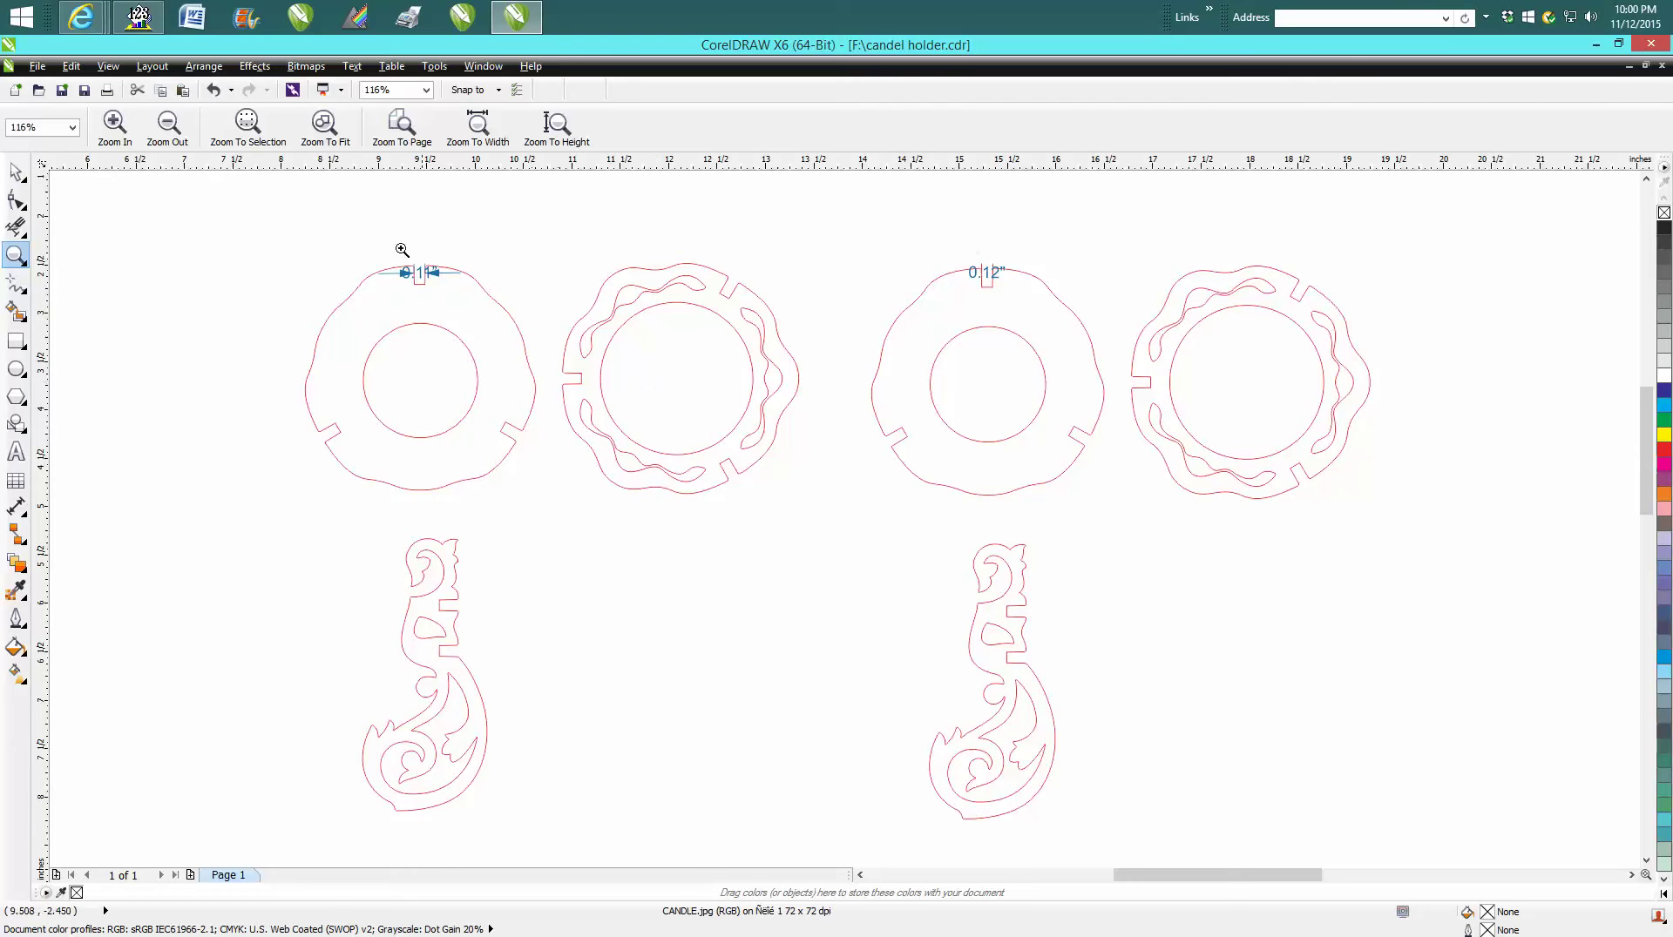
drag(395, 252, 480, 307)
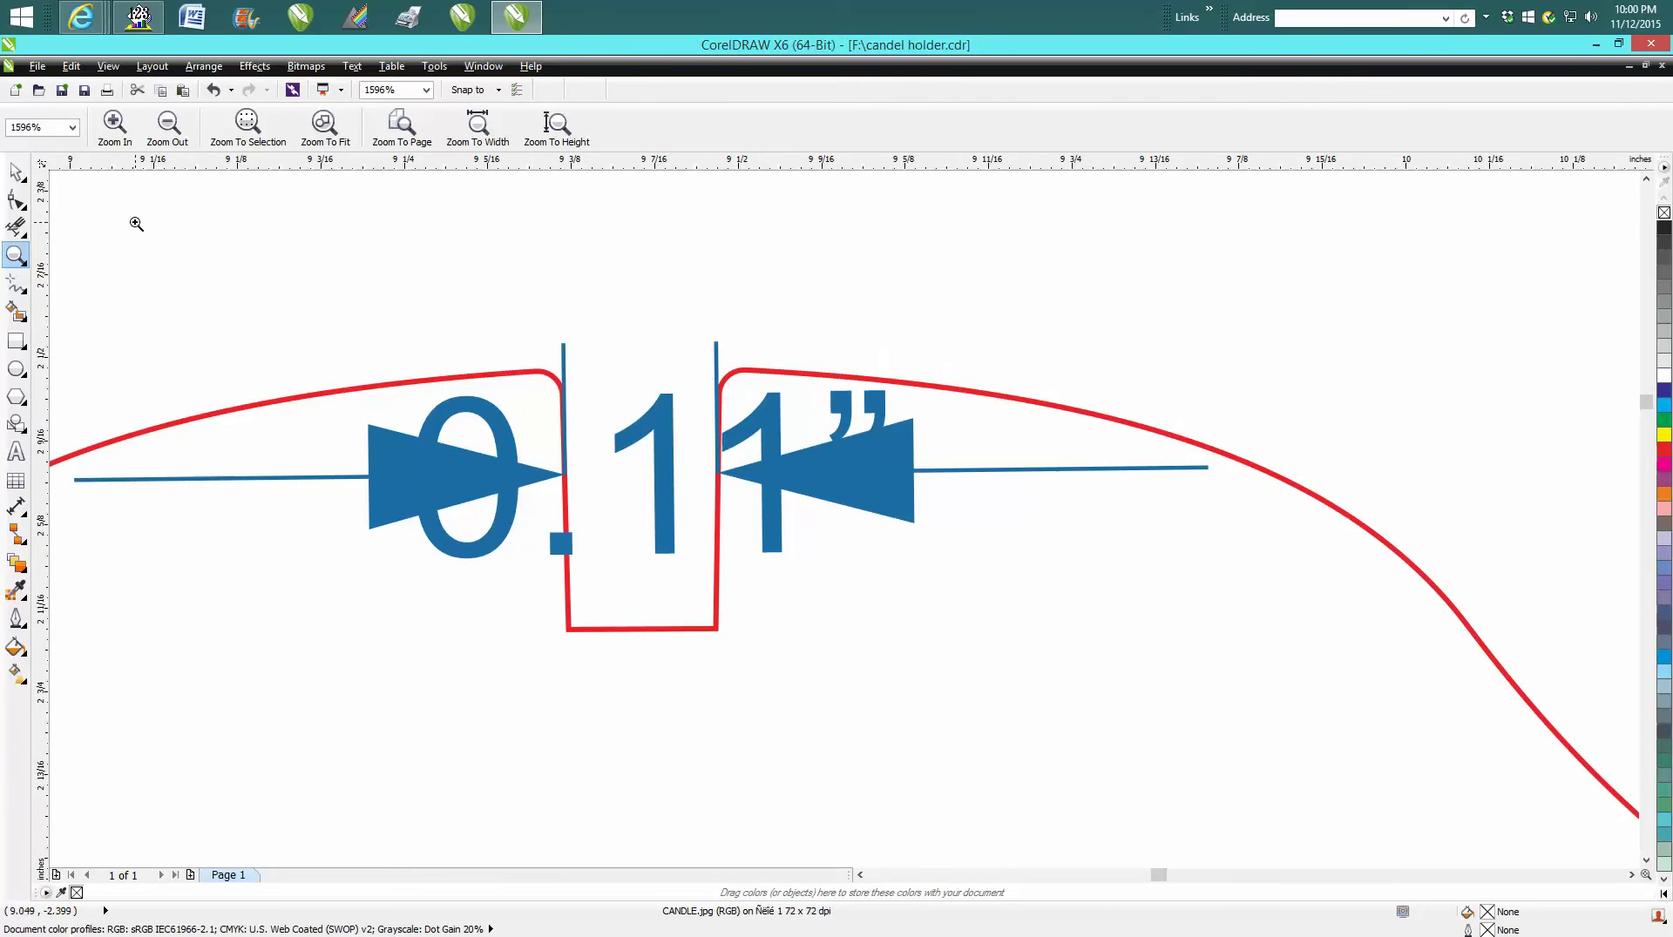
Step: Delete the 0.11" dimension and zoom in closely on the bare slot outline
click(16, 172)
click(656, 436)
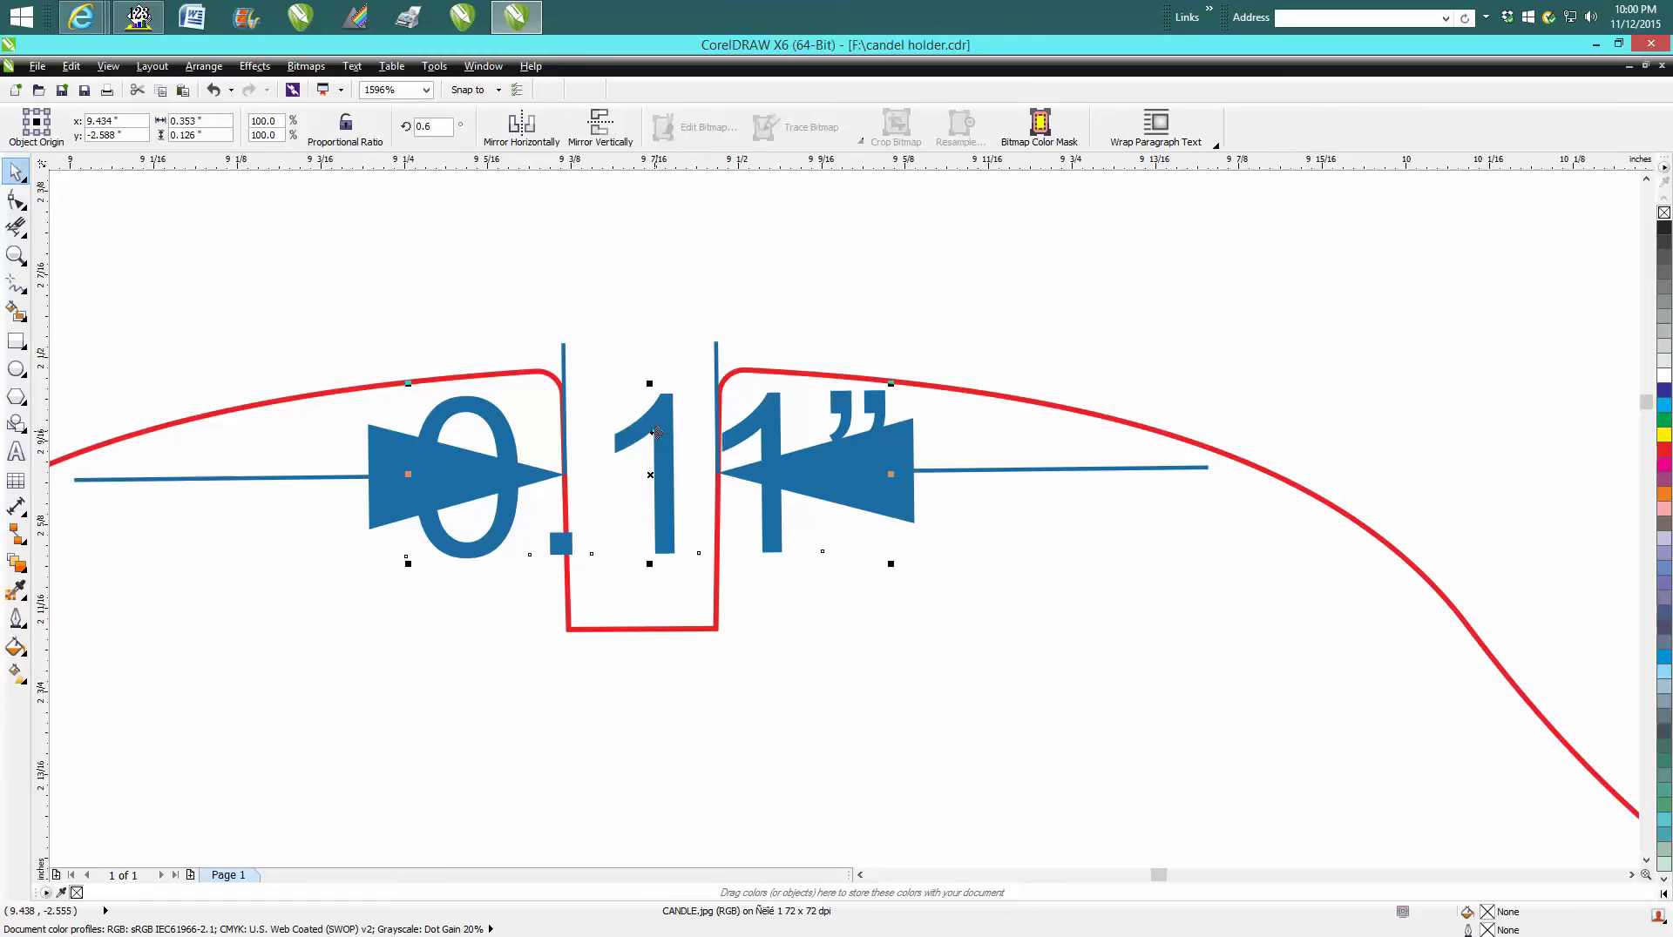
key(Delete)
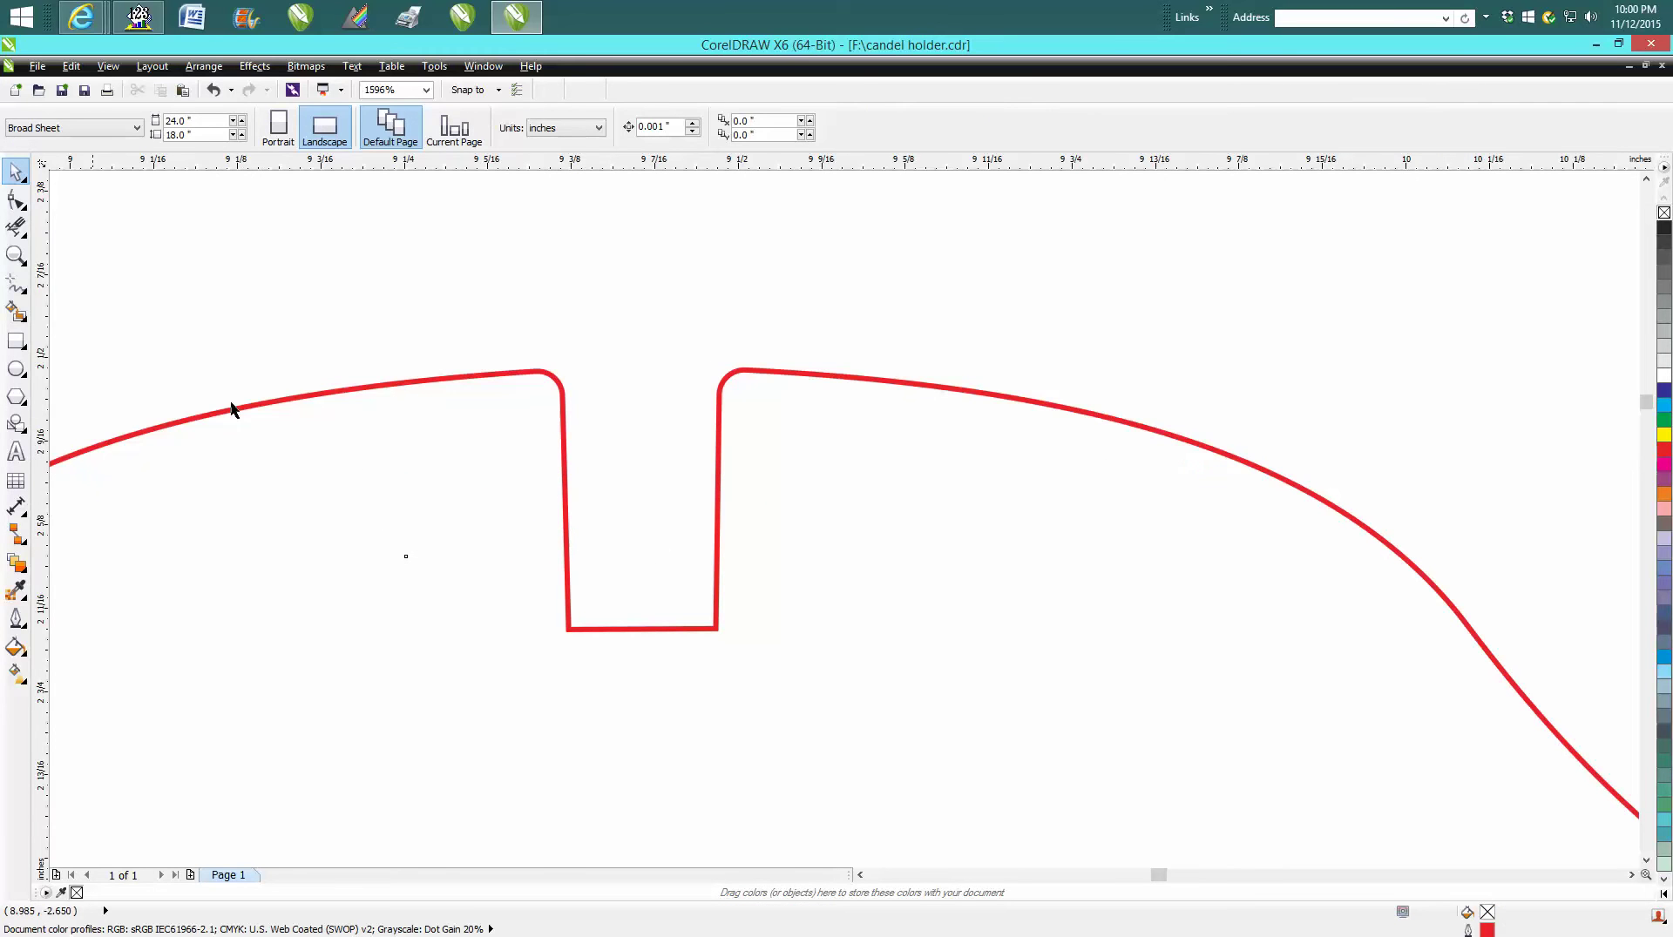
click(16, 254)
drag(525, 347, 759, 644)
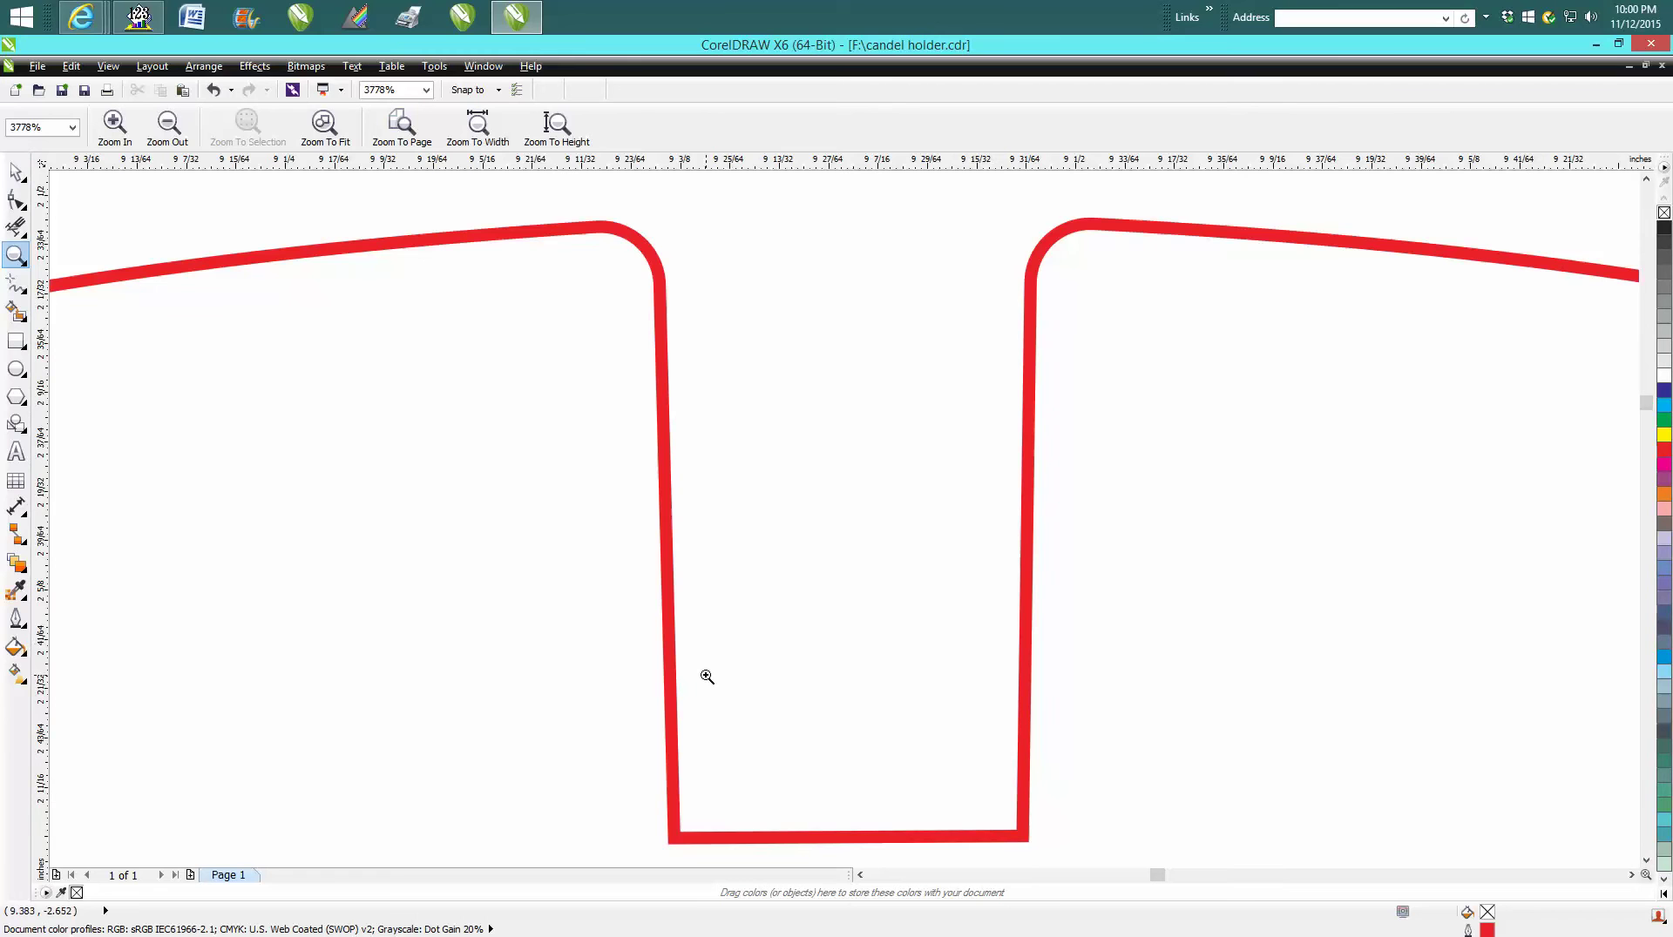
Step: Draw a parallel dimension across the slot's width, reading 0.11"
click(25, 512)
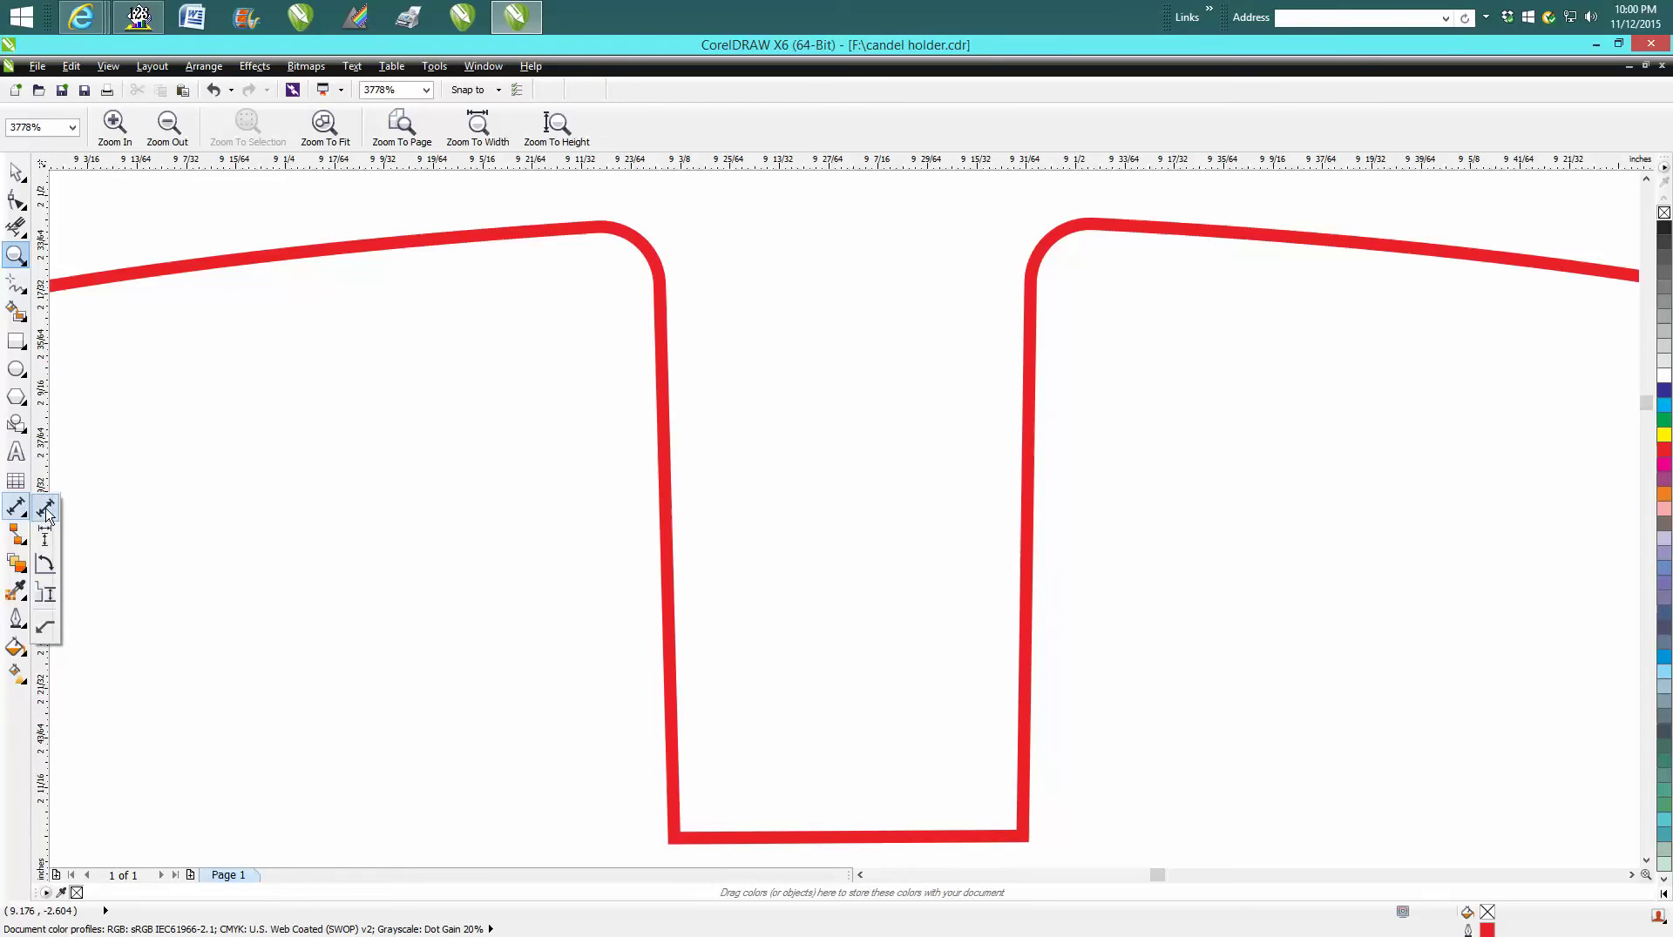
click(46, 509)
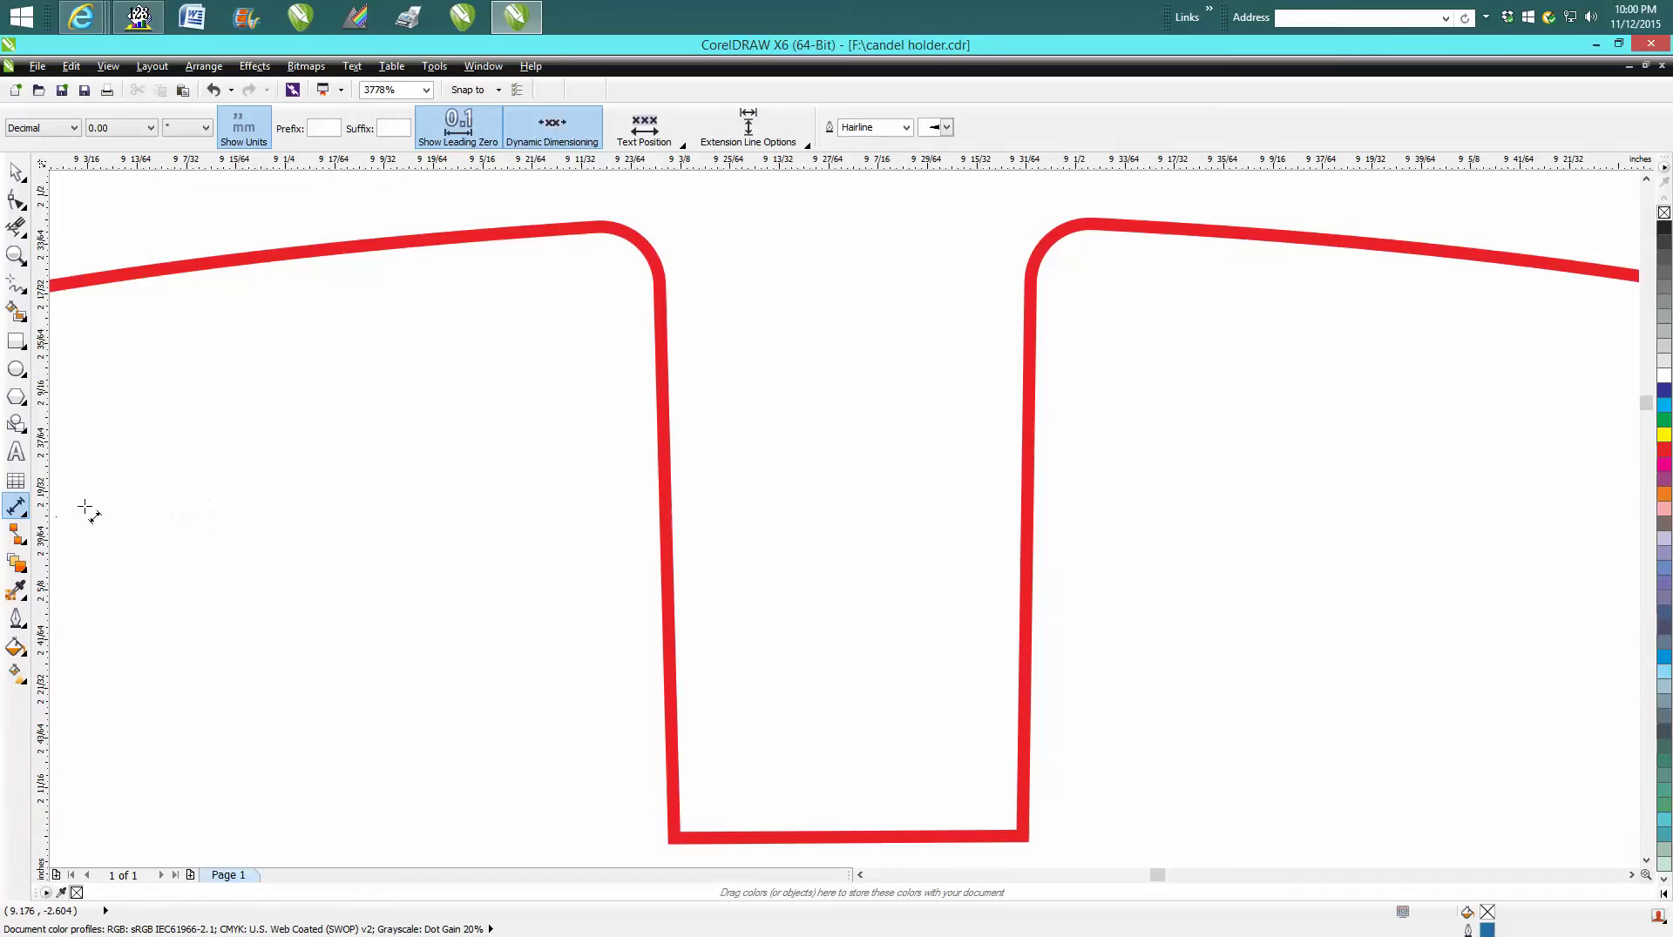
click(666, 531)
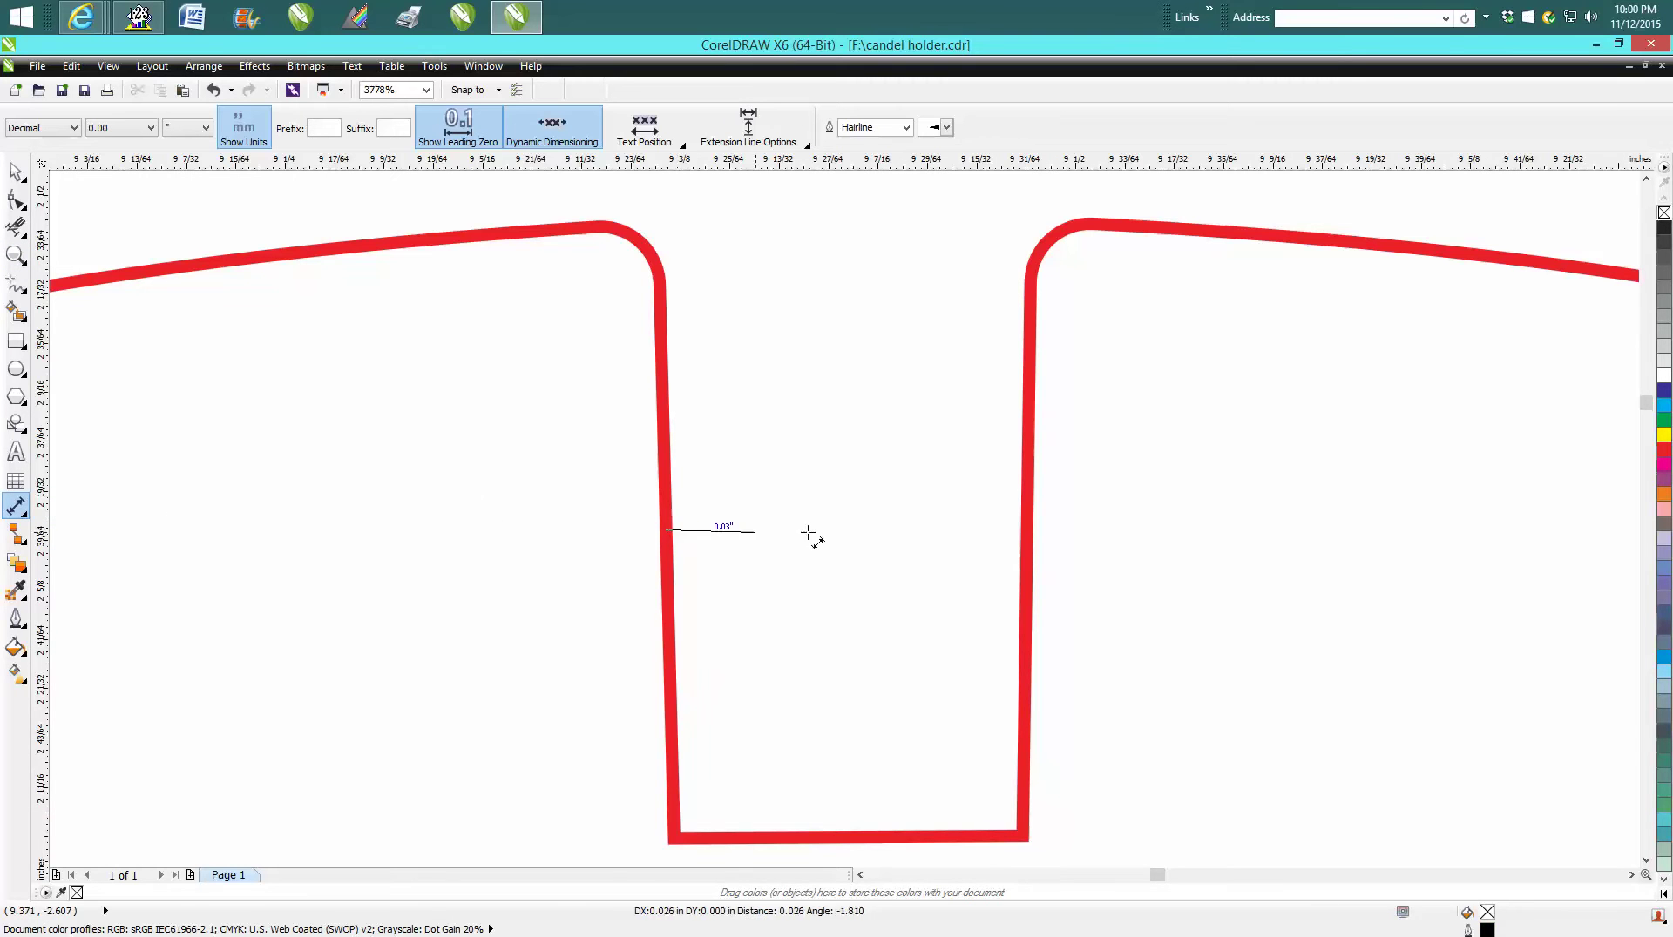
click(1028, 535)
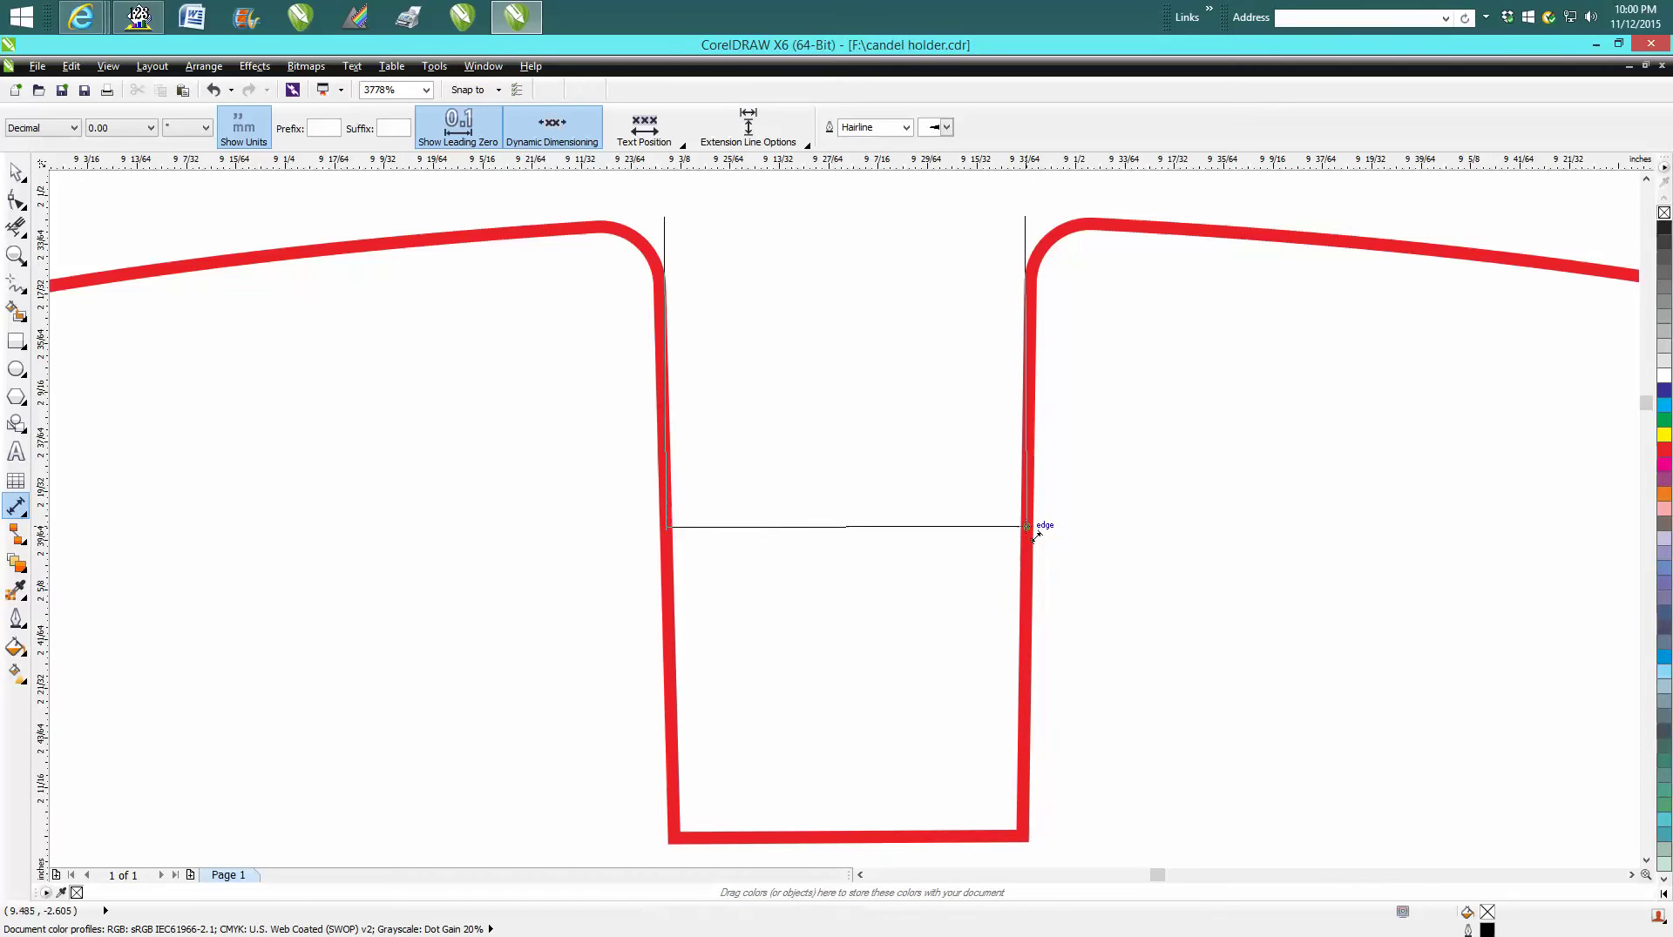
click(1030, 493)
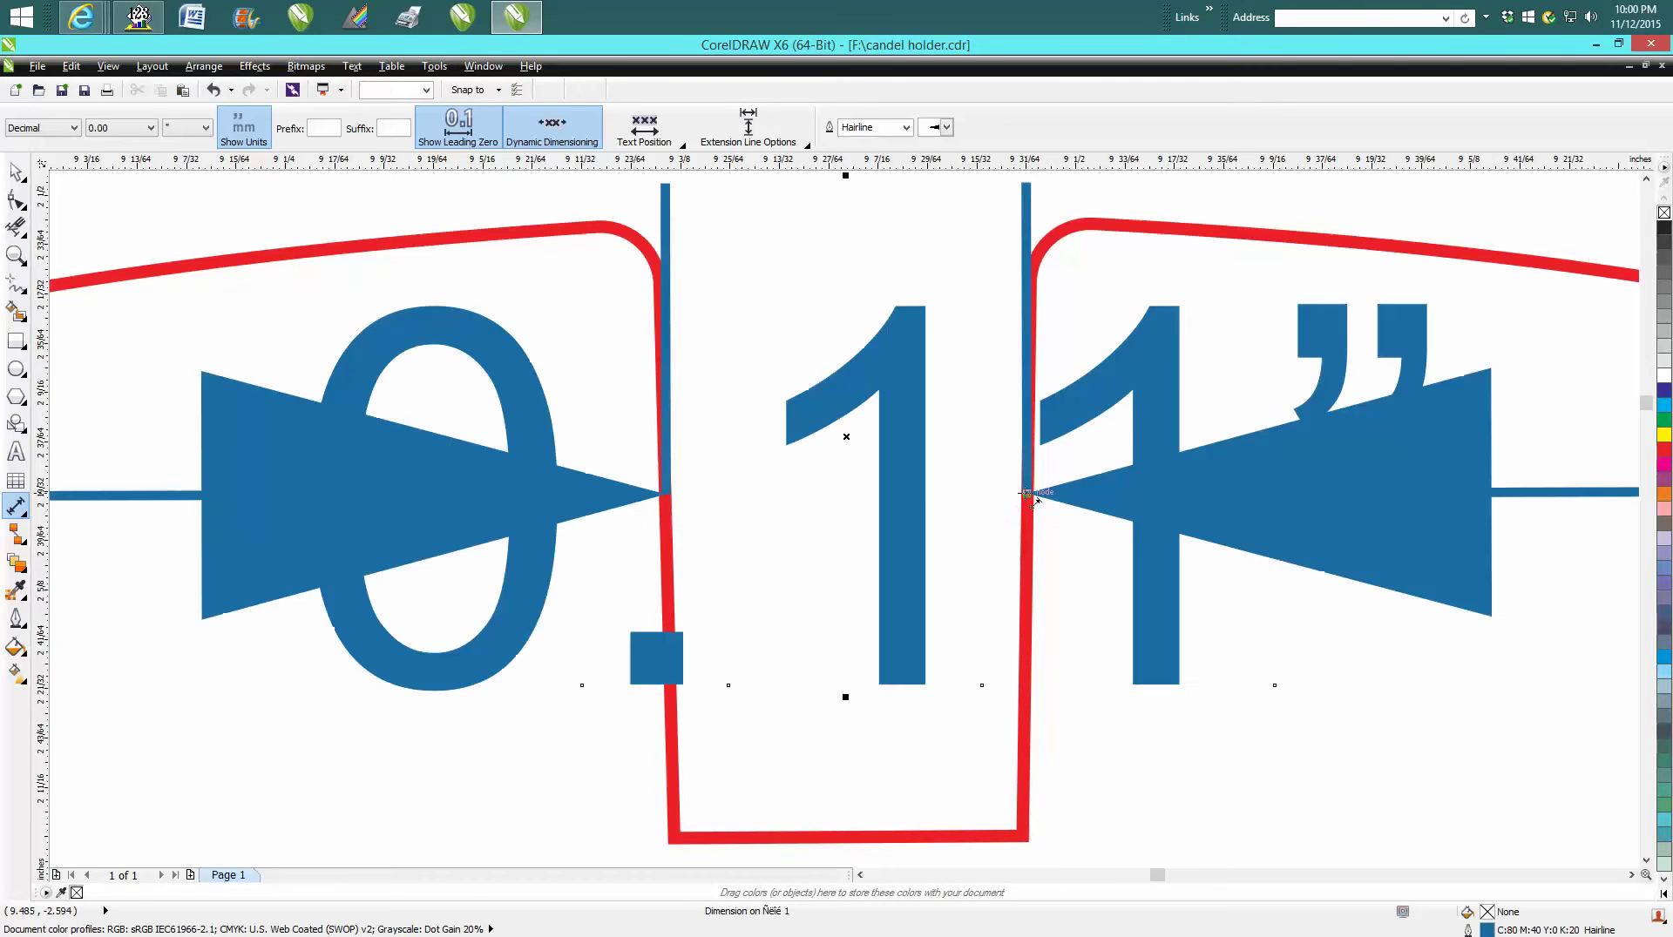
scroll(929, 506, down, 2)
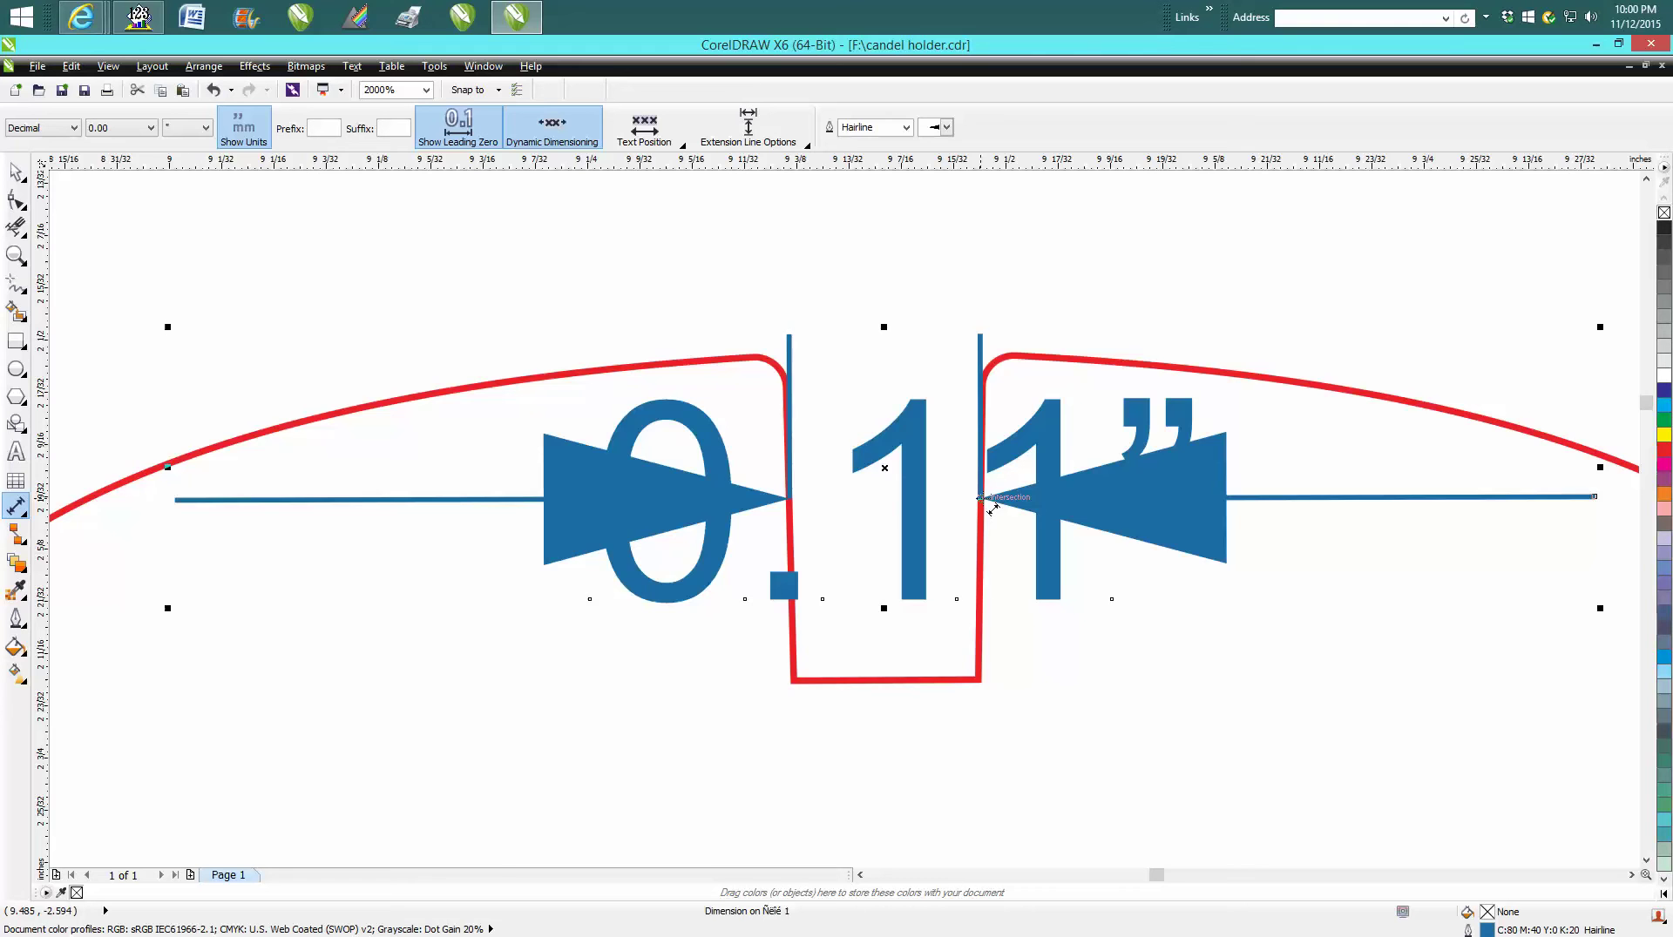
scroll(989, 503, down, 5)
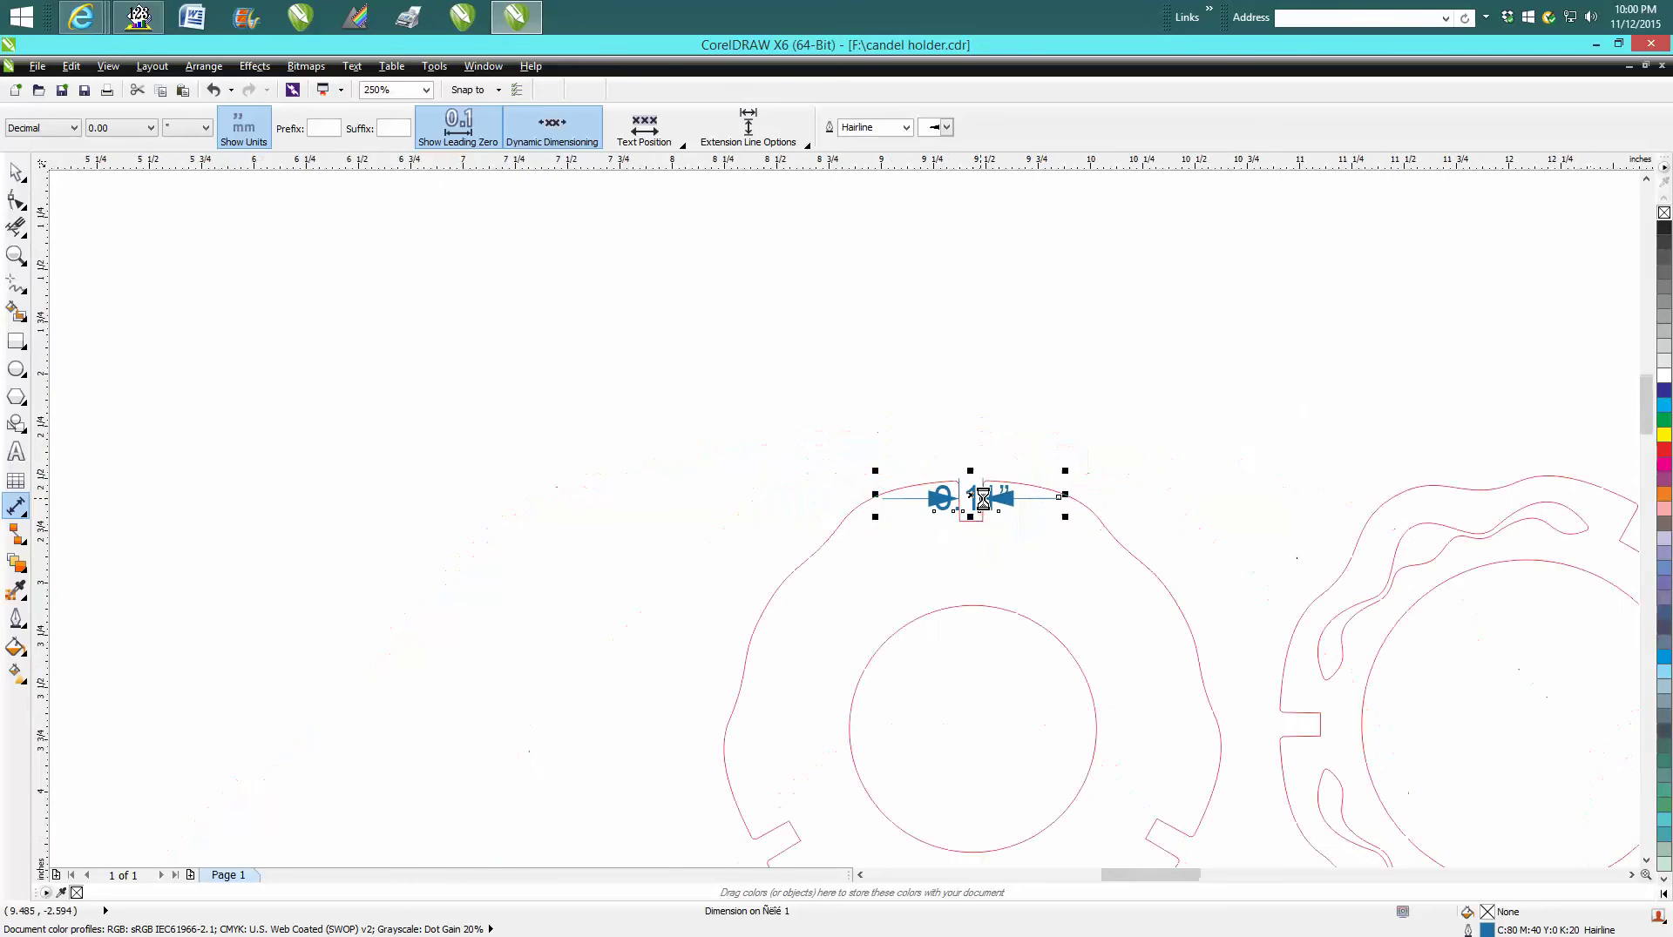
drag(1169, 875, 1230, 878)
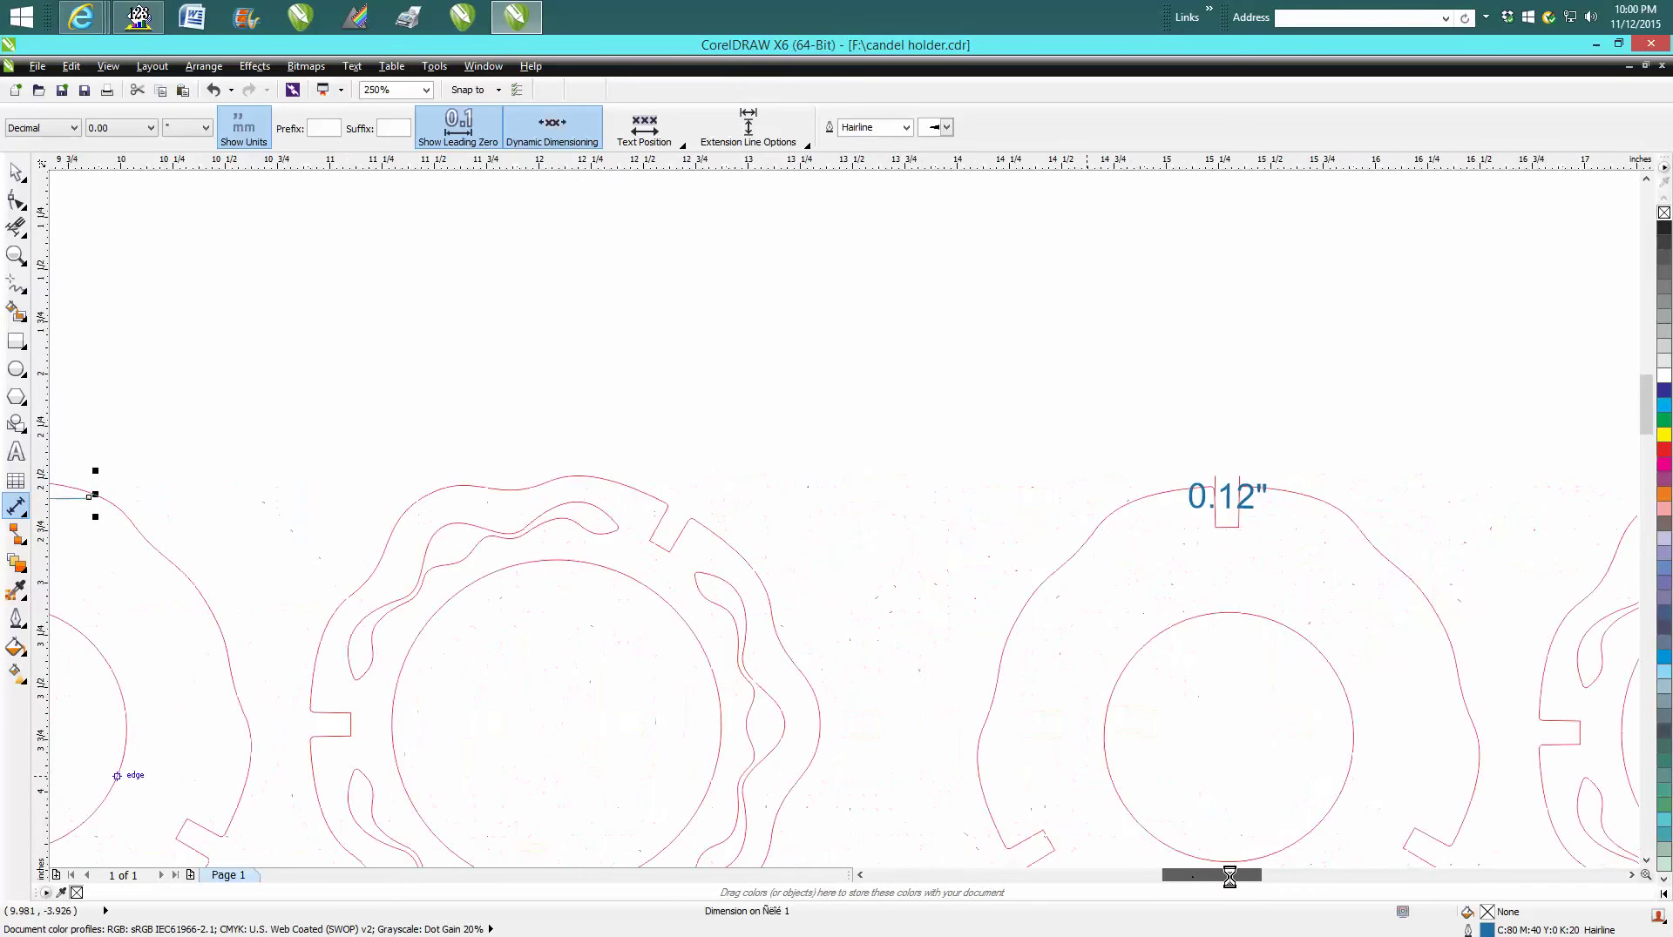
scroll(1011, 769, down, 2)
scroll(1355, 645, down, 2)
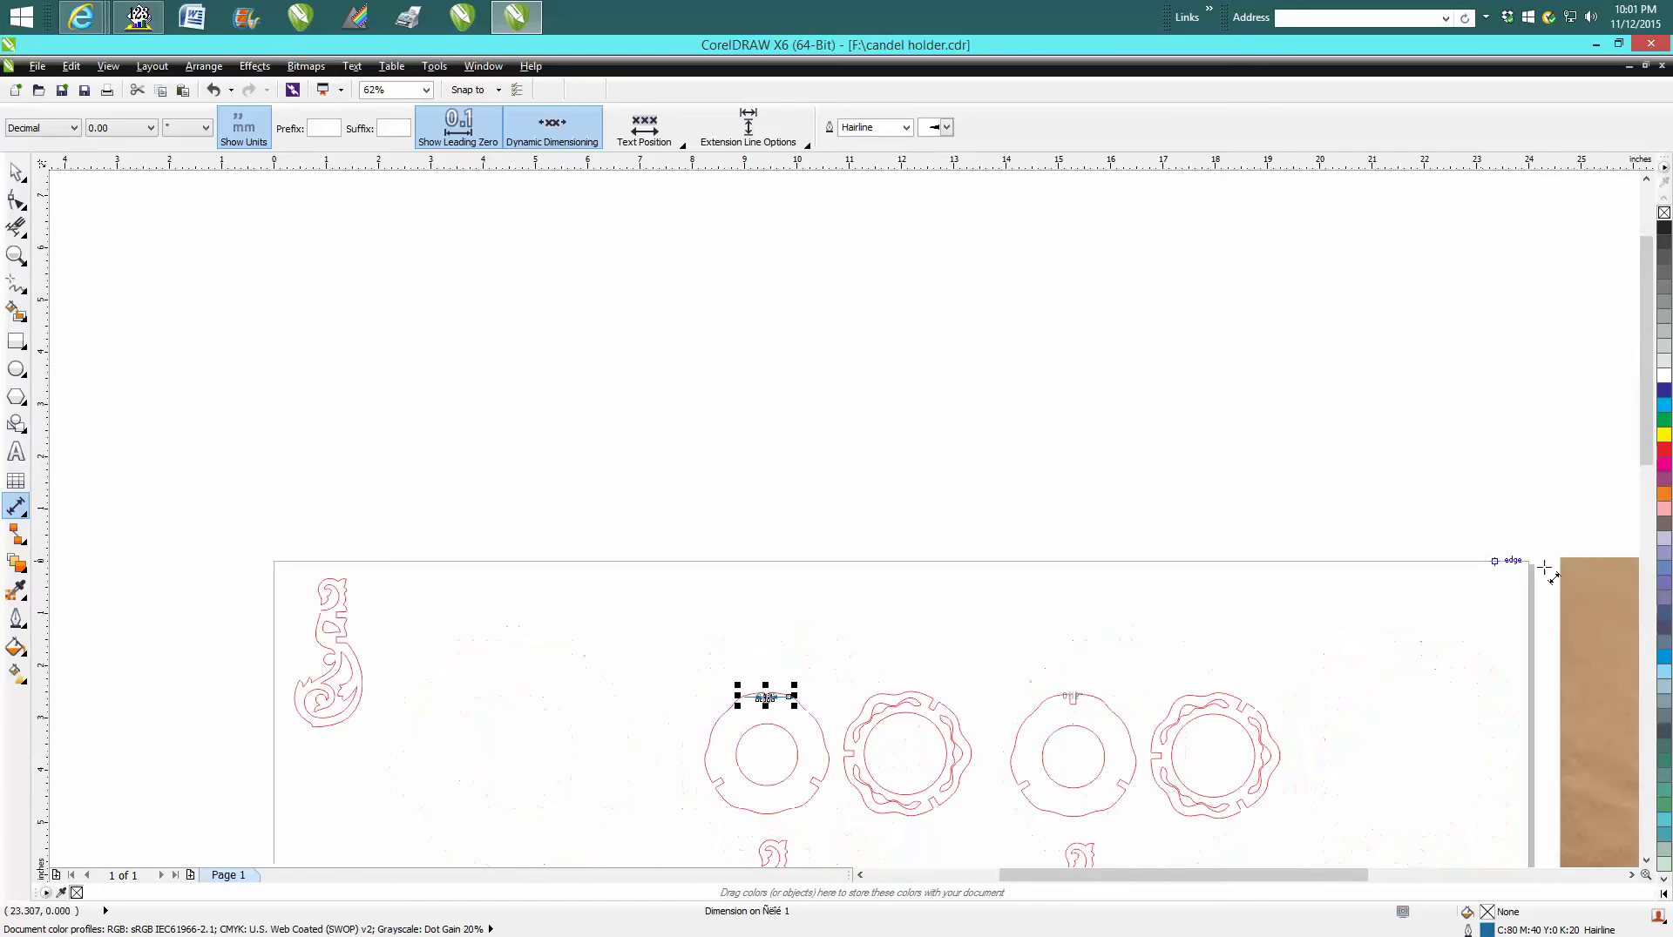
drag(1647, 348, 1646, 416)
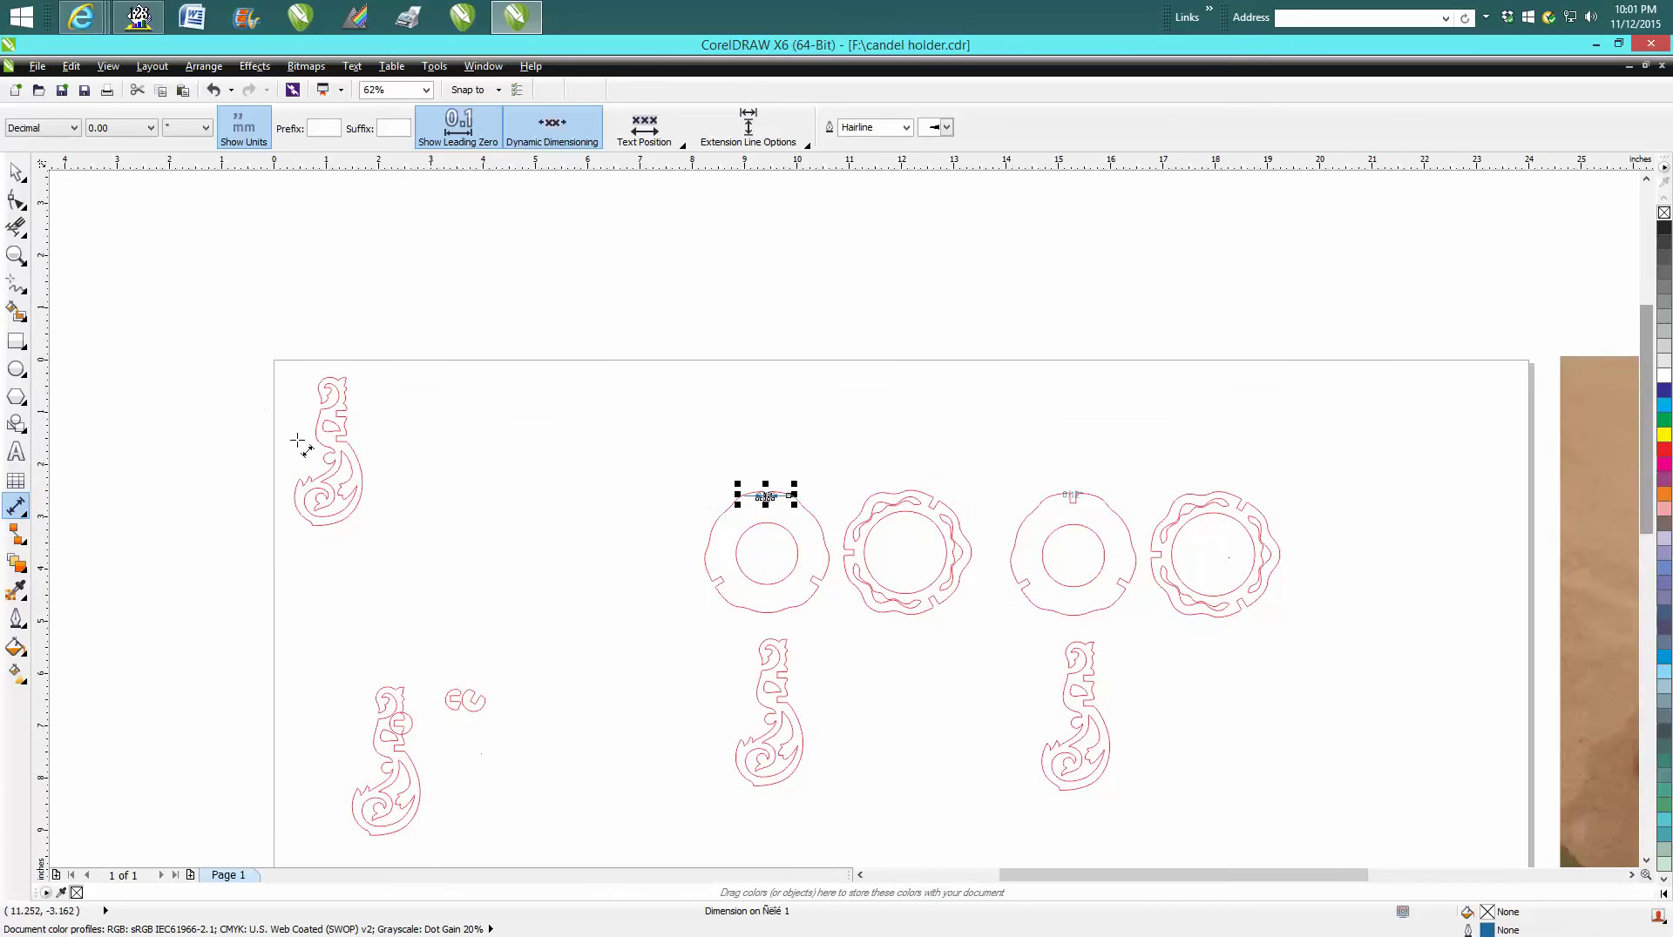
click(15, 255)
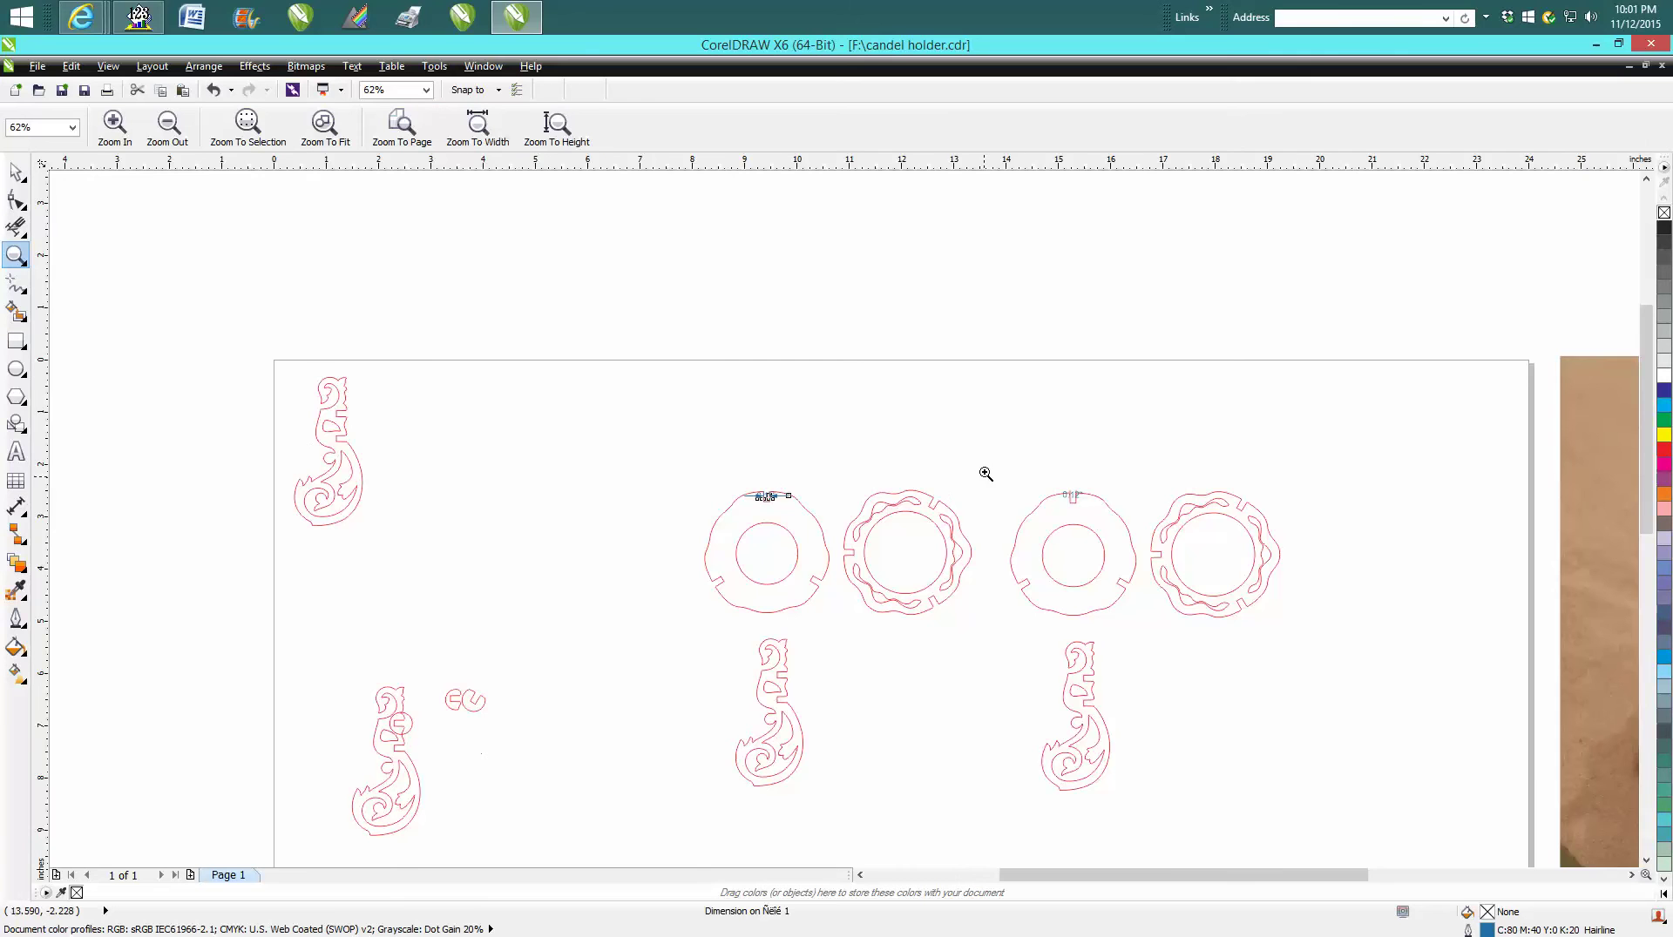
click(1050, 592)
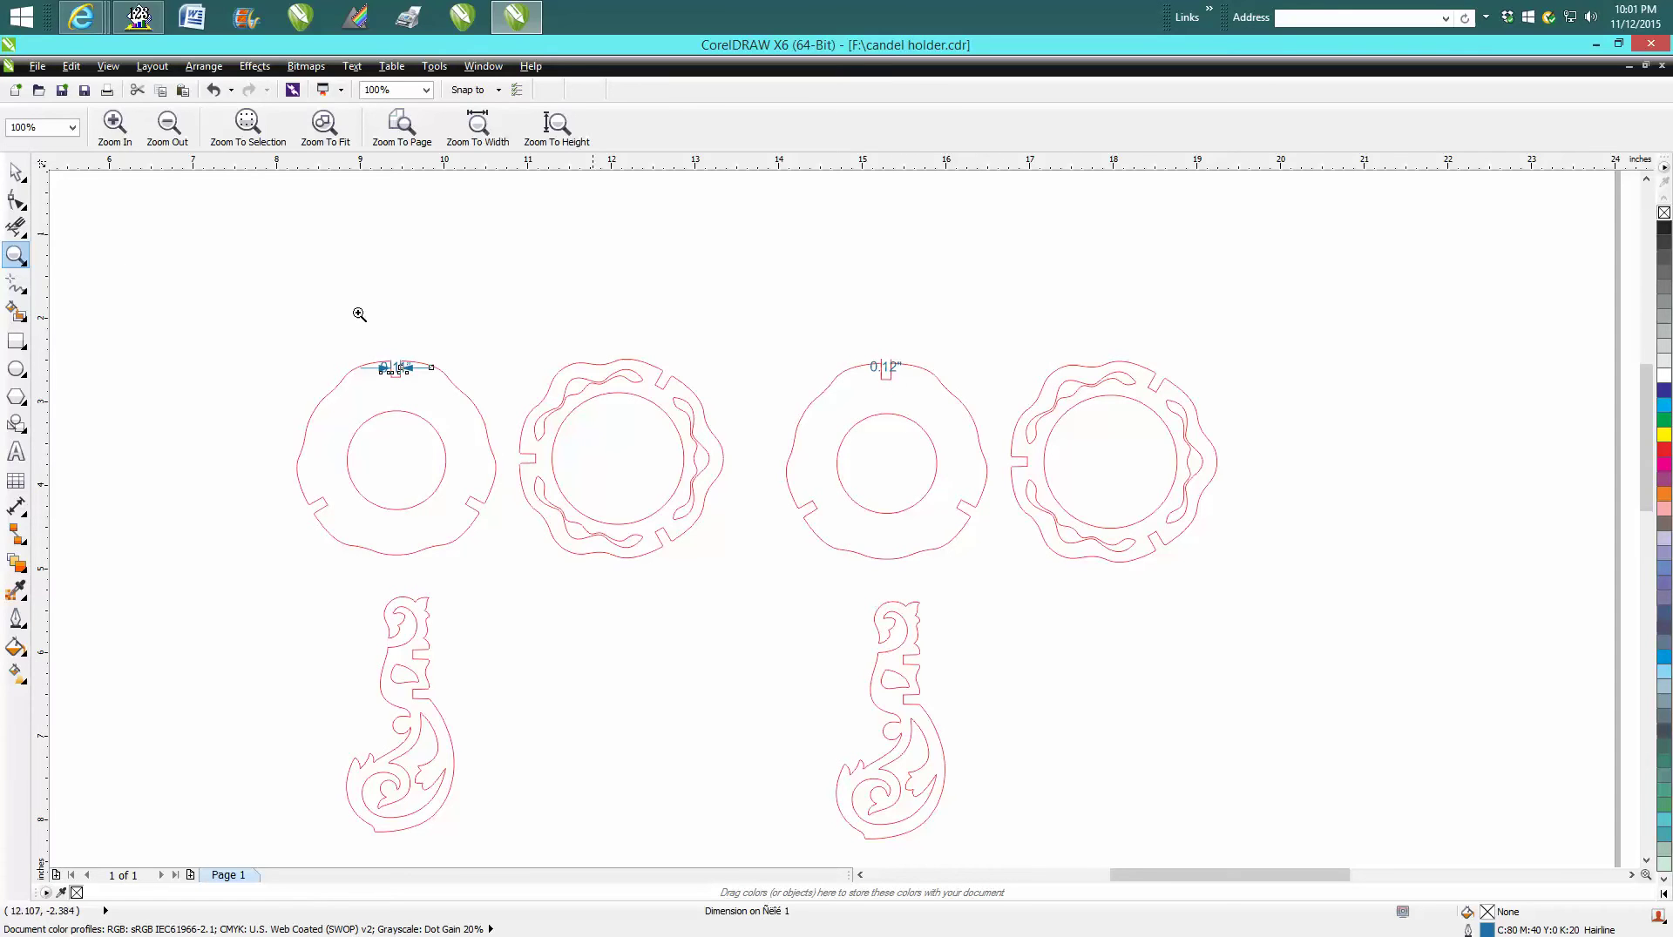
click(17, 173)
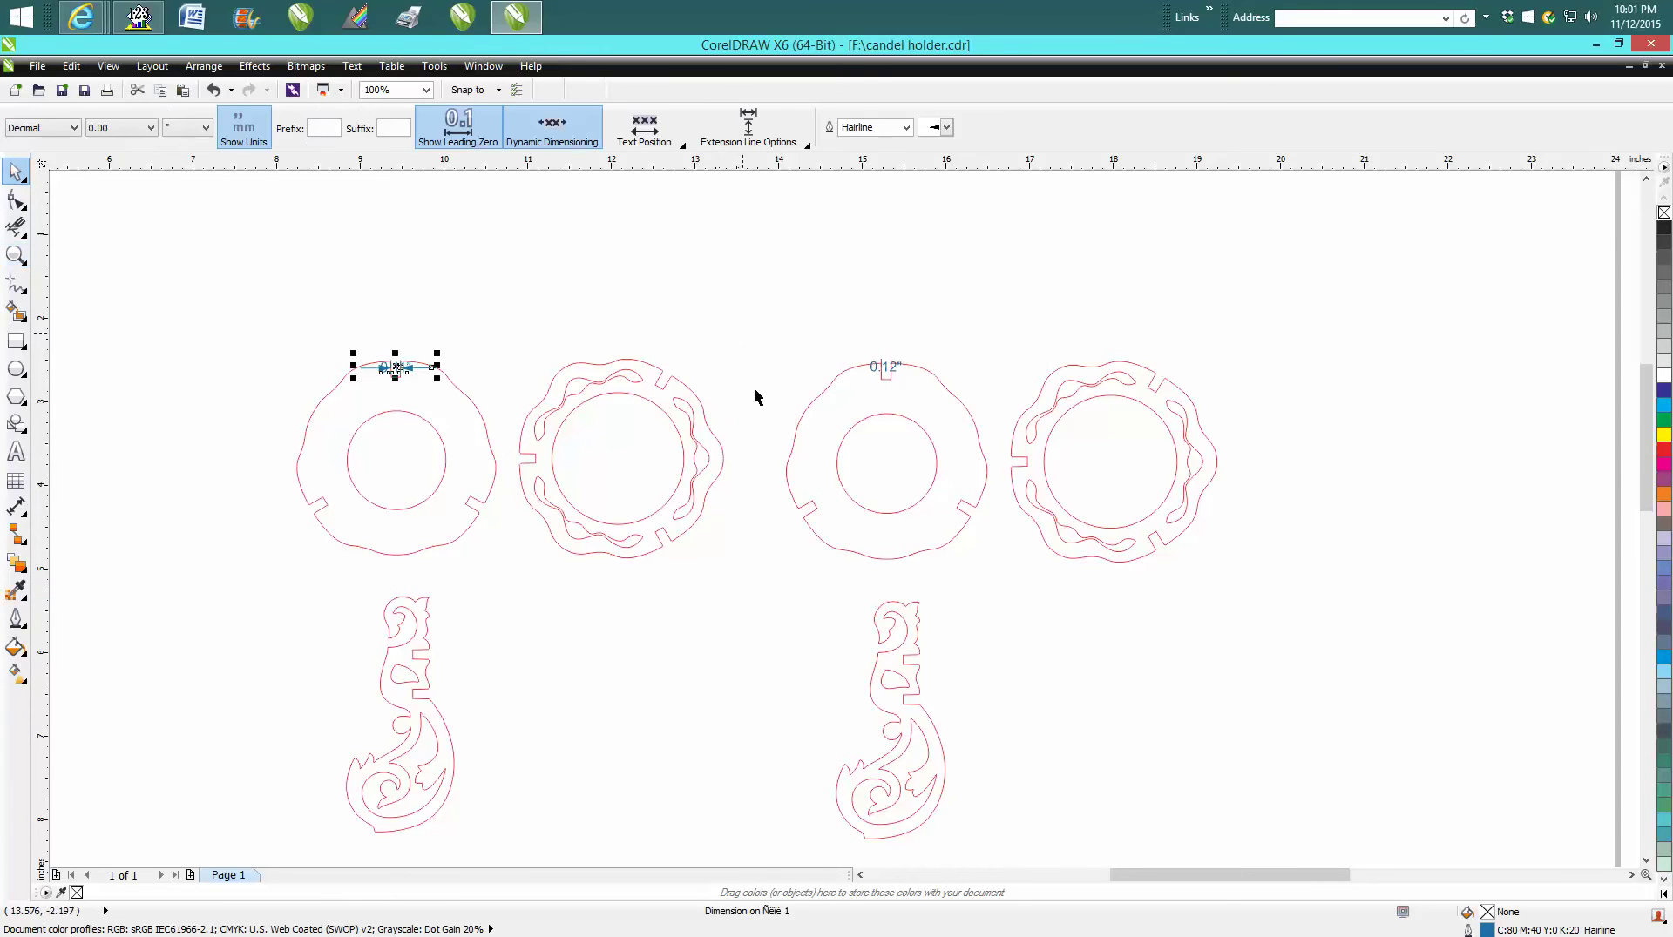
Step: Select the third and fourth rings with the second leg, then zoom onto the third ring's slot
drag(743, 332, 1282, 843)
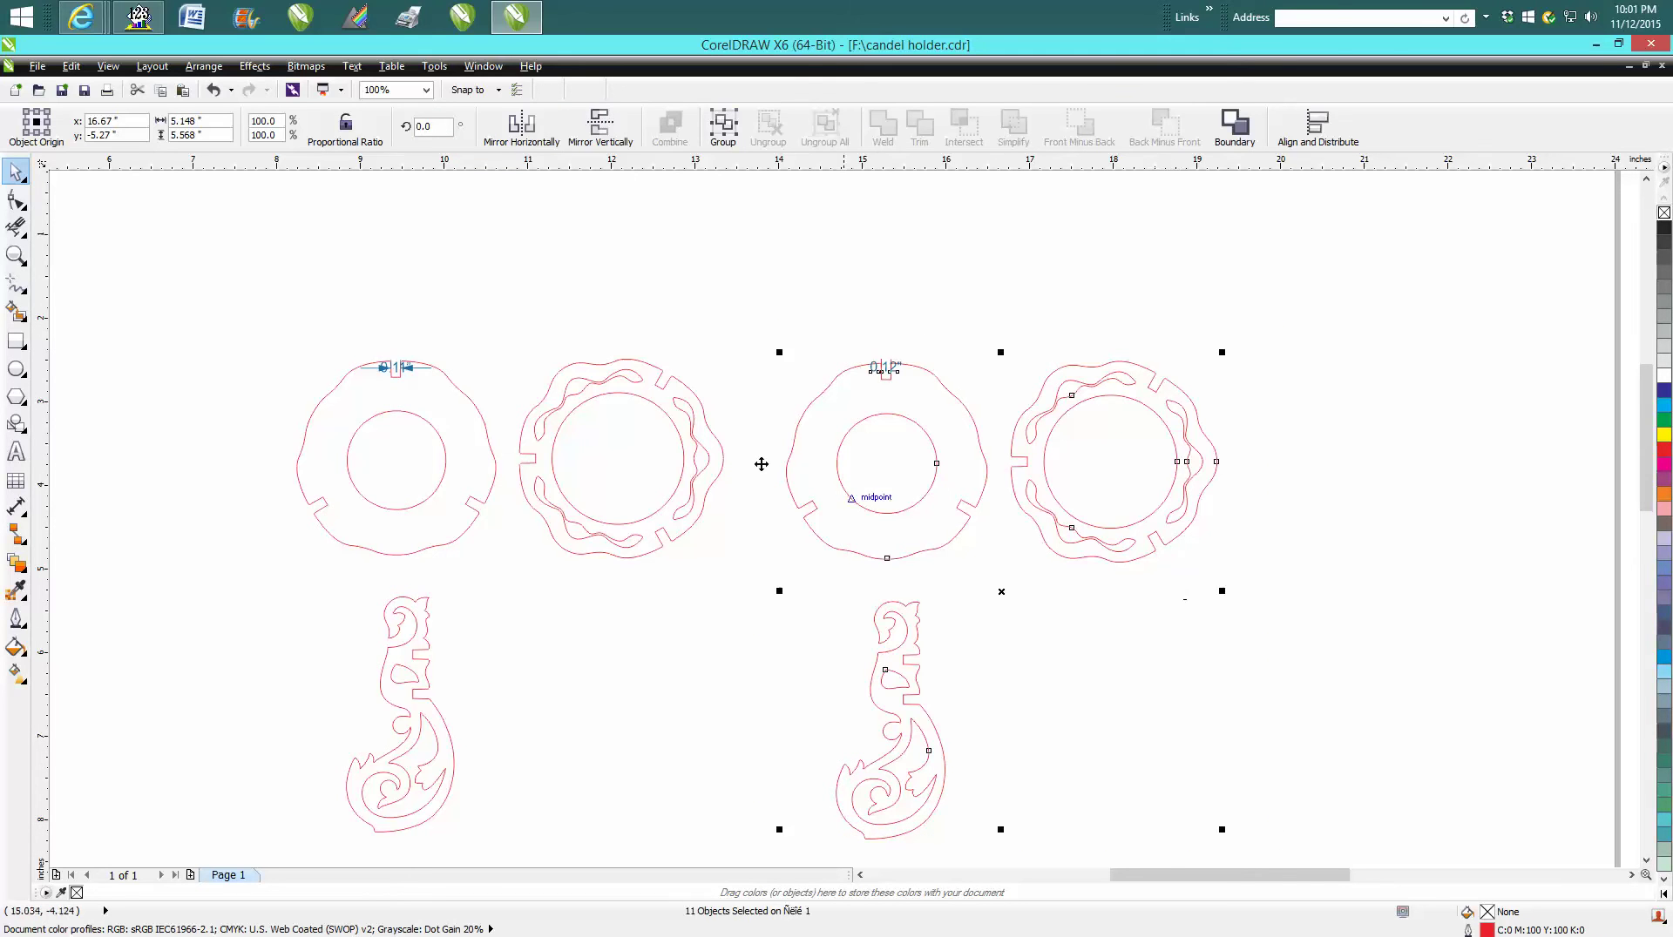
click(17, 255)
drag(874, 355, 906, 388)
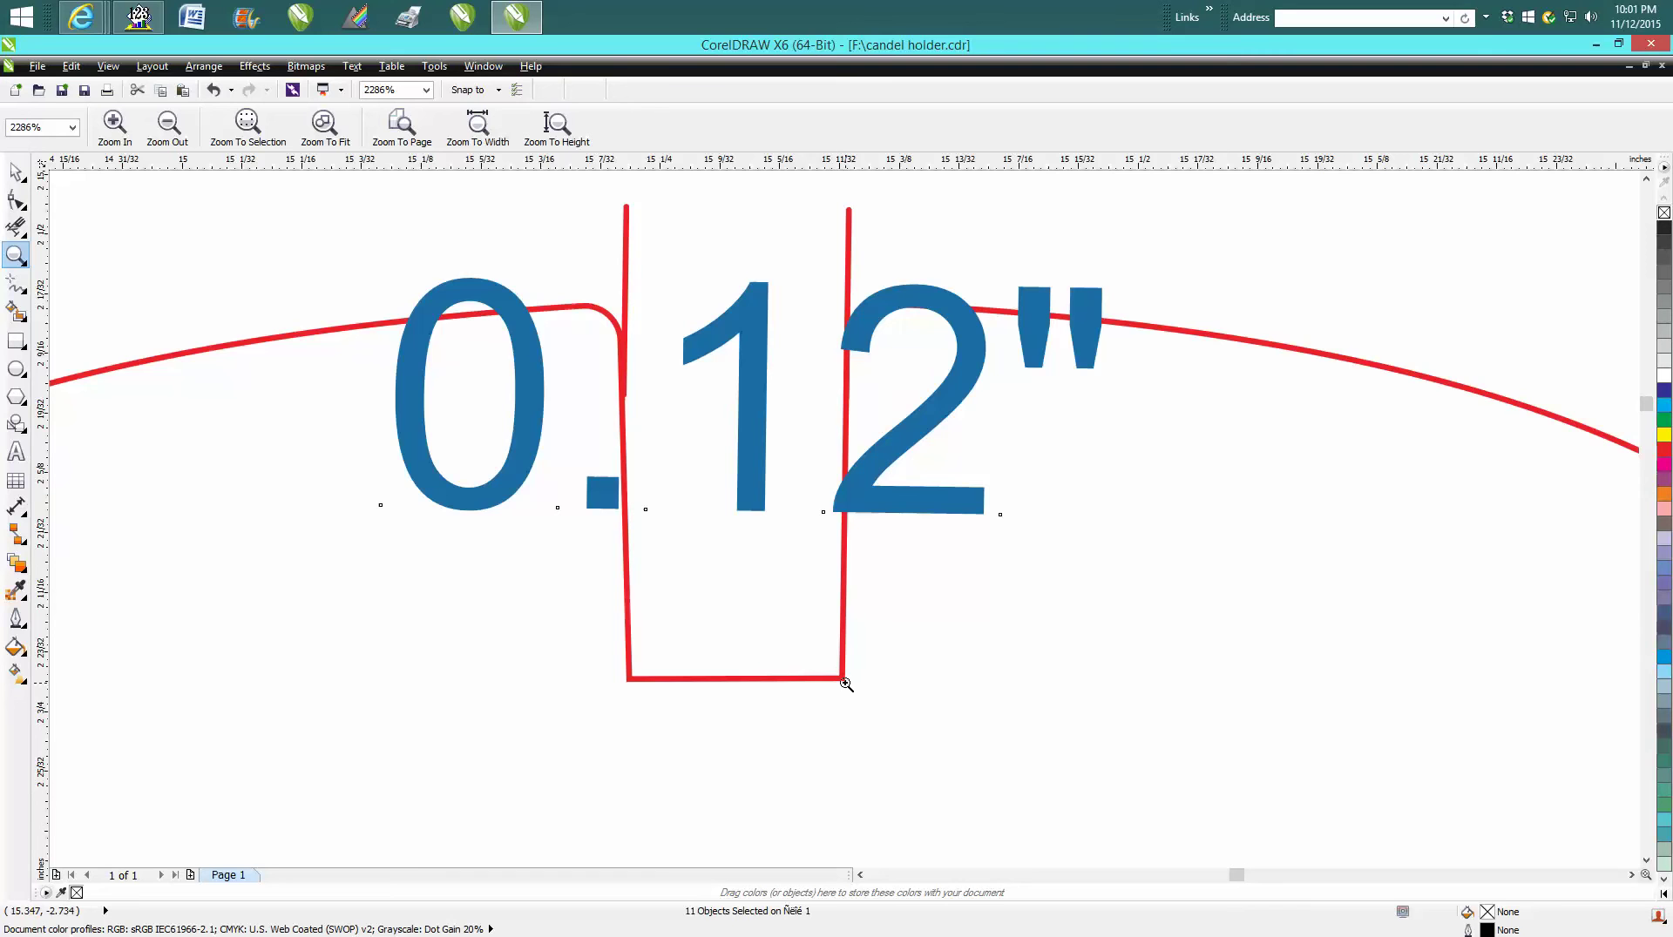
Step: Zoom out to 75% to show both holder sets with the selected parts' handles
scroll(844, 681, down, 7)
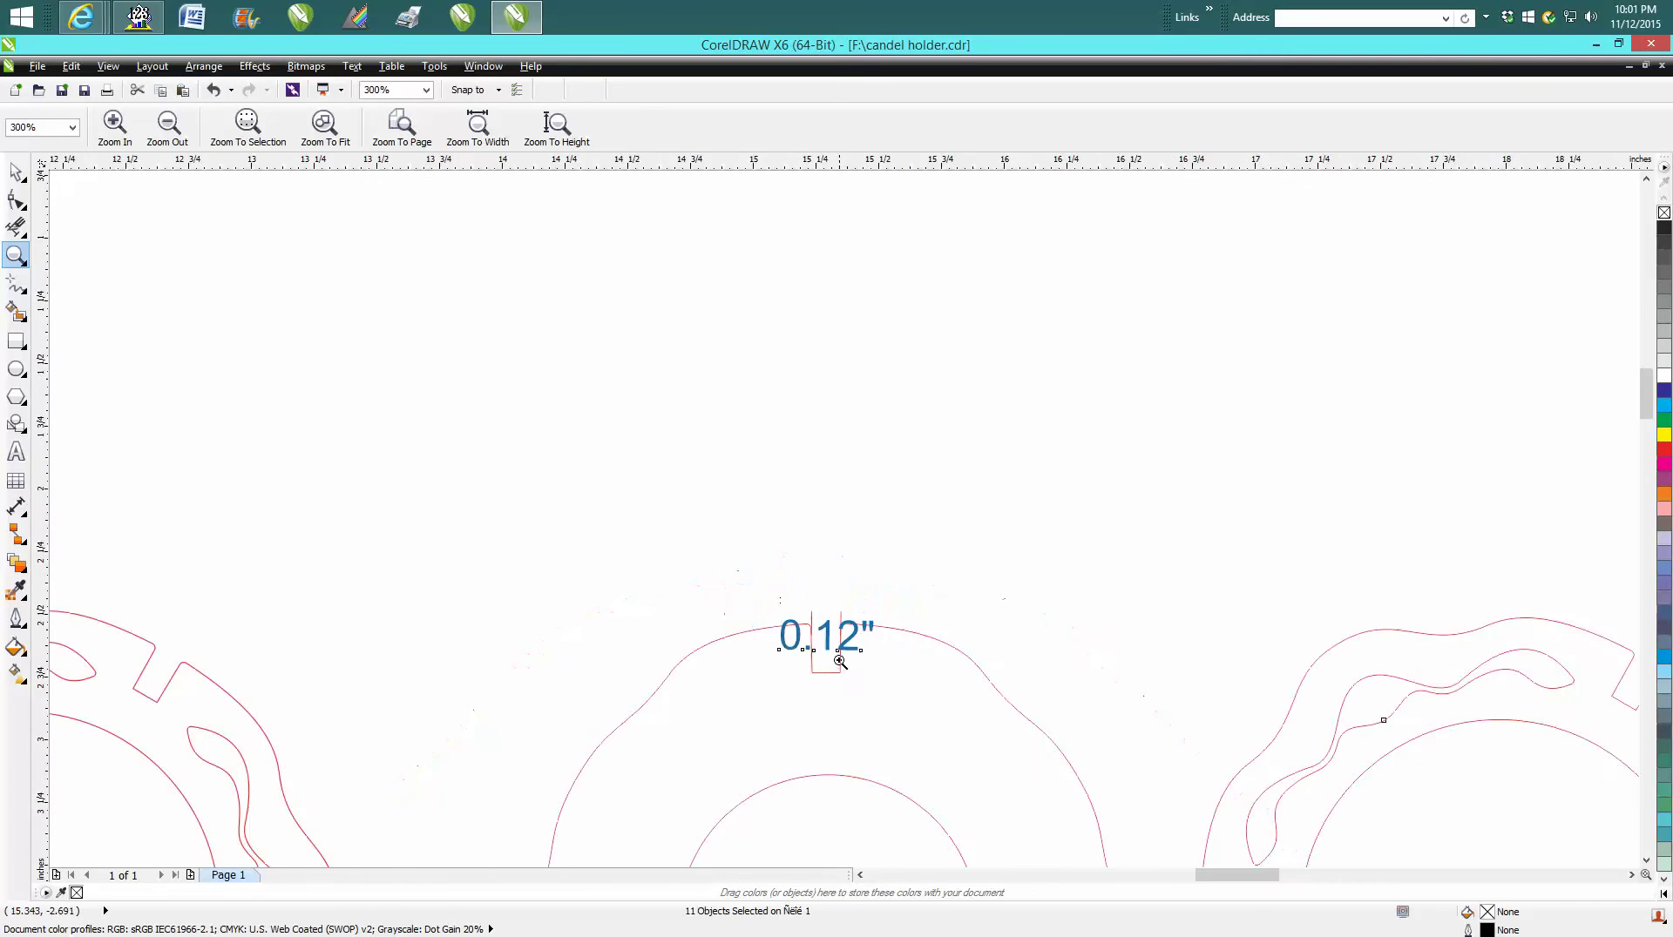
scroll(1665, 426, down, 4)
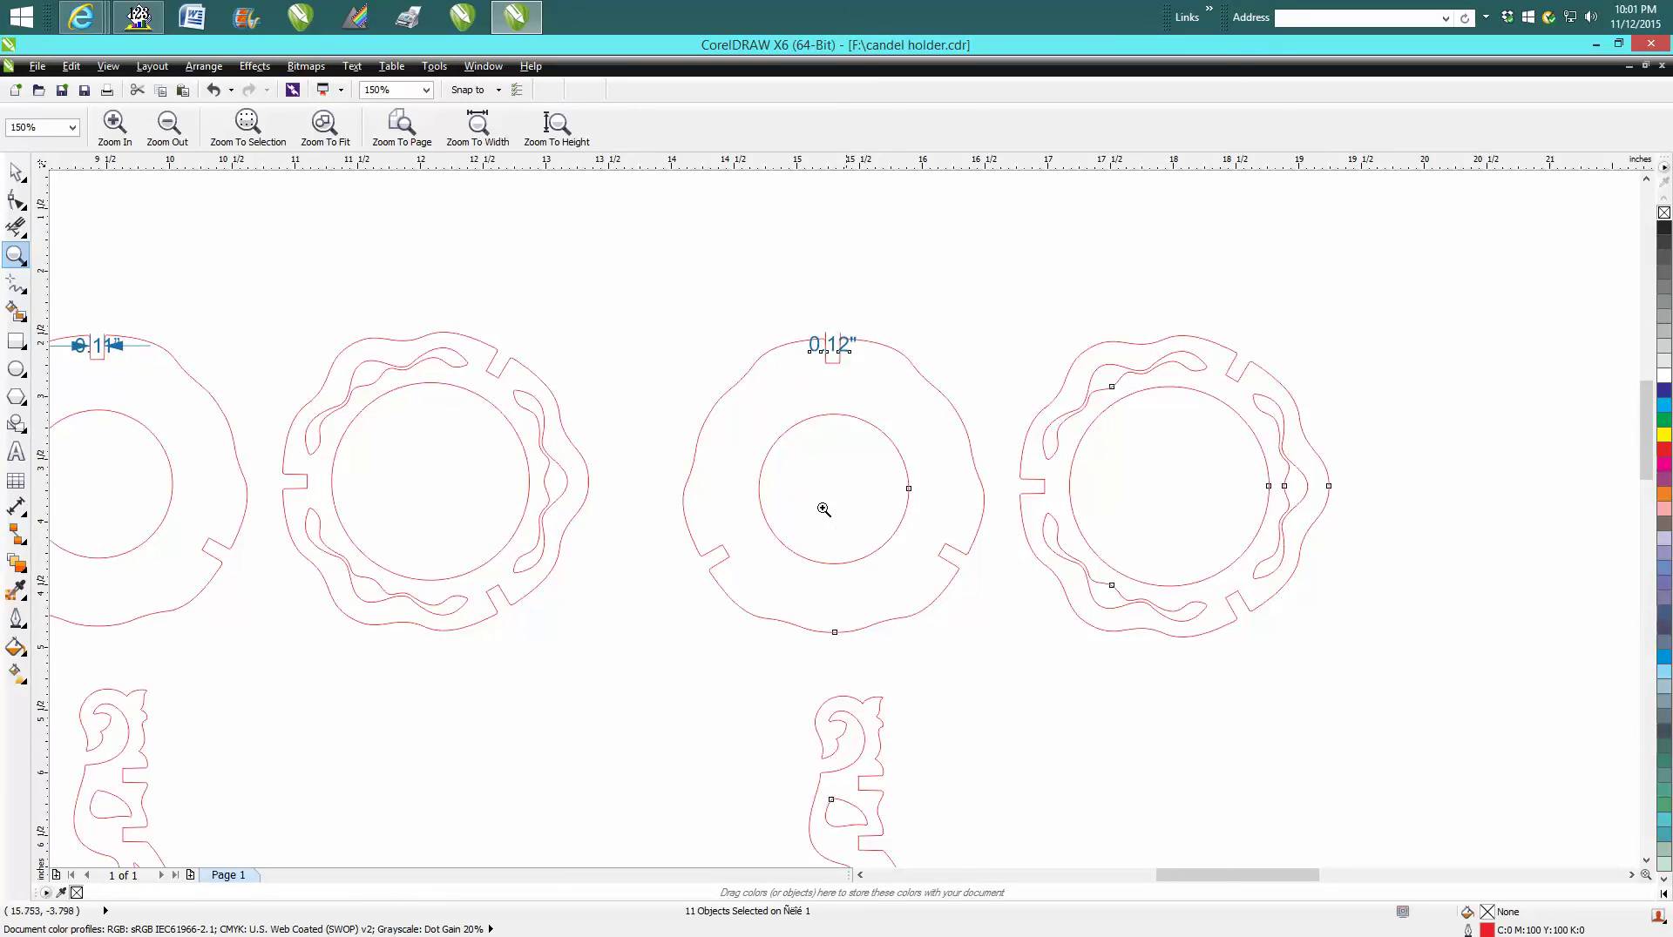
right_click(871, 460)
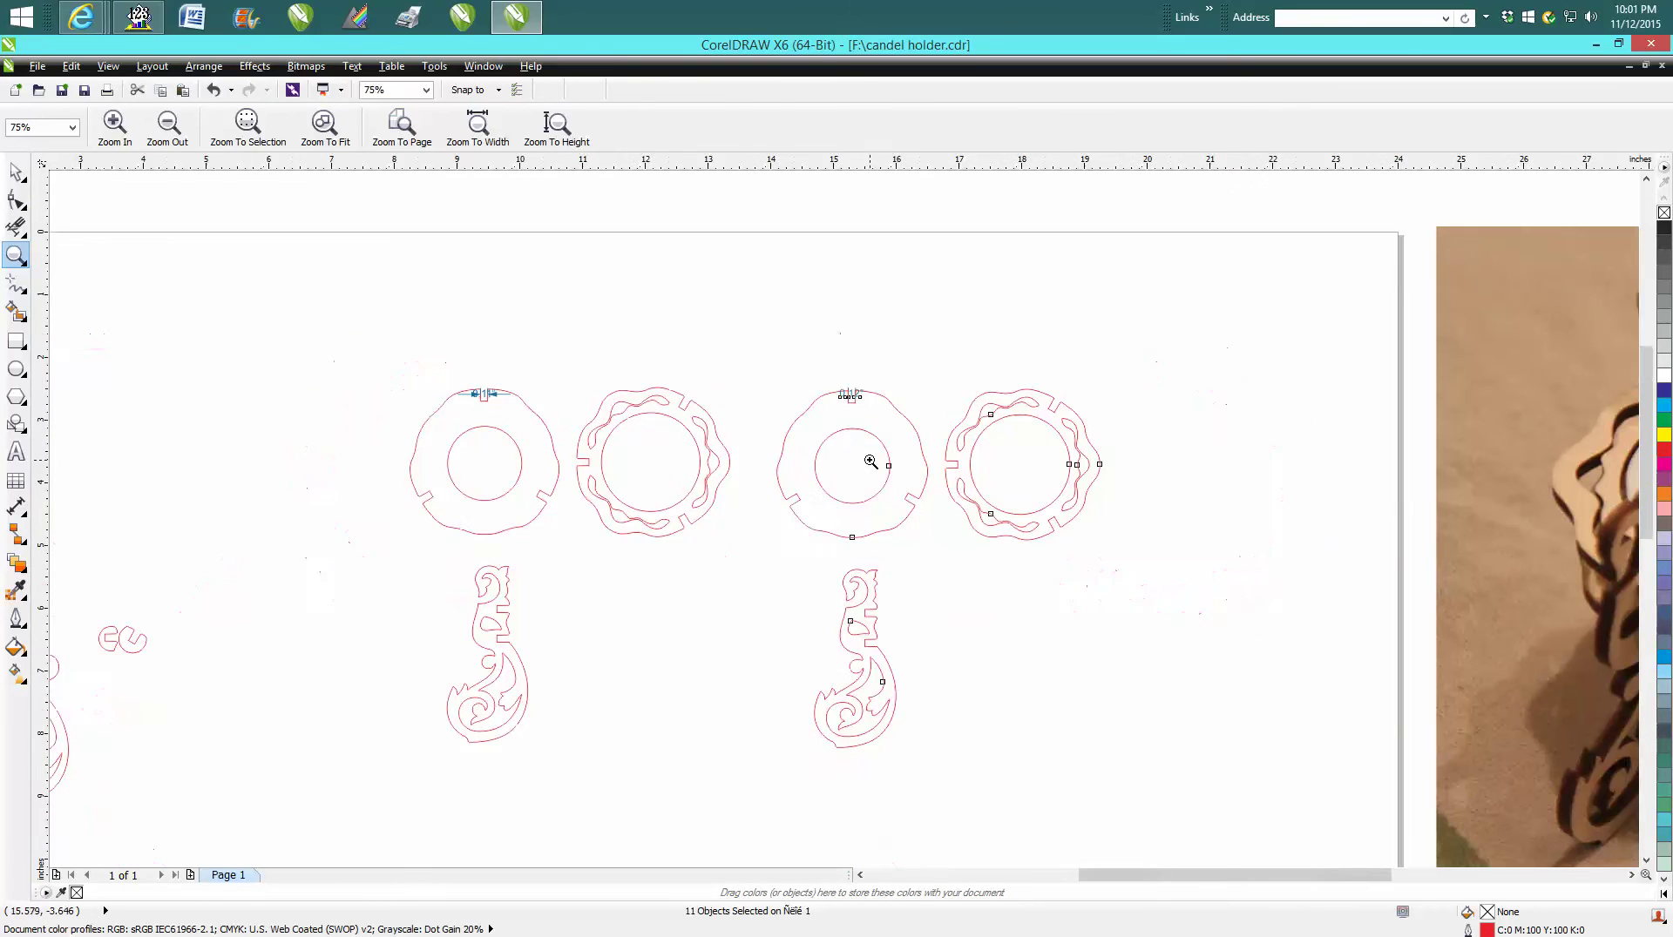
click(17, 173)
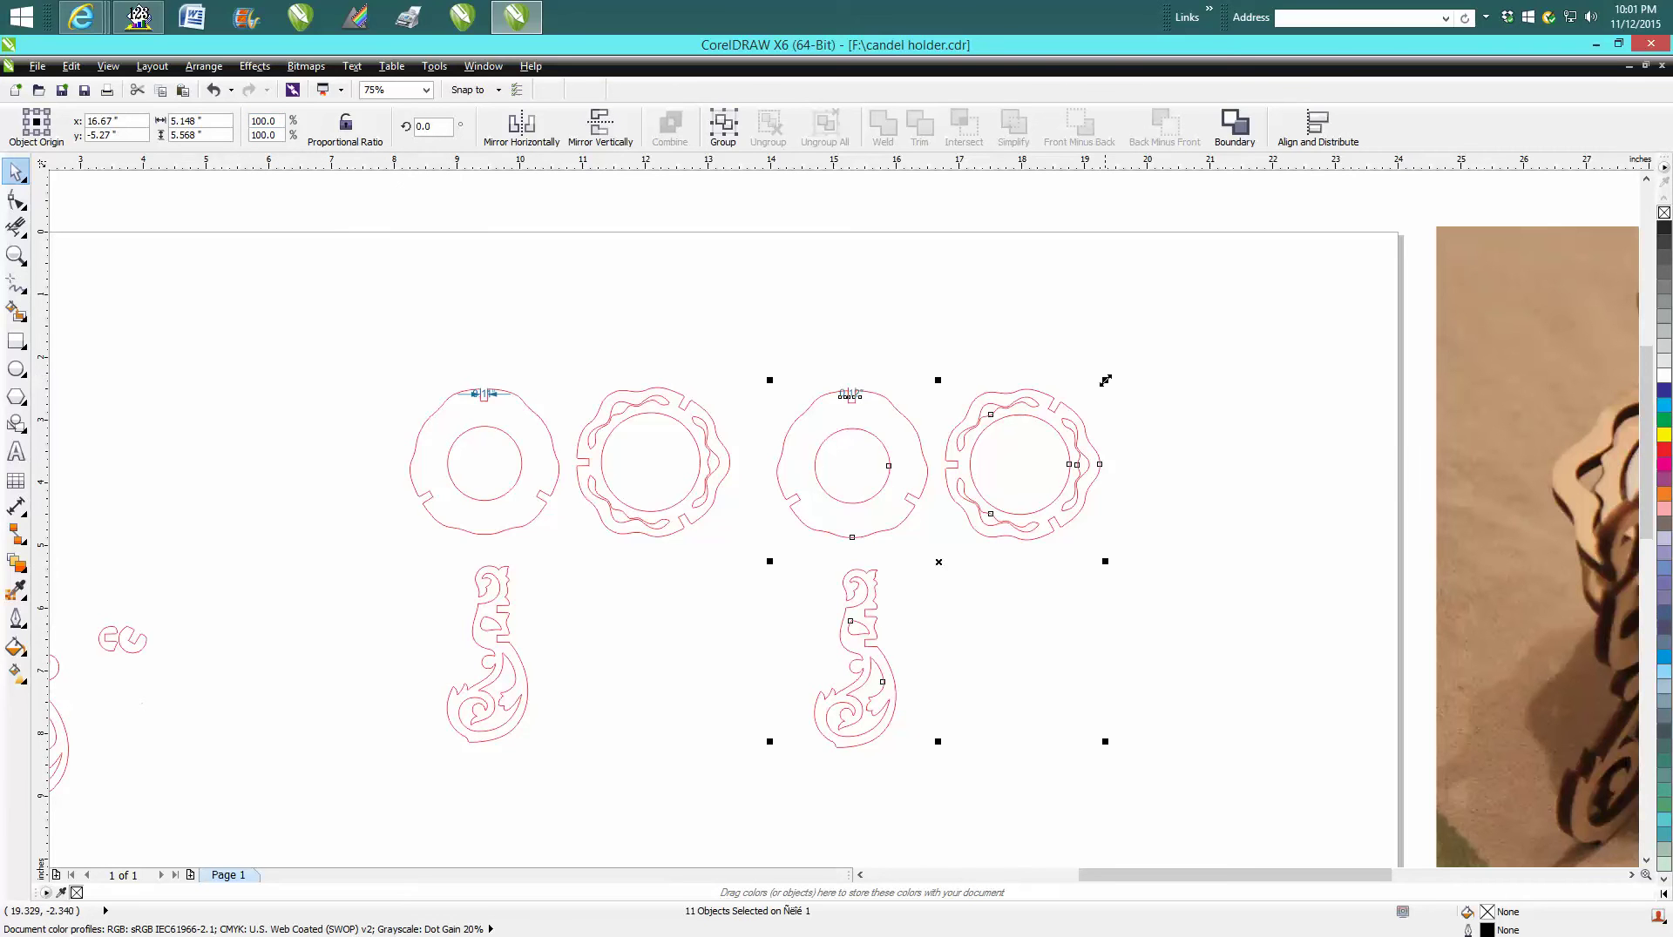
drag(1105, 380, 1208, 339)
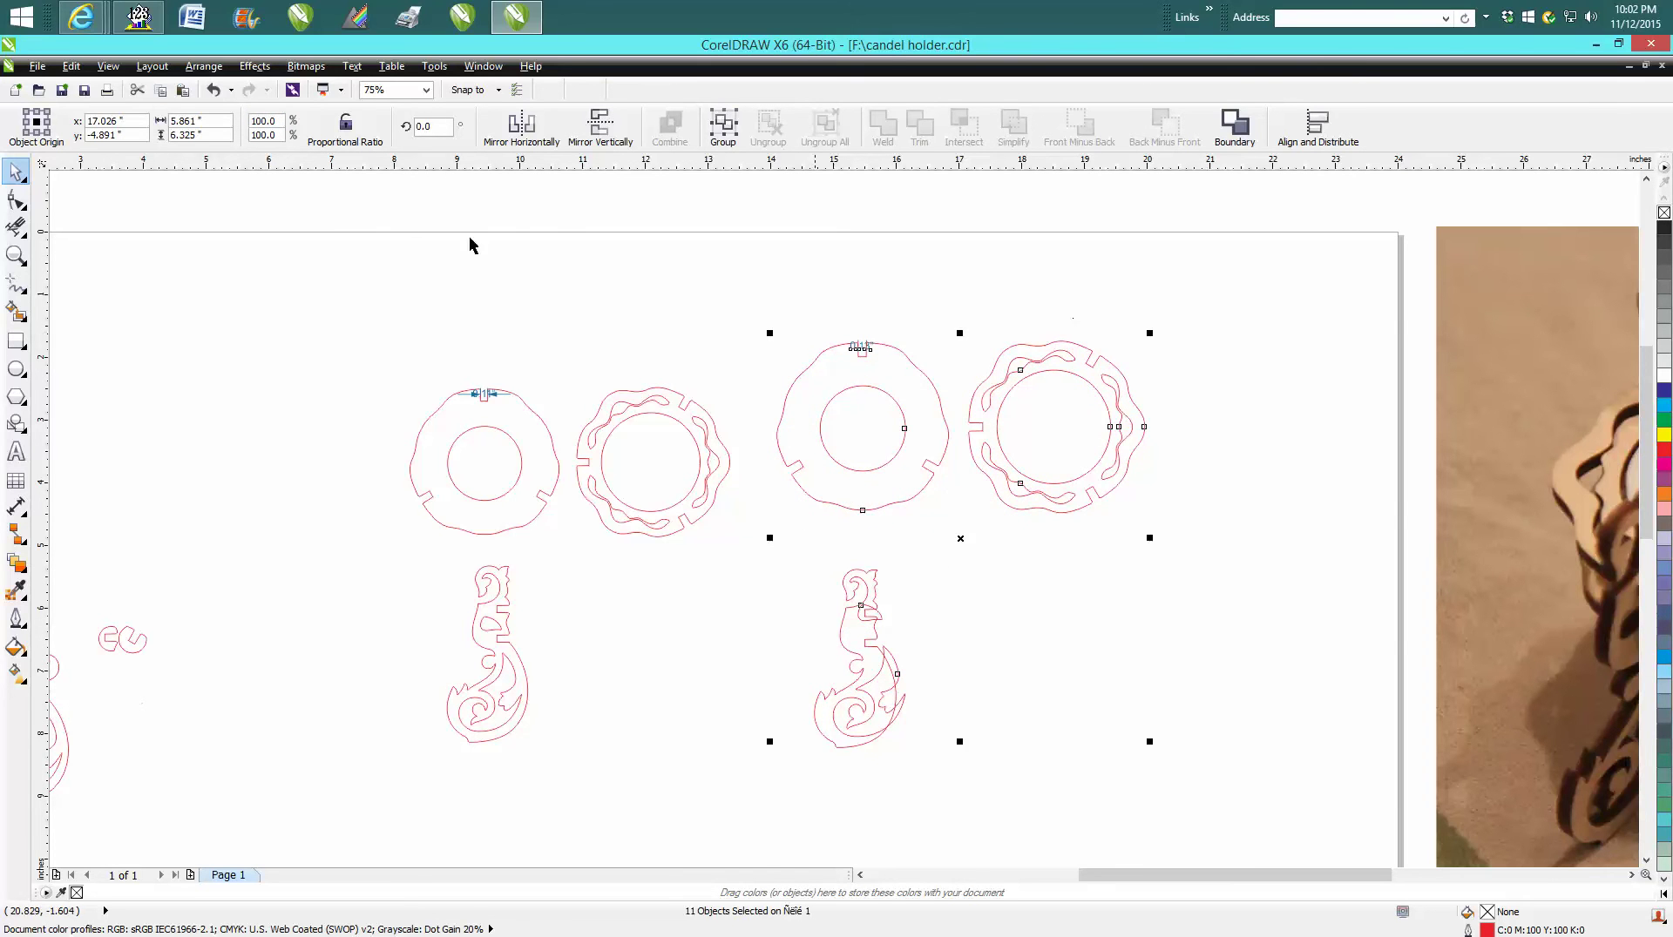
click(214, 90)
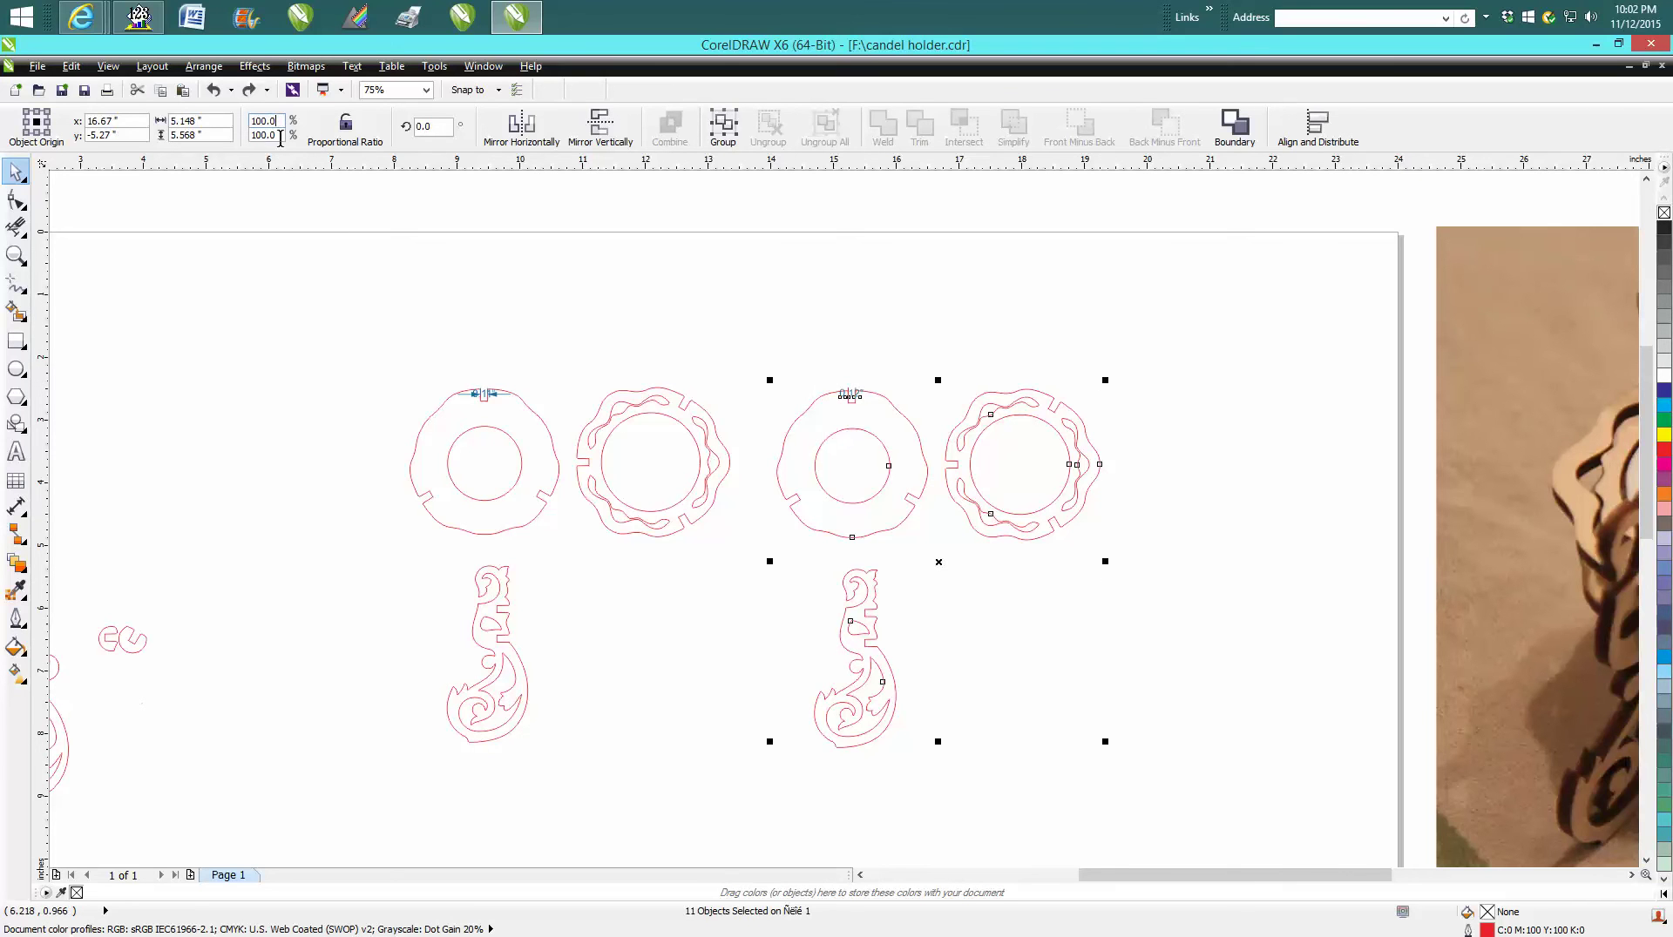
double_click(276, 123)
text(1)
Step: Zoom onto the third ring's top notch at 600%, showing its 0.12" dimension
click(15, 255)
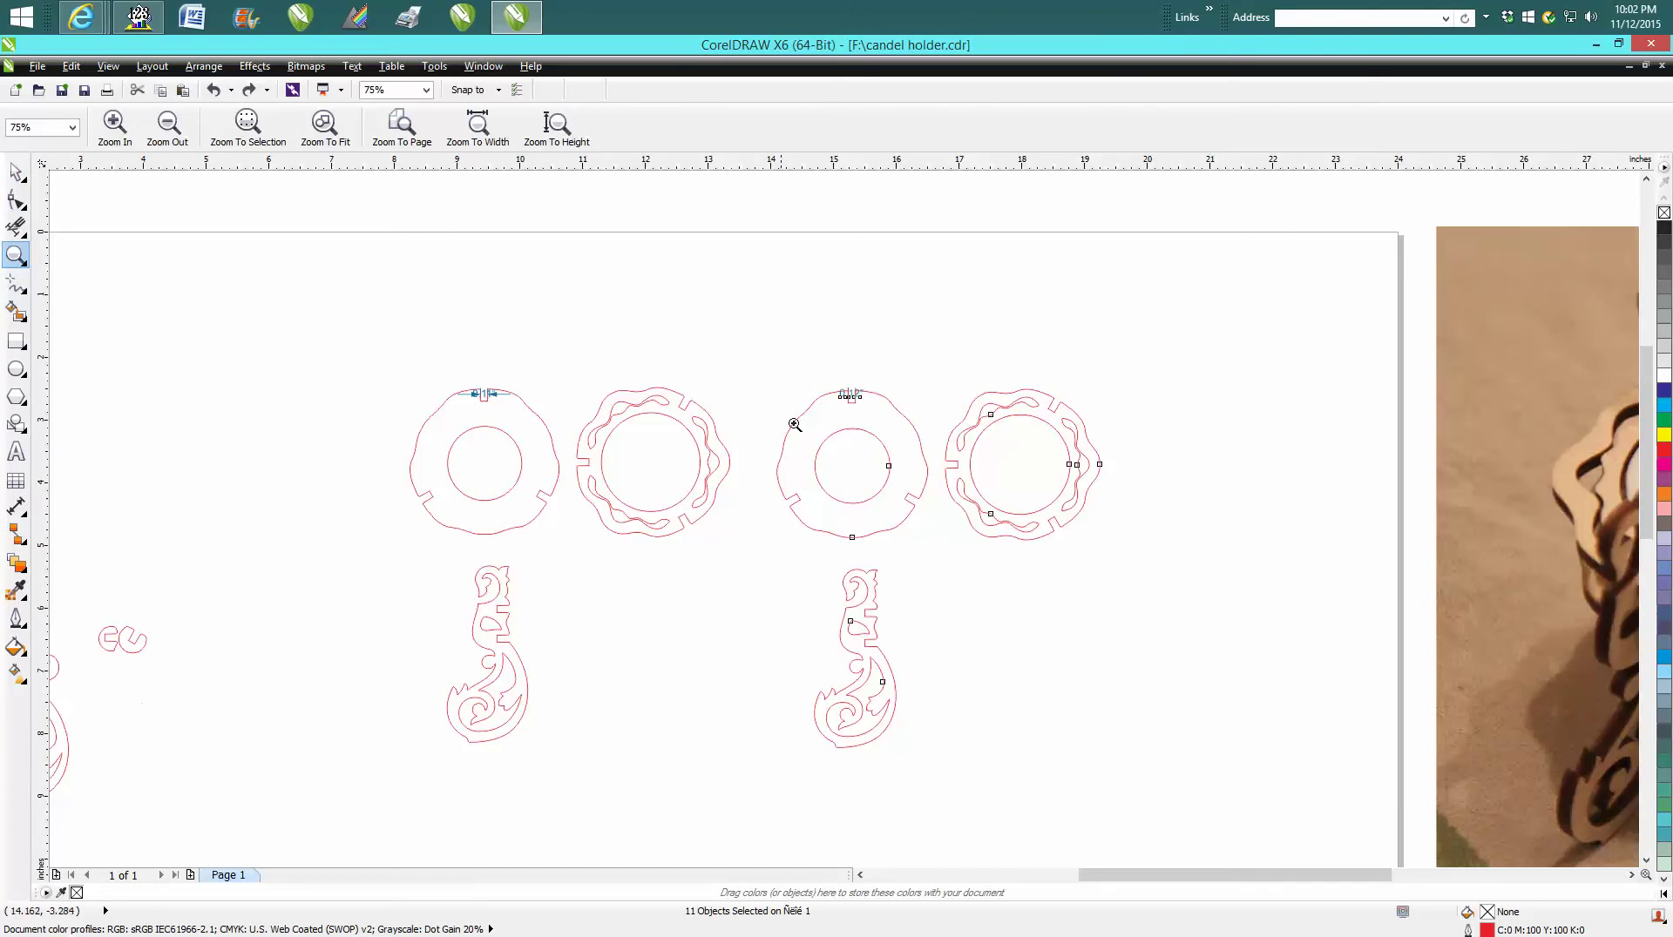
drag(834, 378, 883, 425)
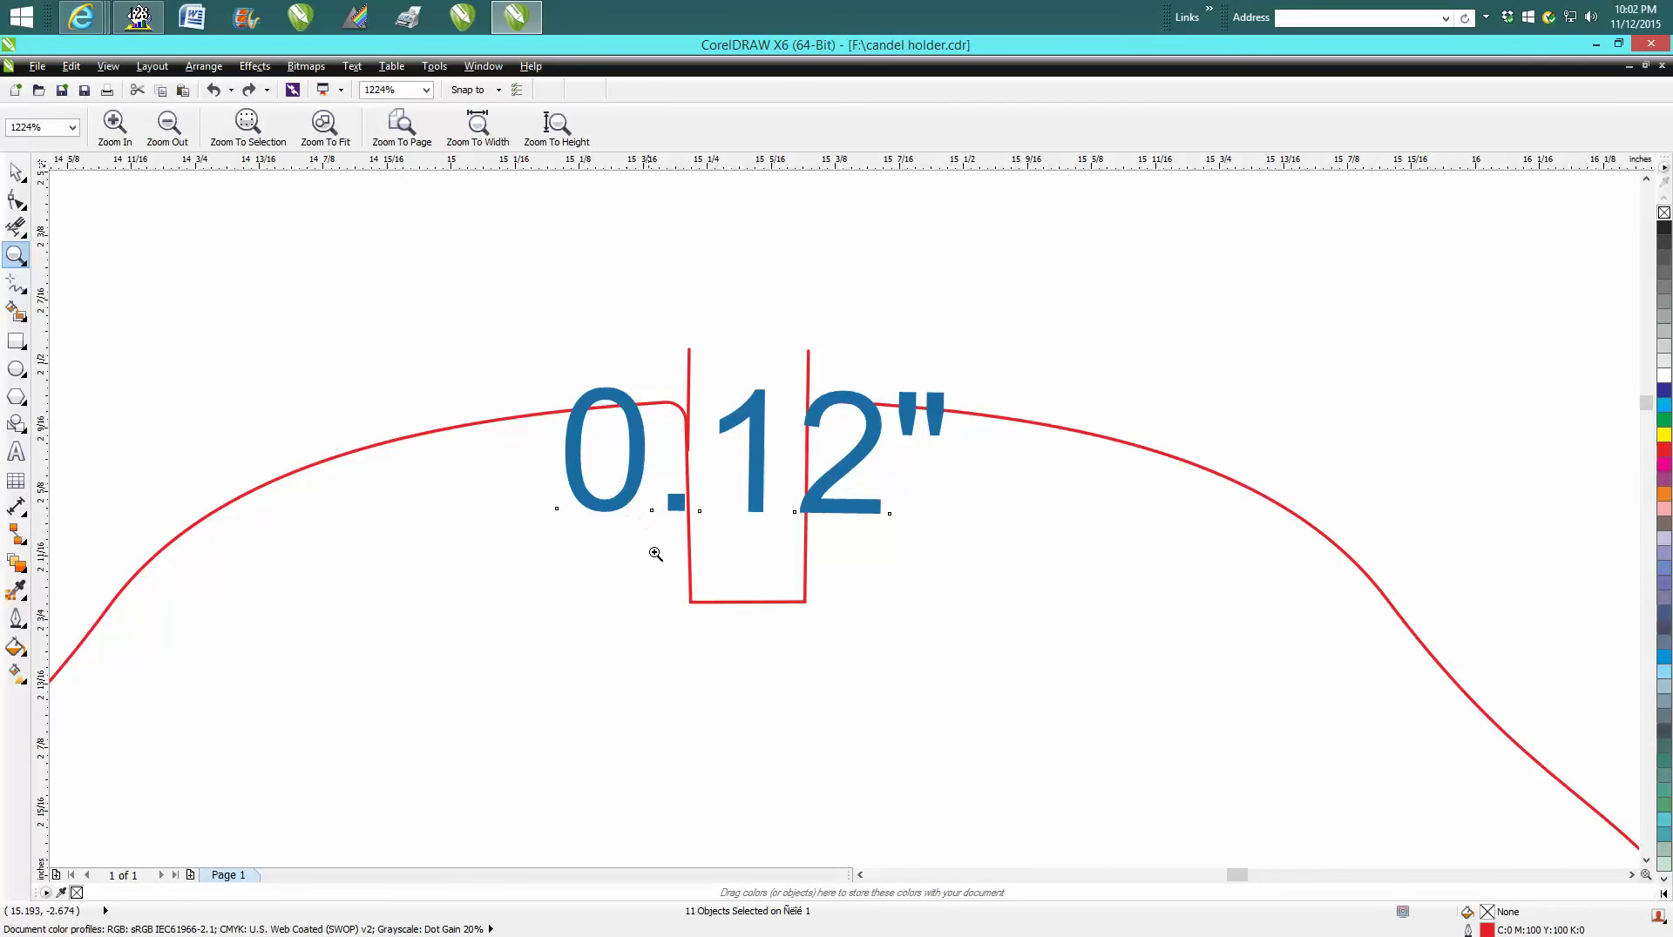
right_click(776, 541)
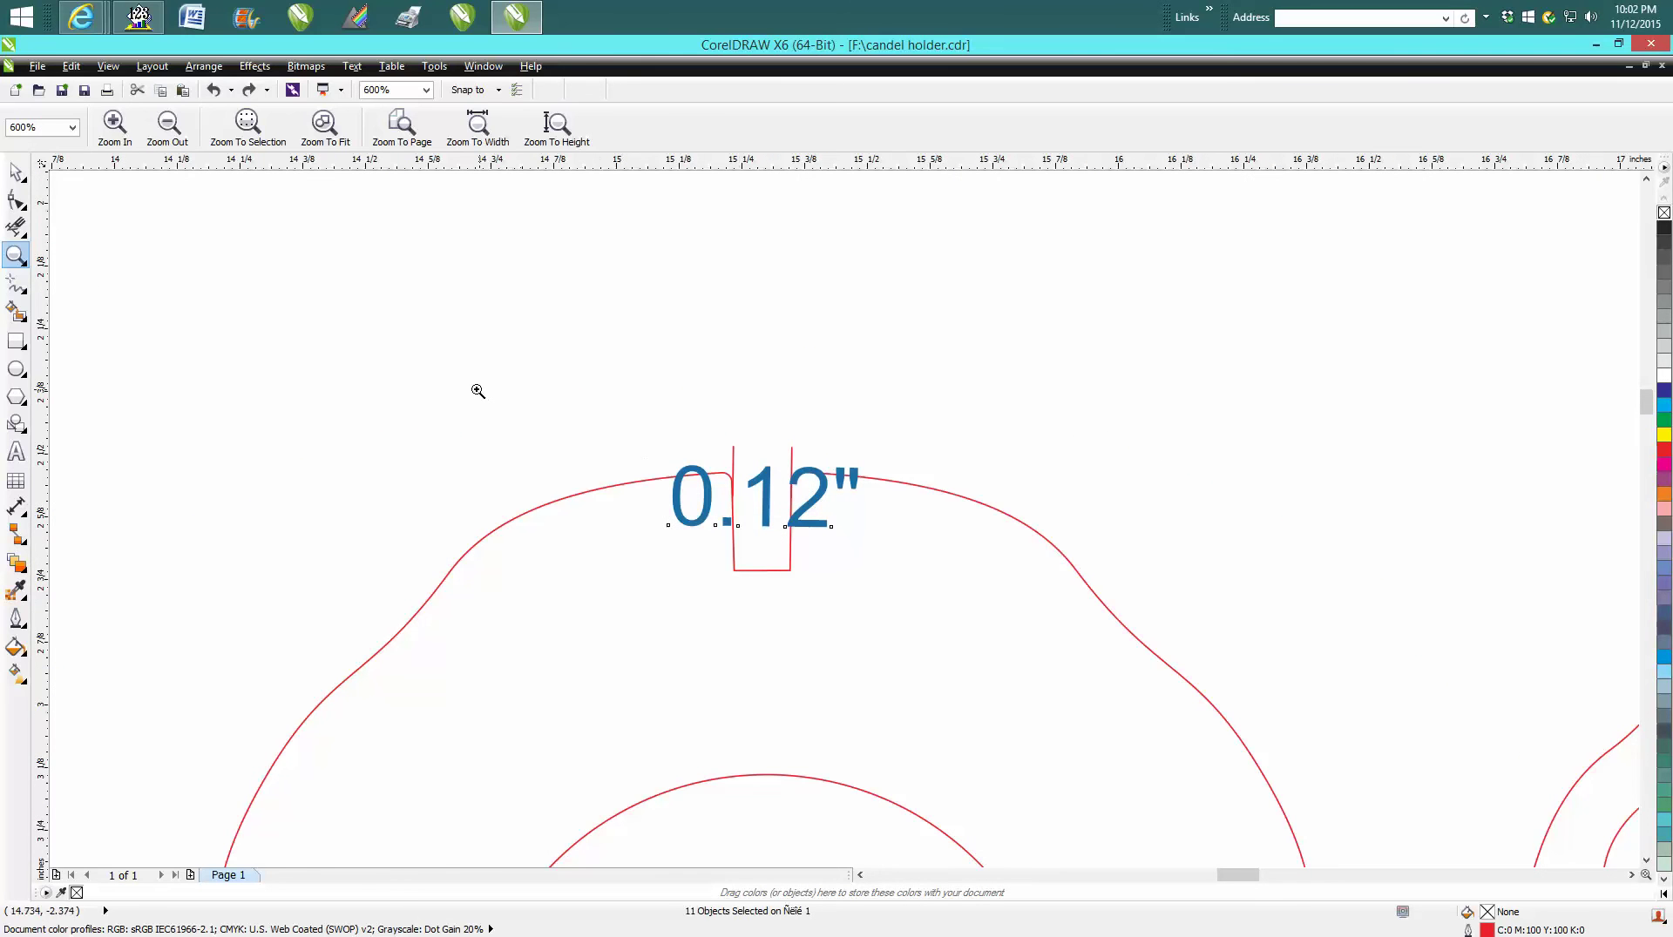
click(25, 173)
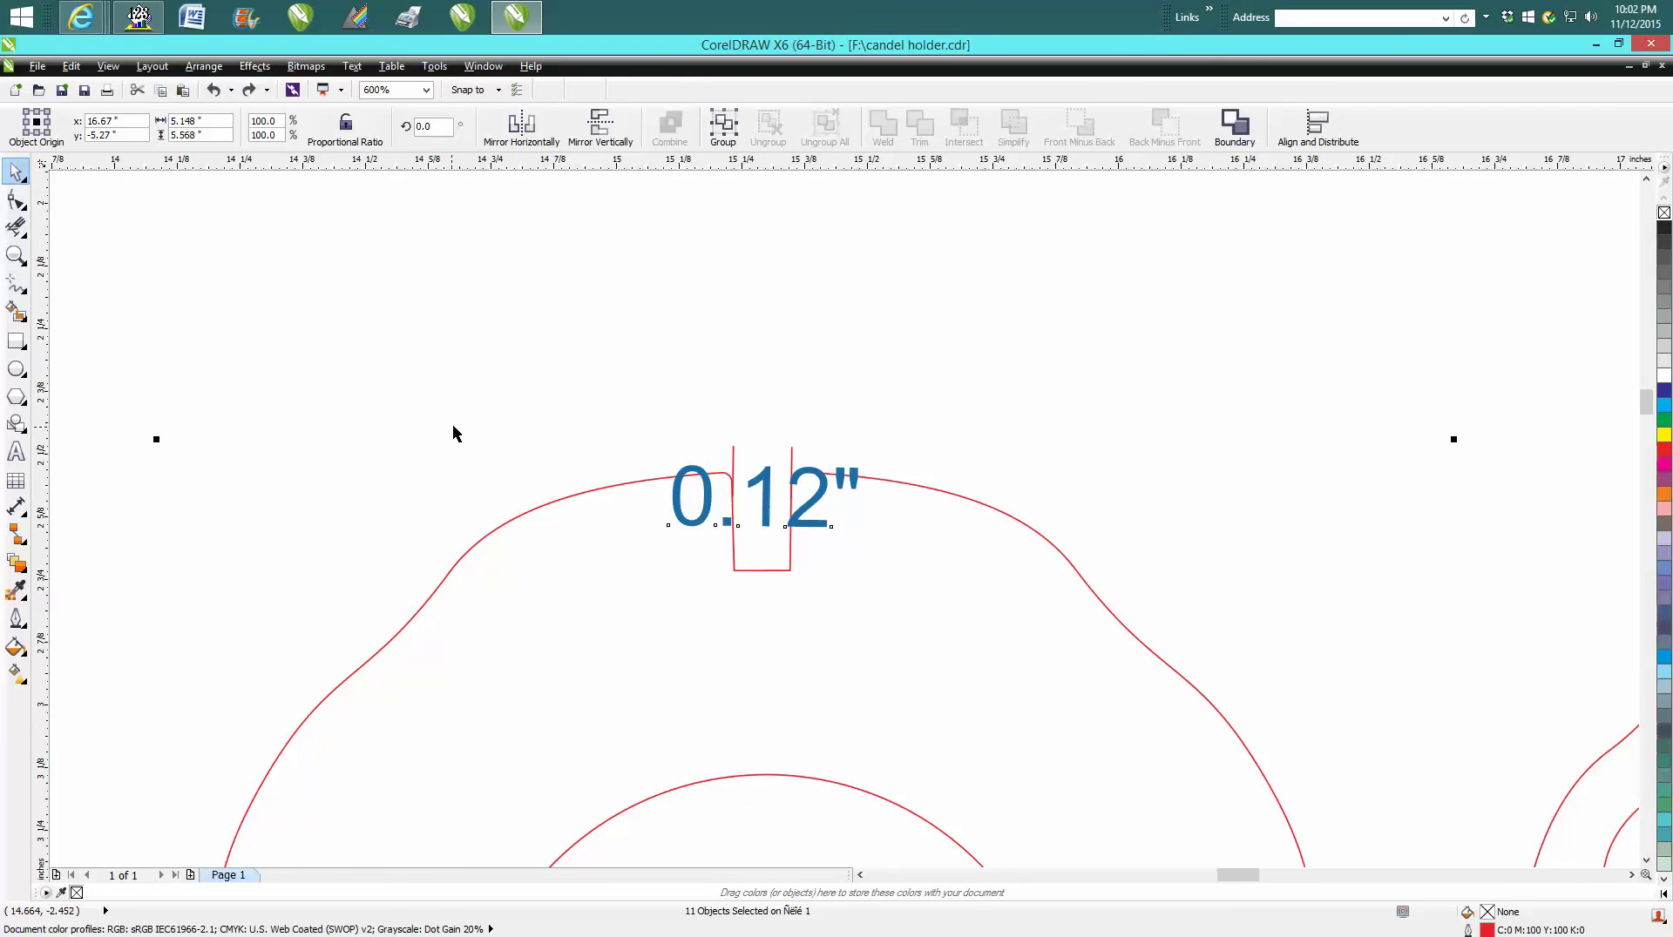
Step: Group the three top-left leg pieces and move the group toward the right-hand leg
scroll(456, 429, down, 7)
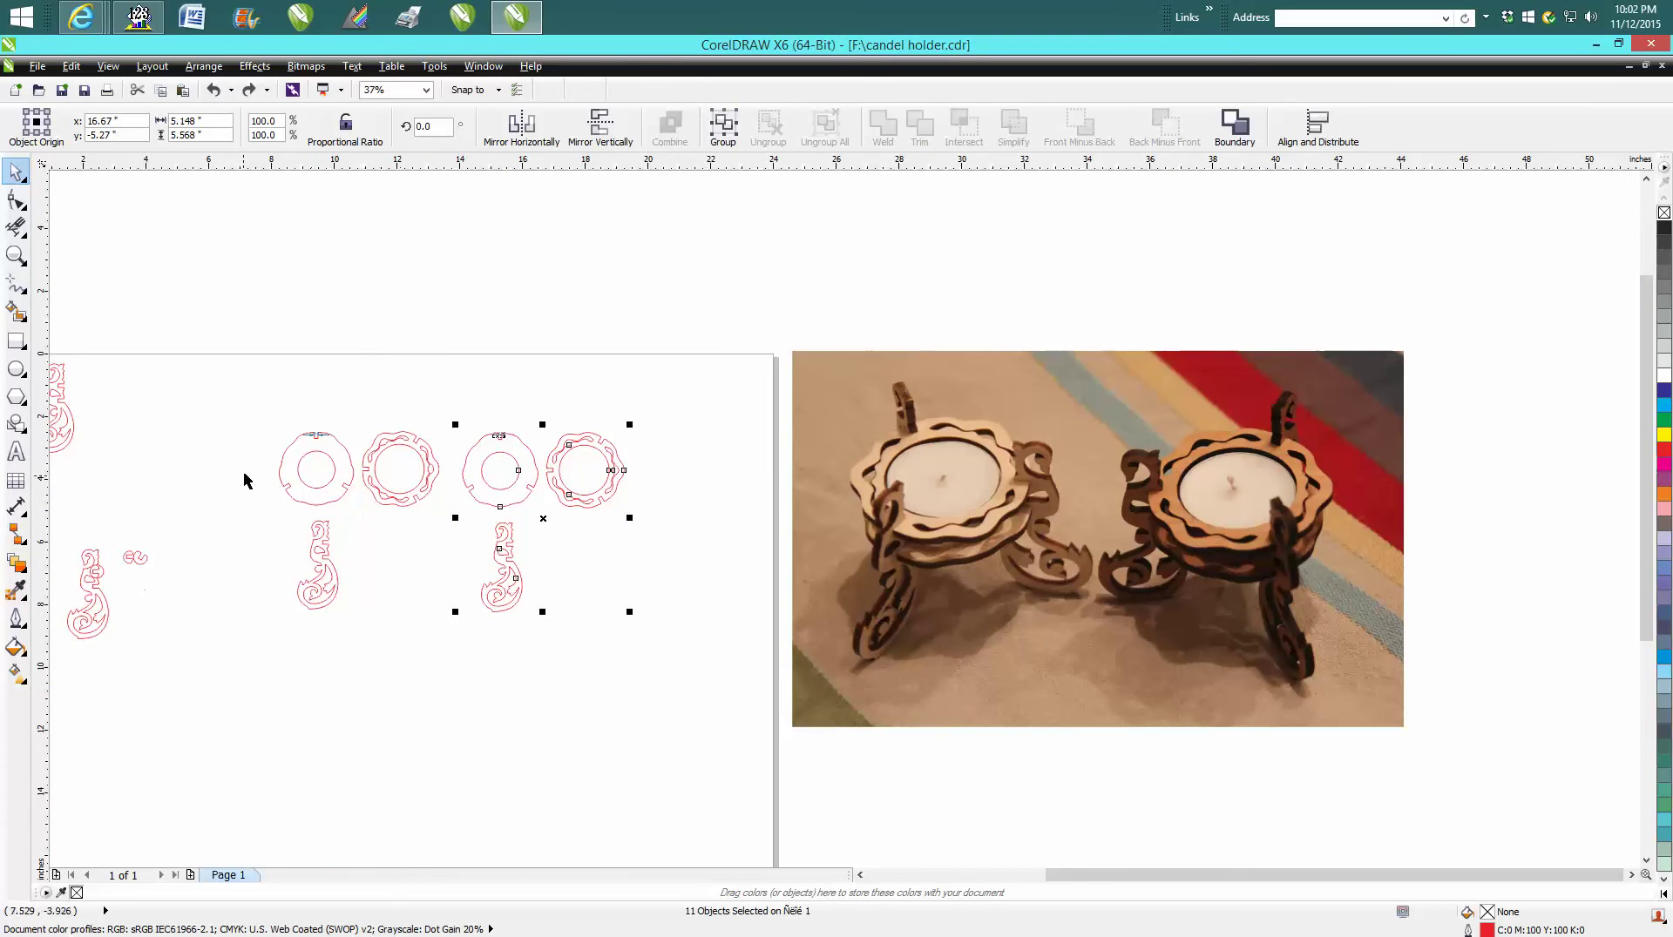
scroll(248, 479, down, 2)
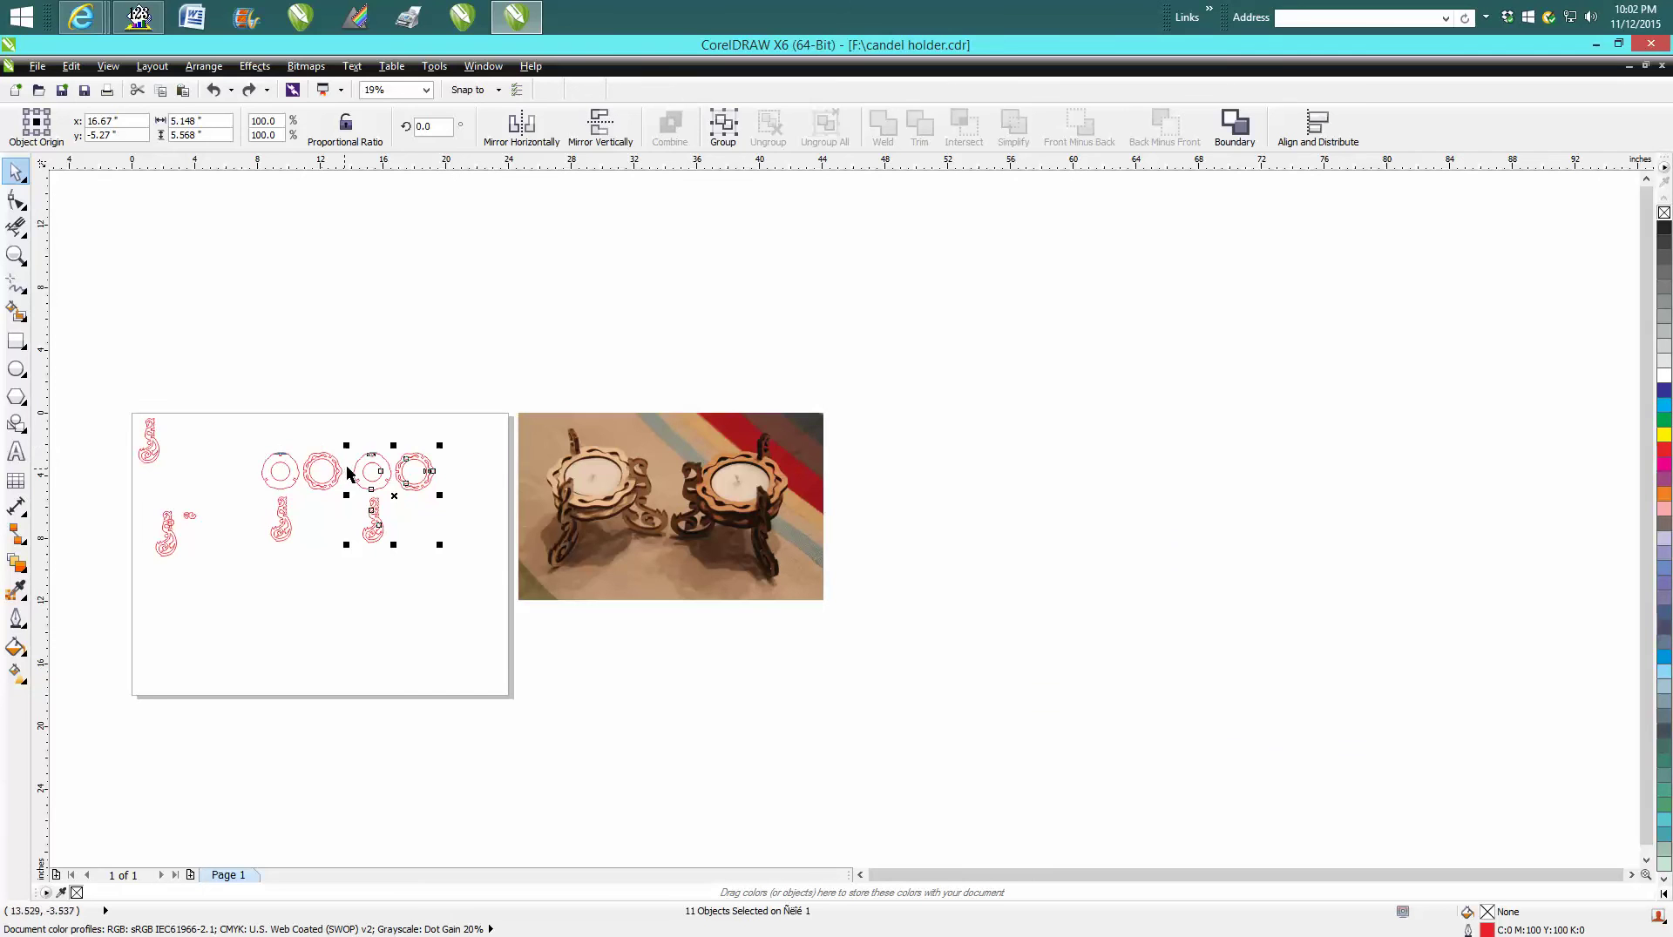
click(147, 440)
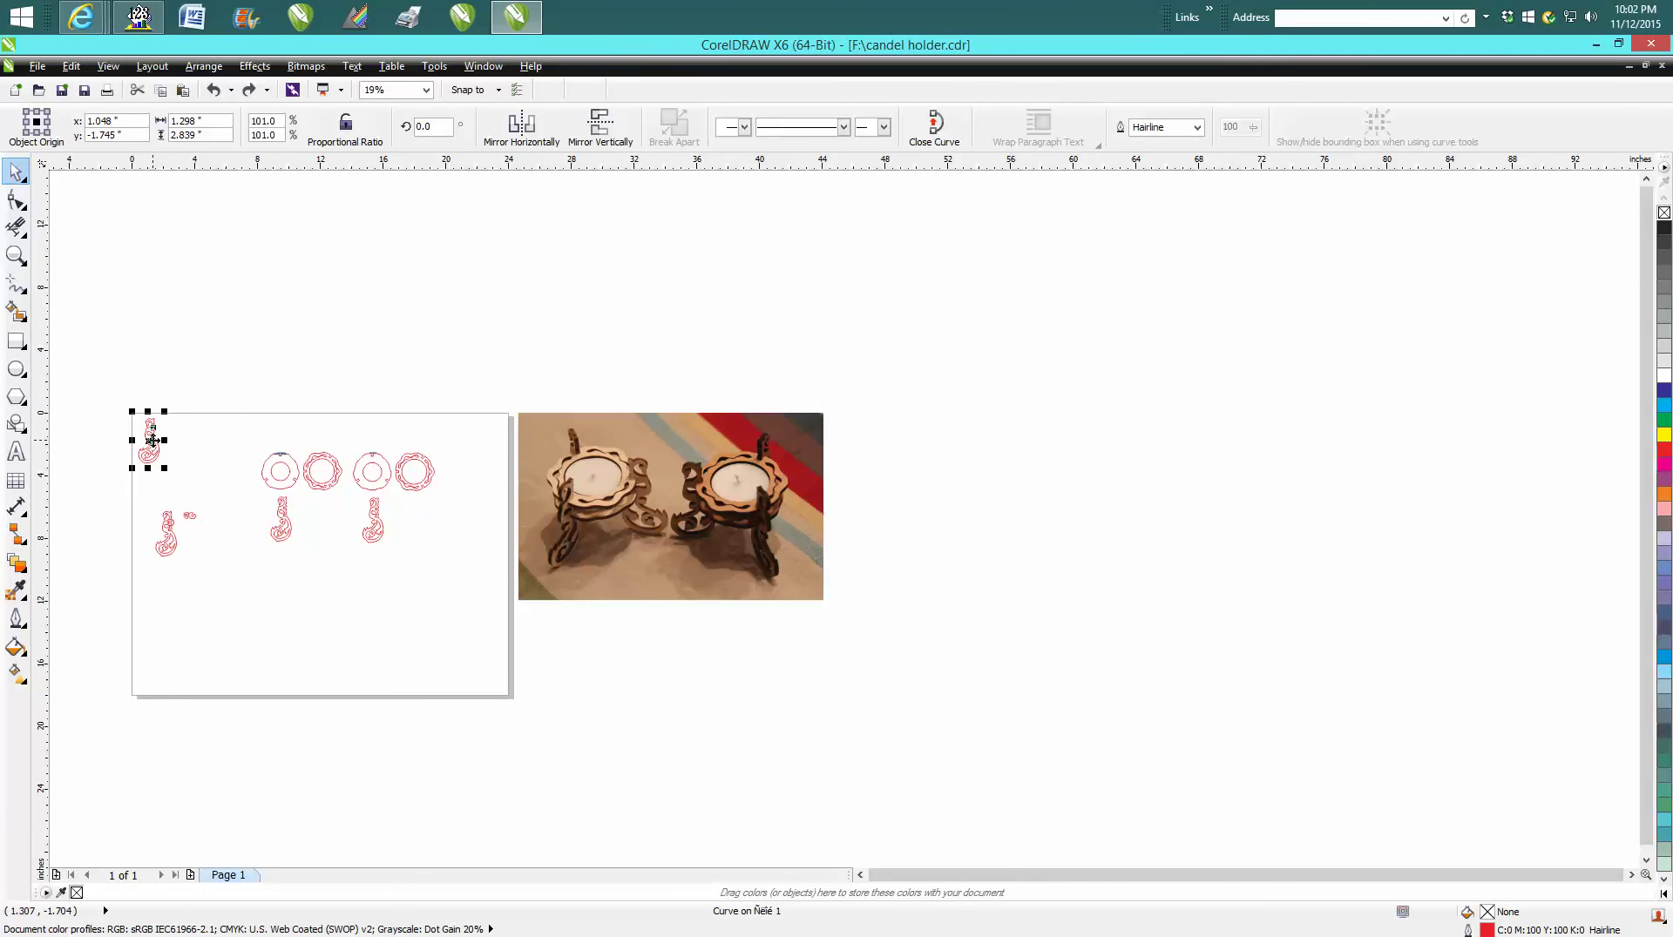
drag(123, 389, 182, 489)
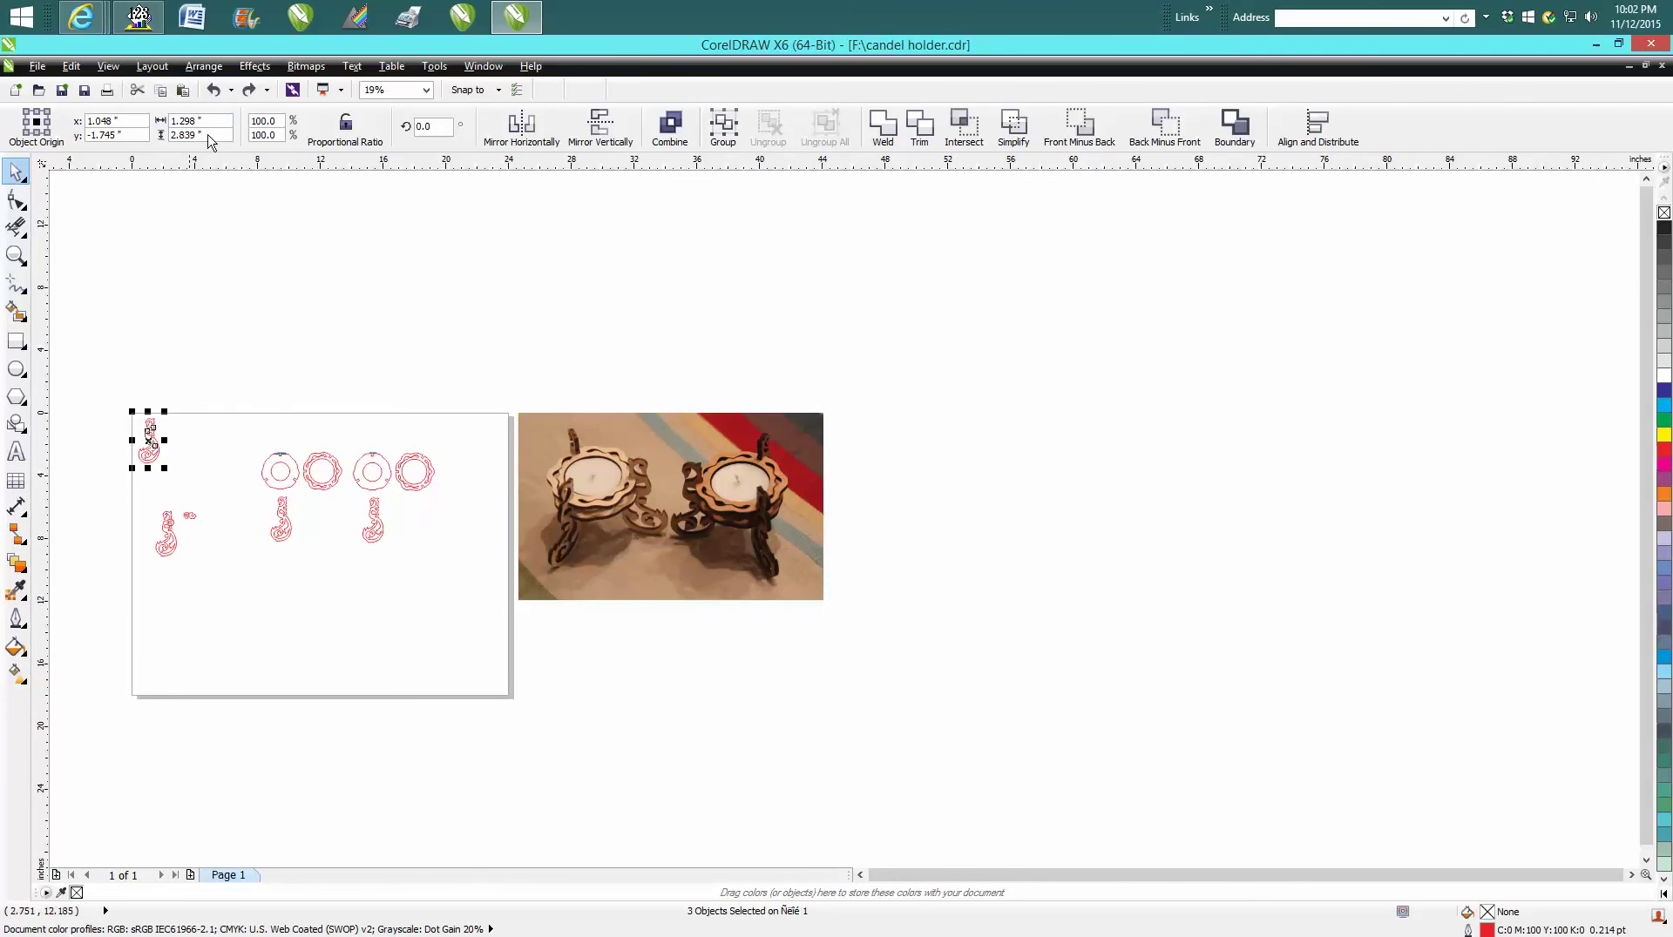
click(204, 66)
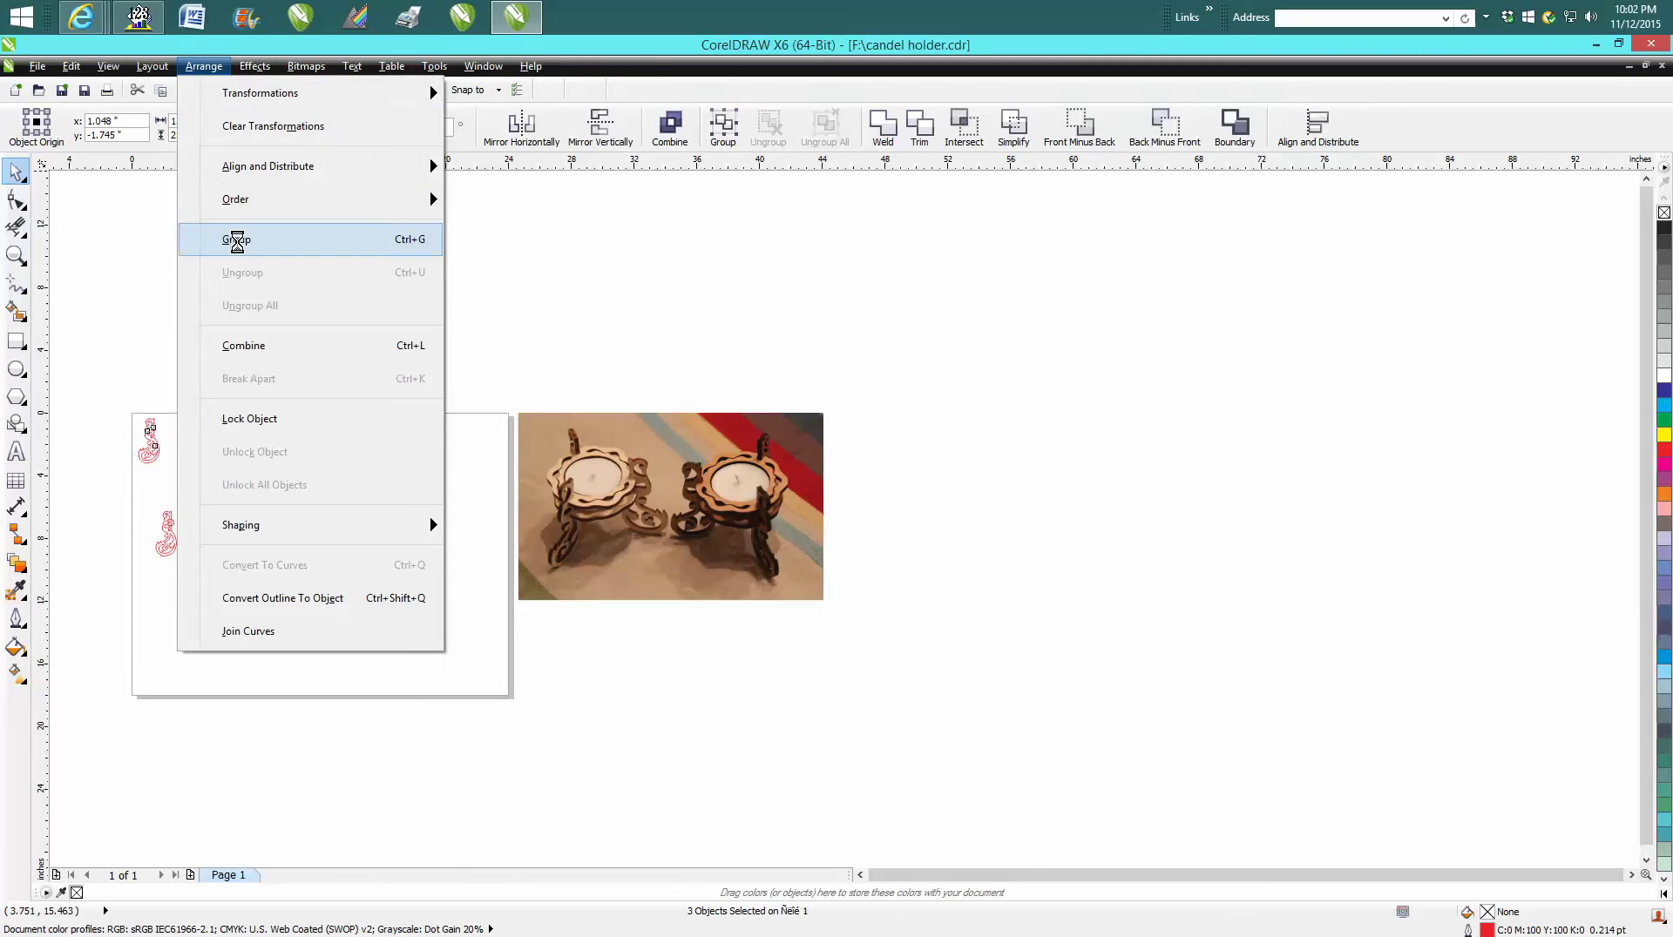
click(237, 237)
drag(150, 445, 172, 348)
Step: Zoom to 97% and check the third ring with its leg, measuring 2.401" by 5.741"
click(19, 256)
drag(336, 428, 441, 561)
click(11, 173)
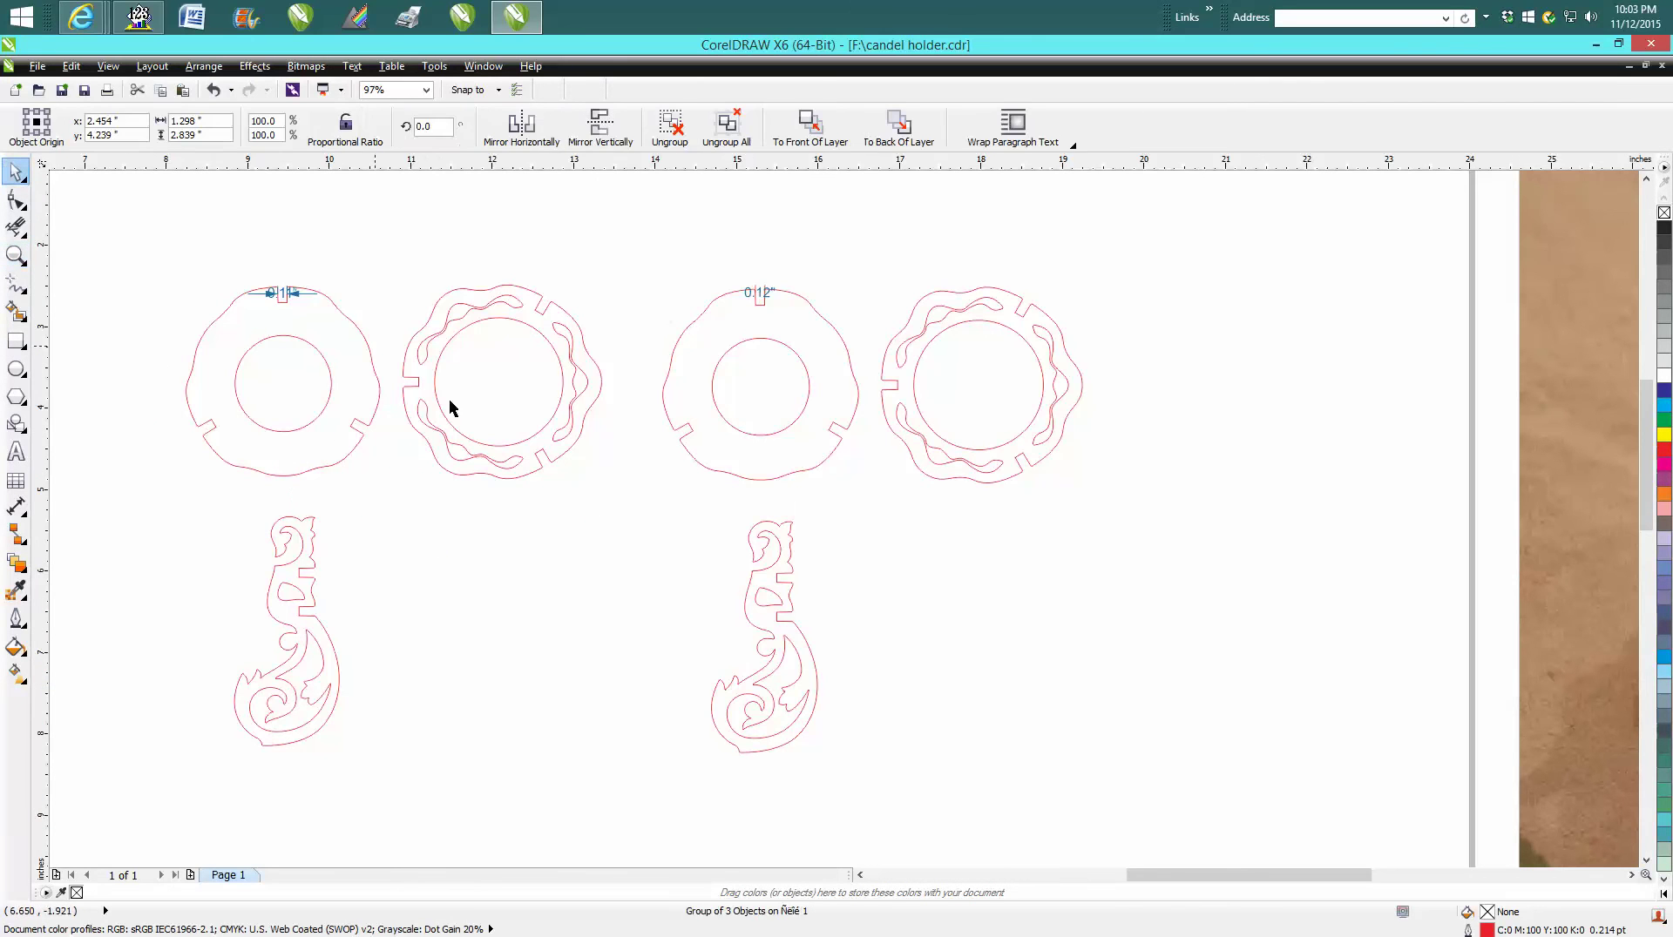
click(747, 588)
click(746, 592)
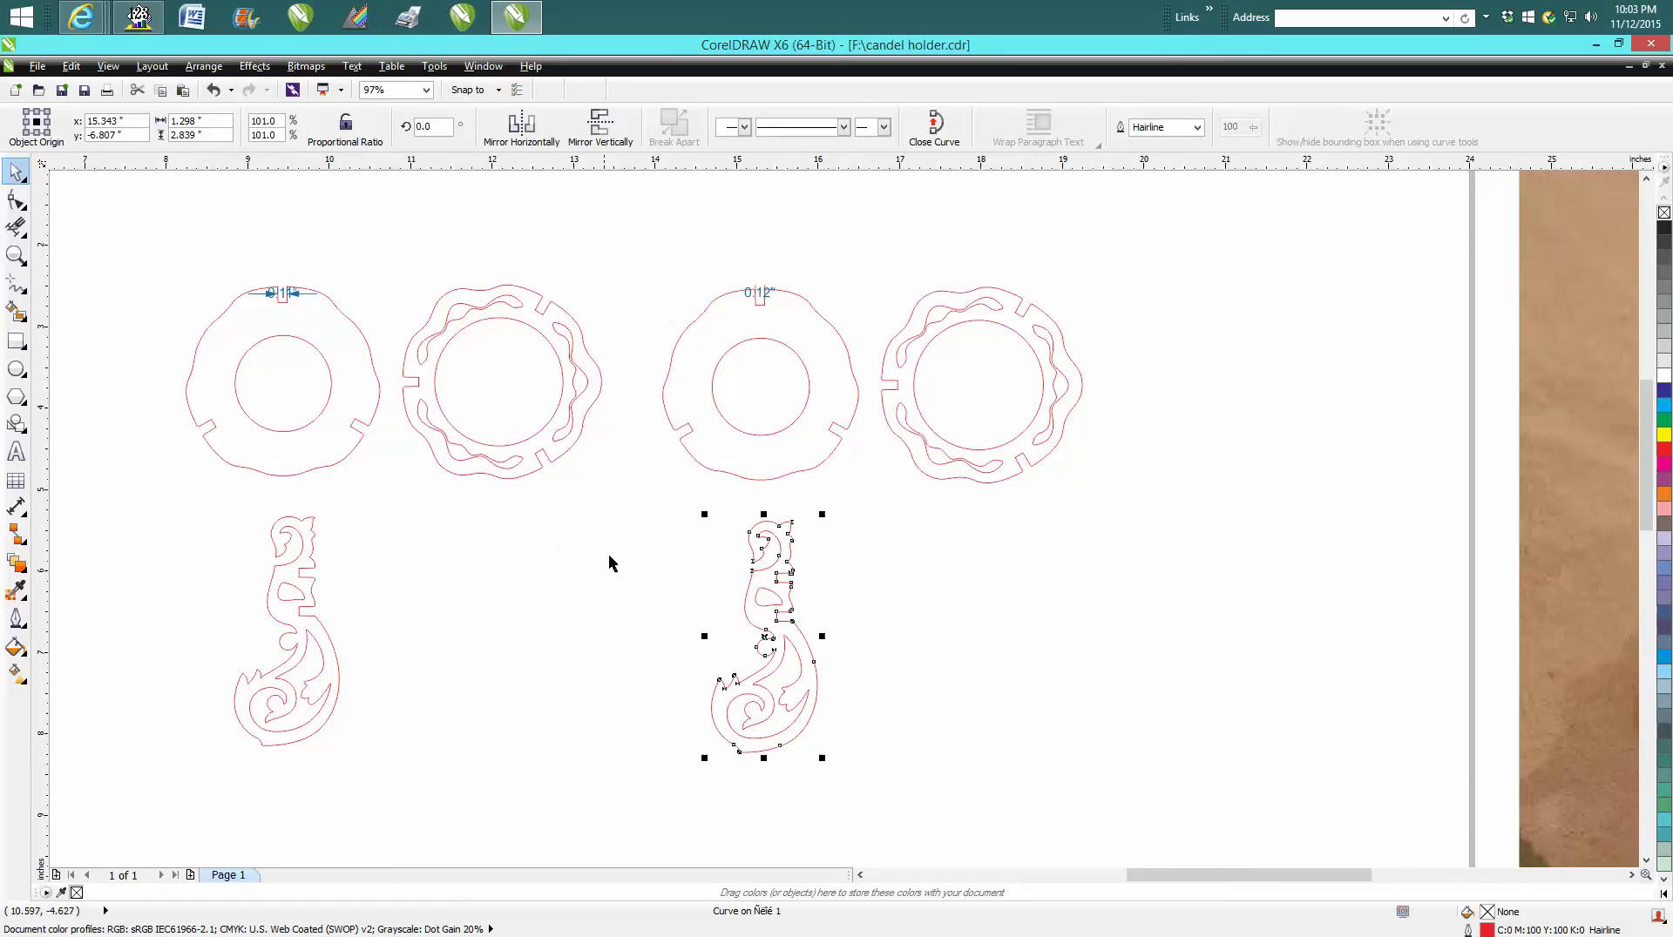
drag(677, 486, 857, 767)
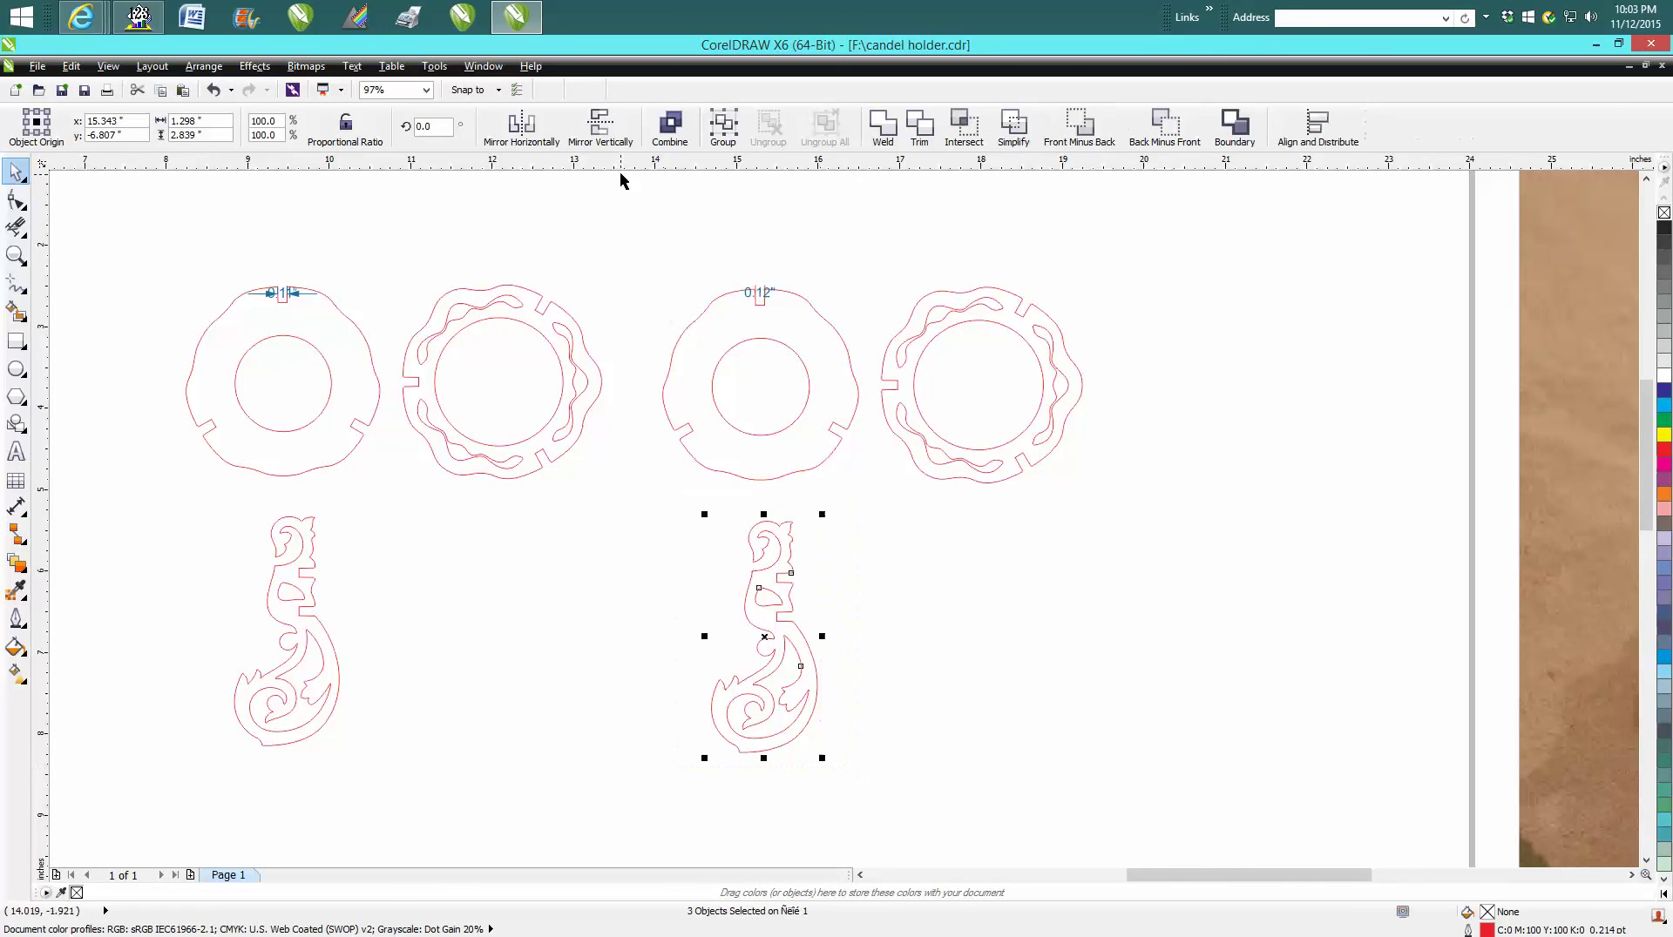
drag(646, 240, 872, 779)
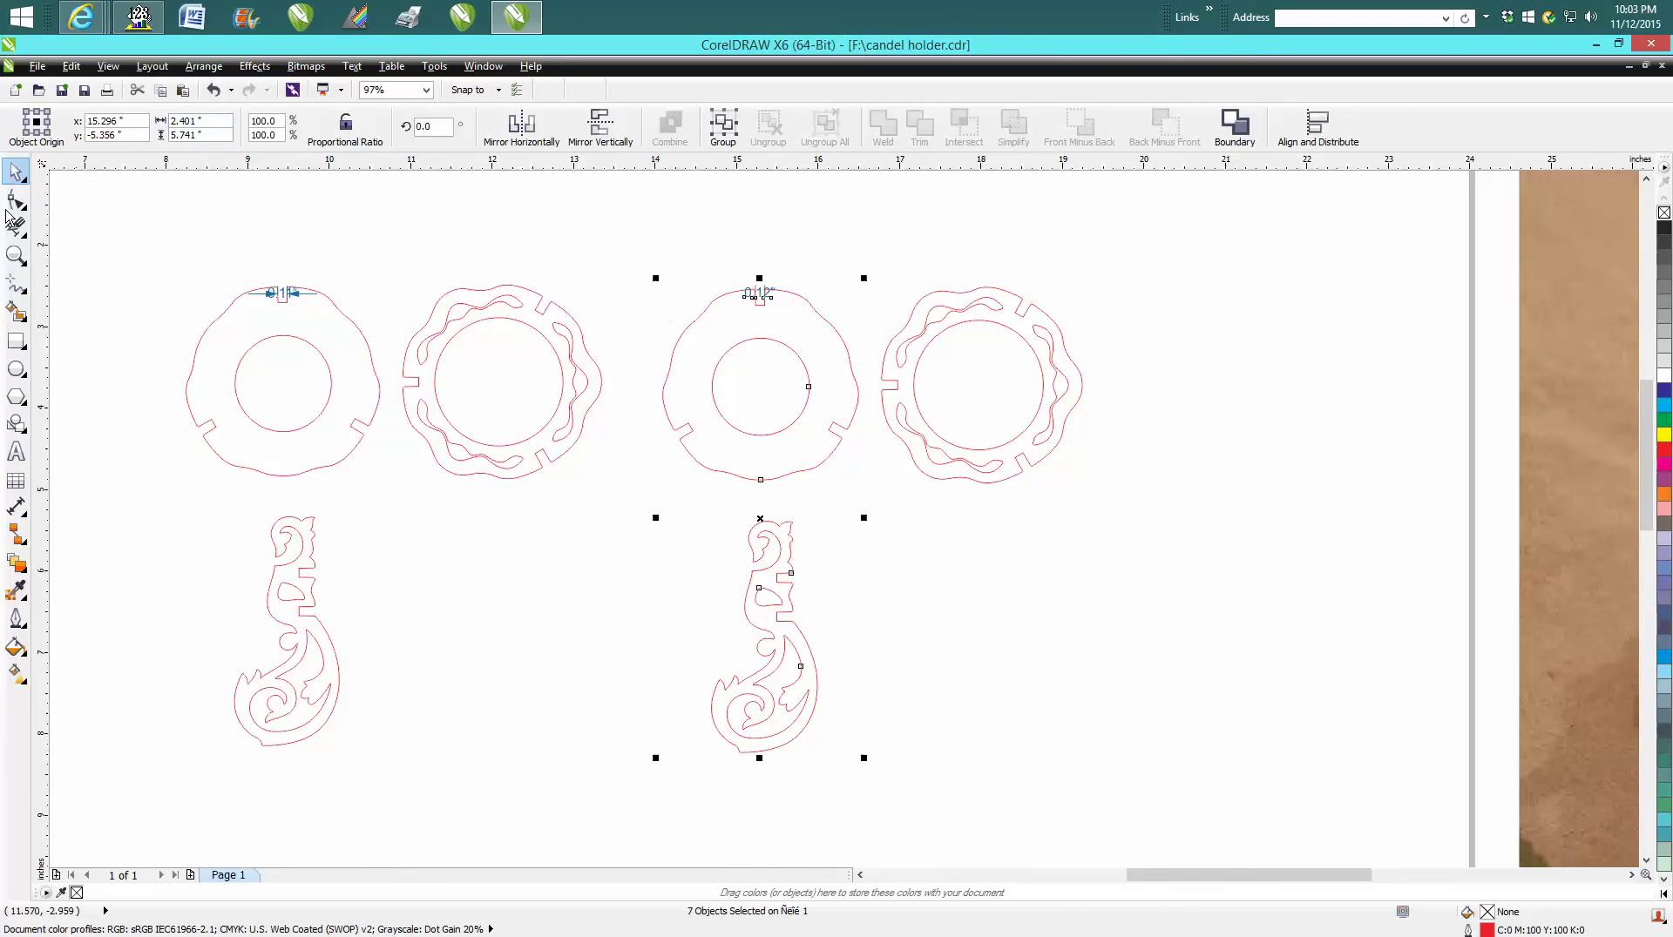
click(855, 619)
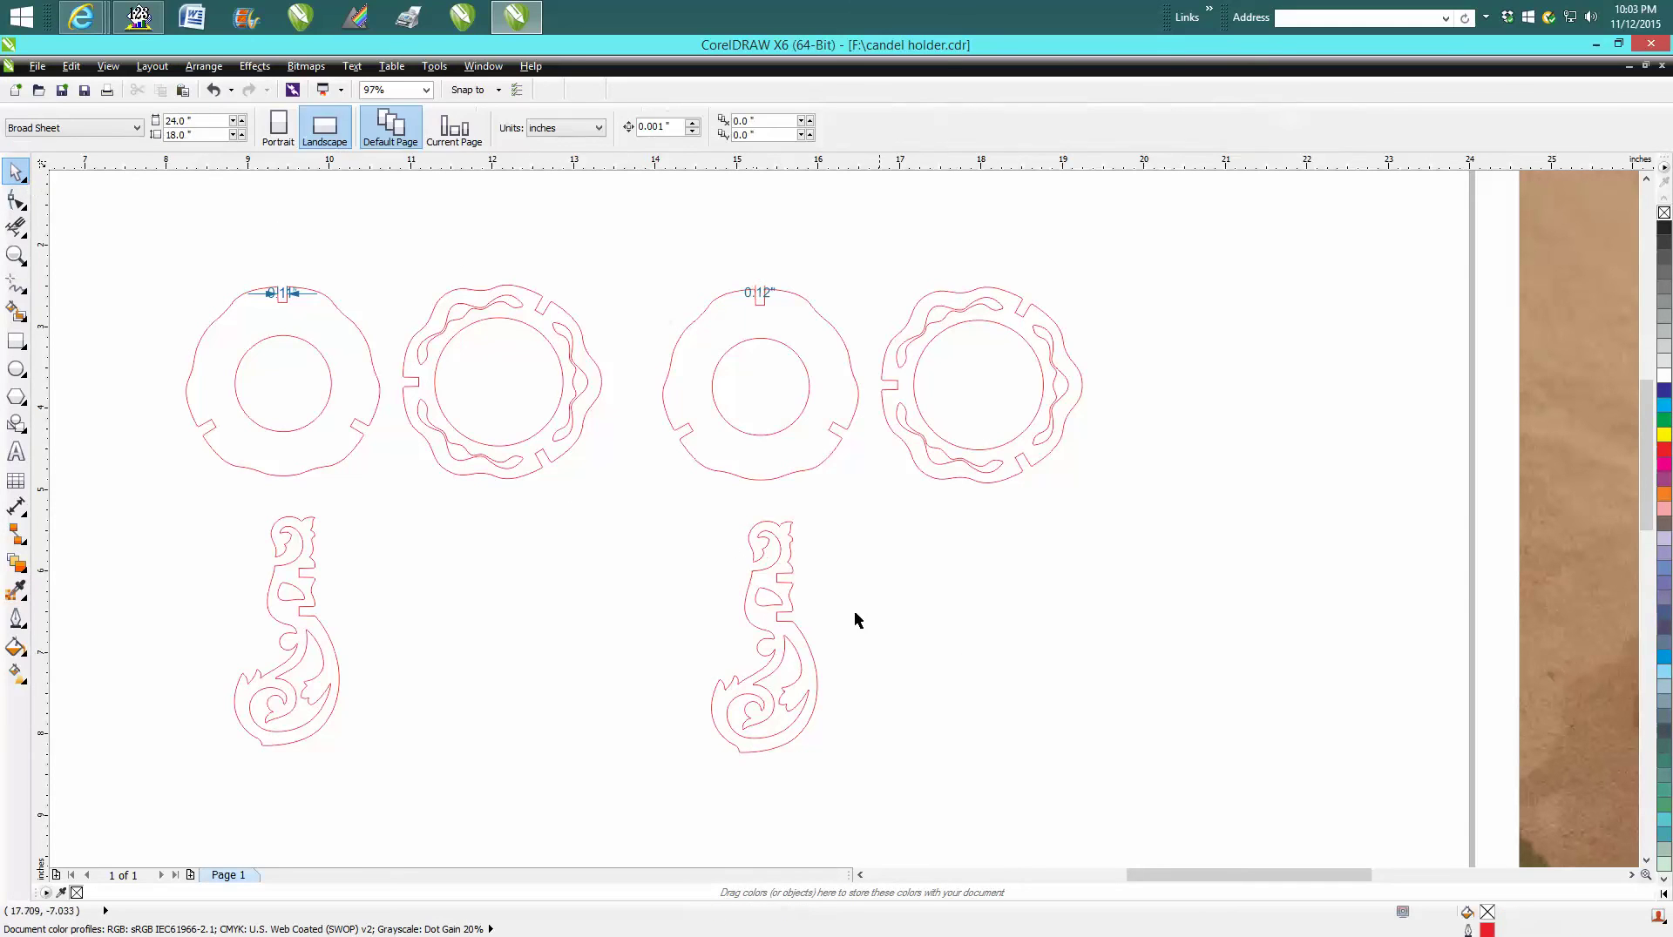
Step: Group the right-hand leg's three pieces into one object
click(778, 613)
drag(693, 489, 899, 768)
click(203, 66)
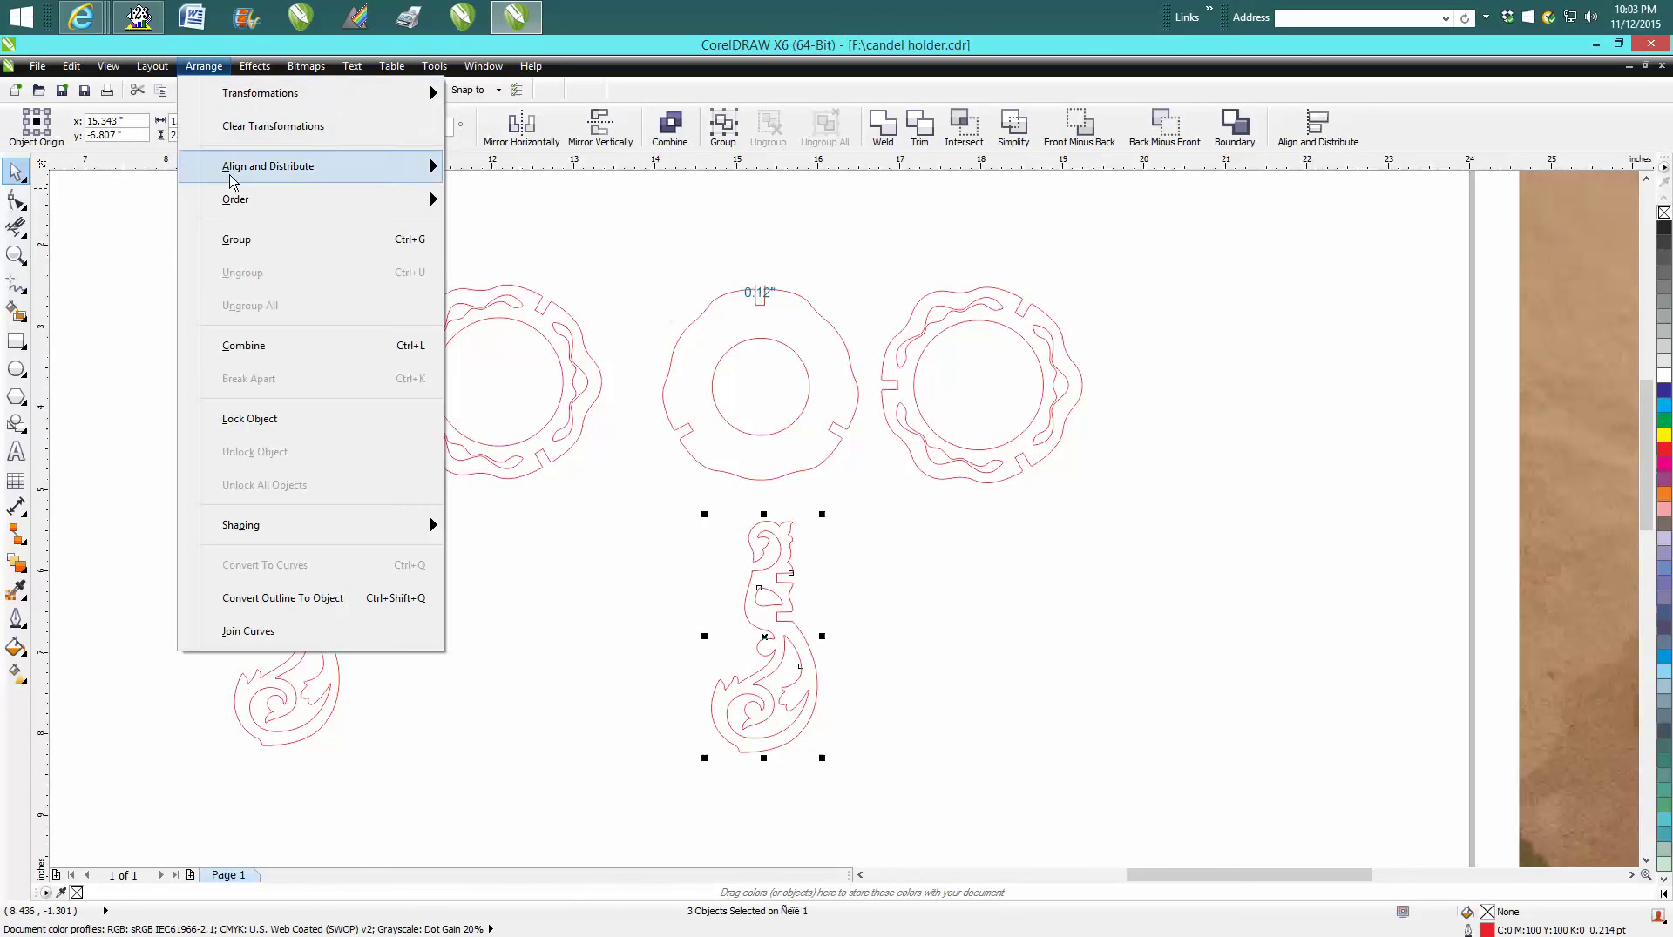
click(234, 237)
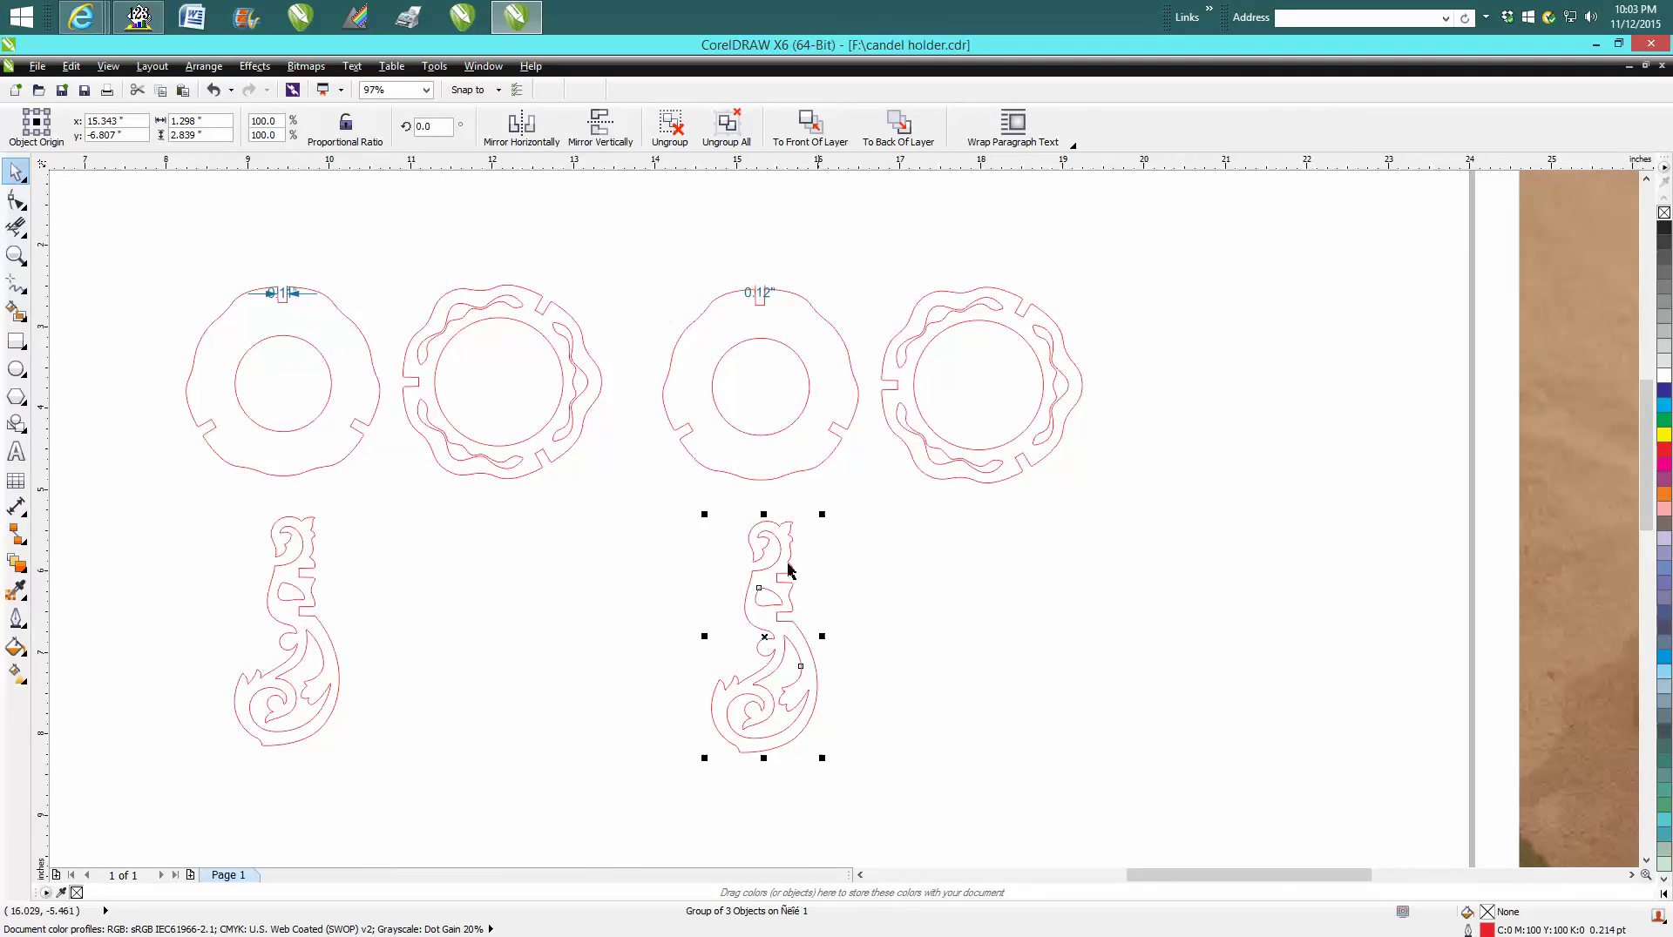
Step: Rotate the leg group 90° and place it just beneath the third ring
click(781, 631)
drag(824, 515, 871, 672)
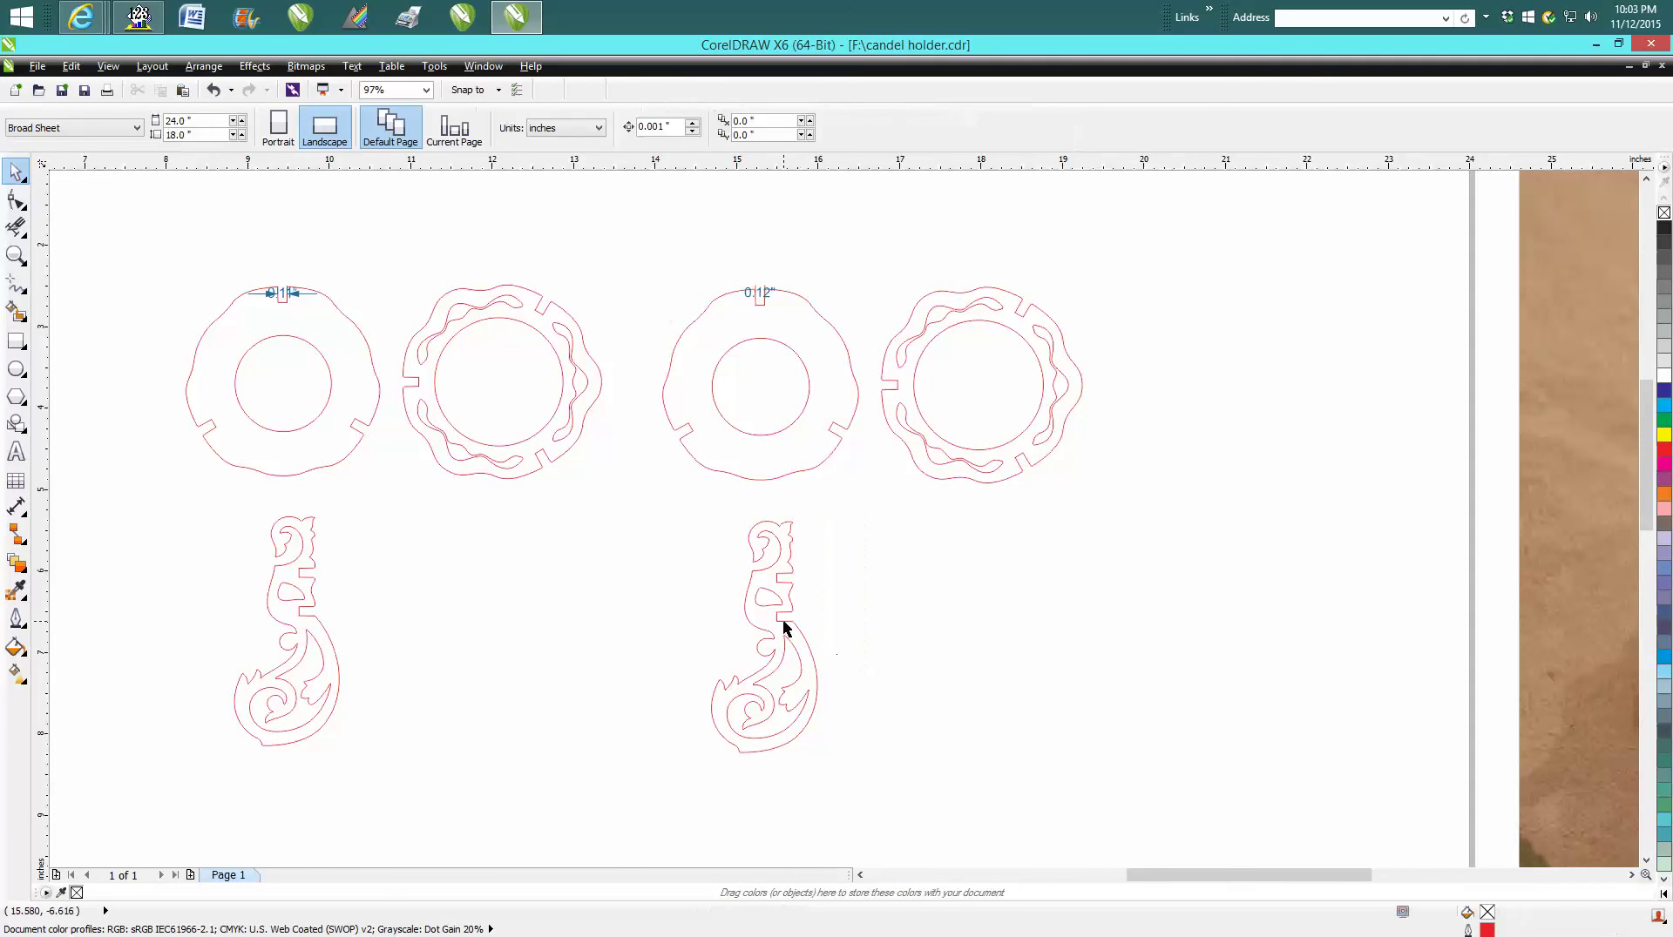
double_click(785, 628)
drag(824, 527, 867, 684)
click(767, 636)
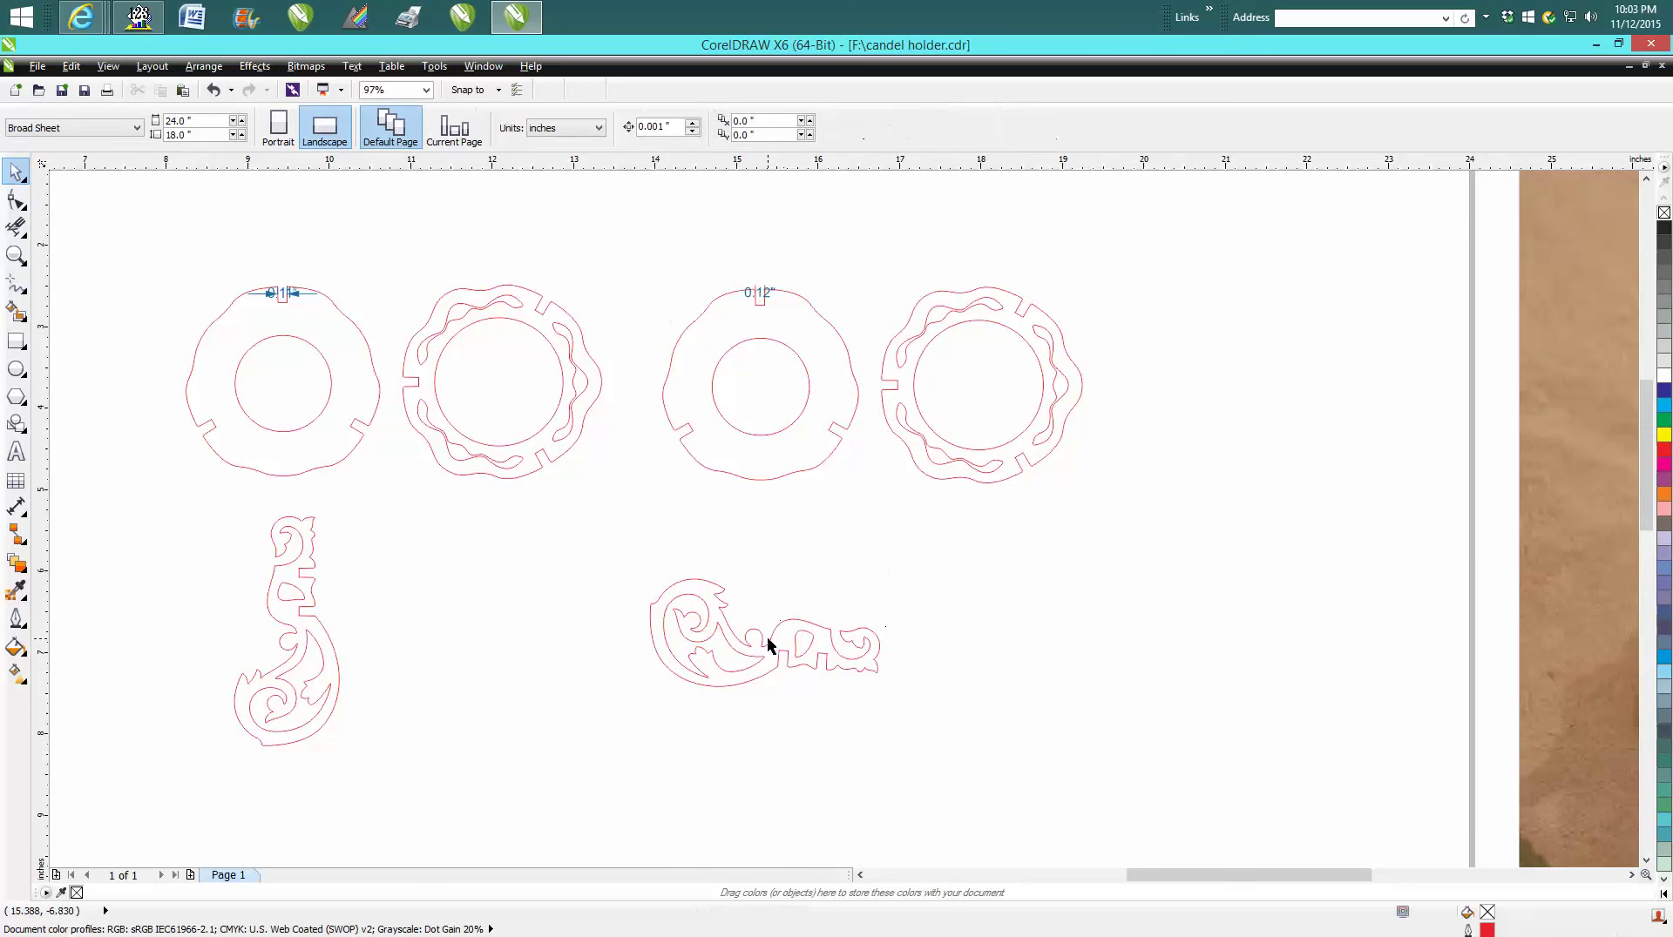
drag(767, 645, 715, 508)
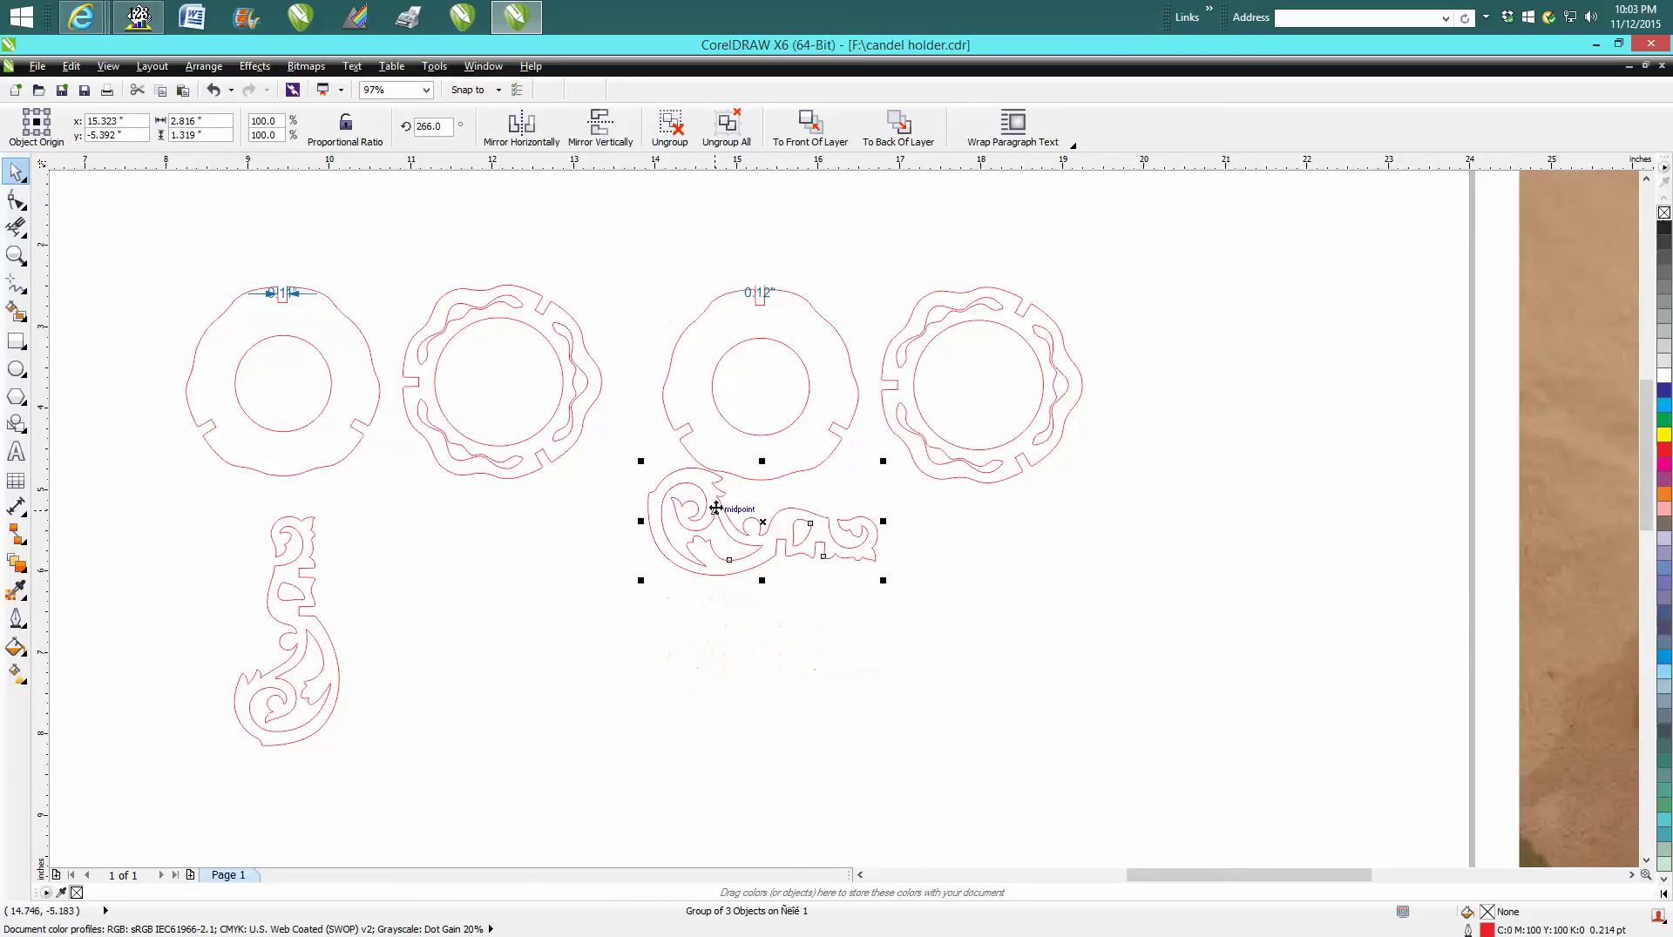
click(765, 523)
drag(879, 464, 879, 442)
drag(633, 264, 895, 612)
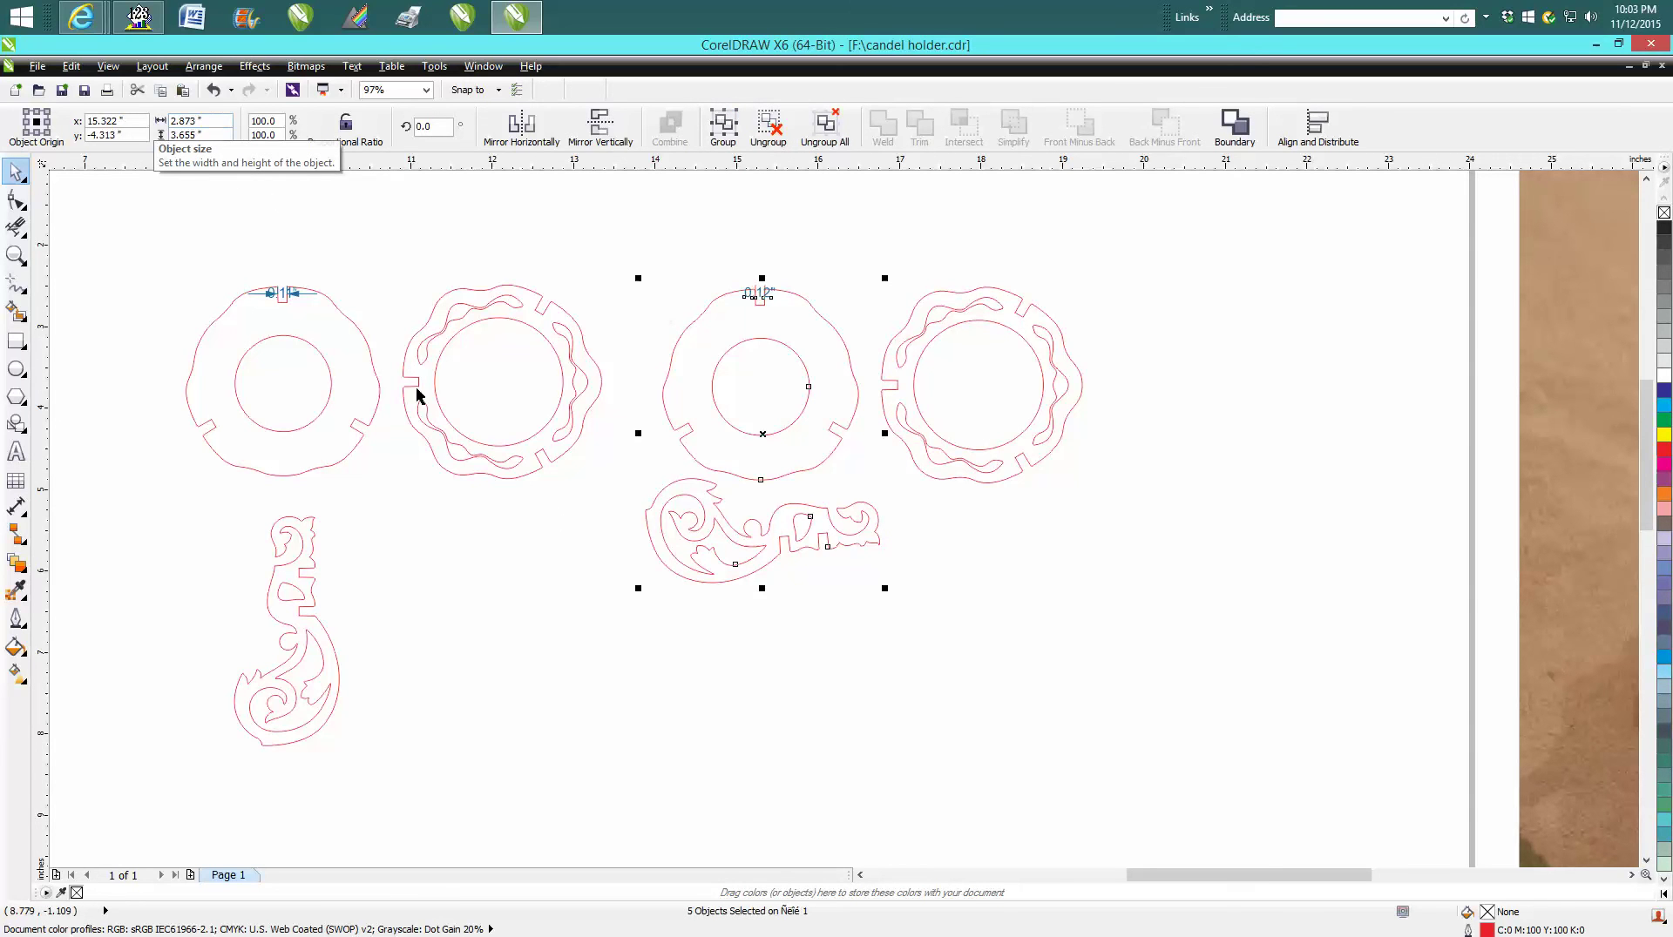
scroll(642, 553, down, 5)
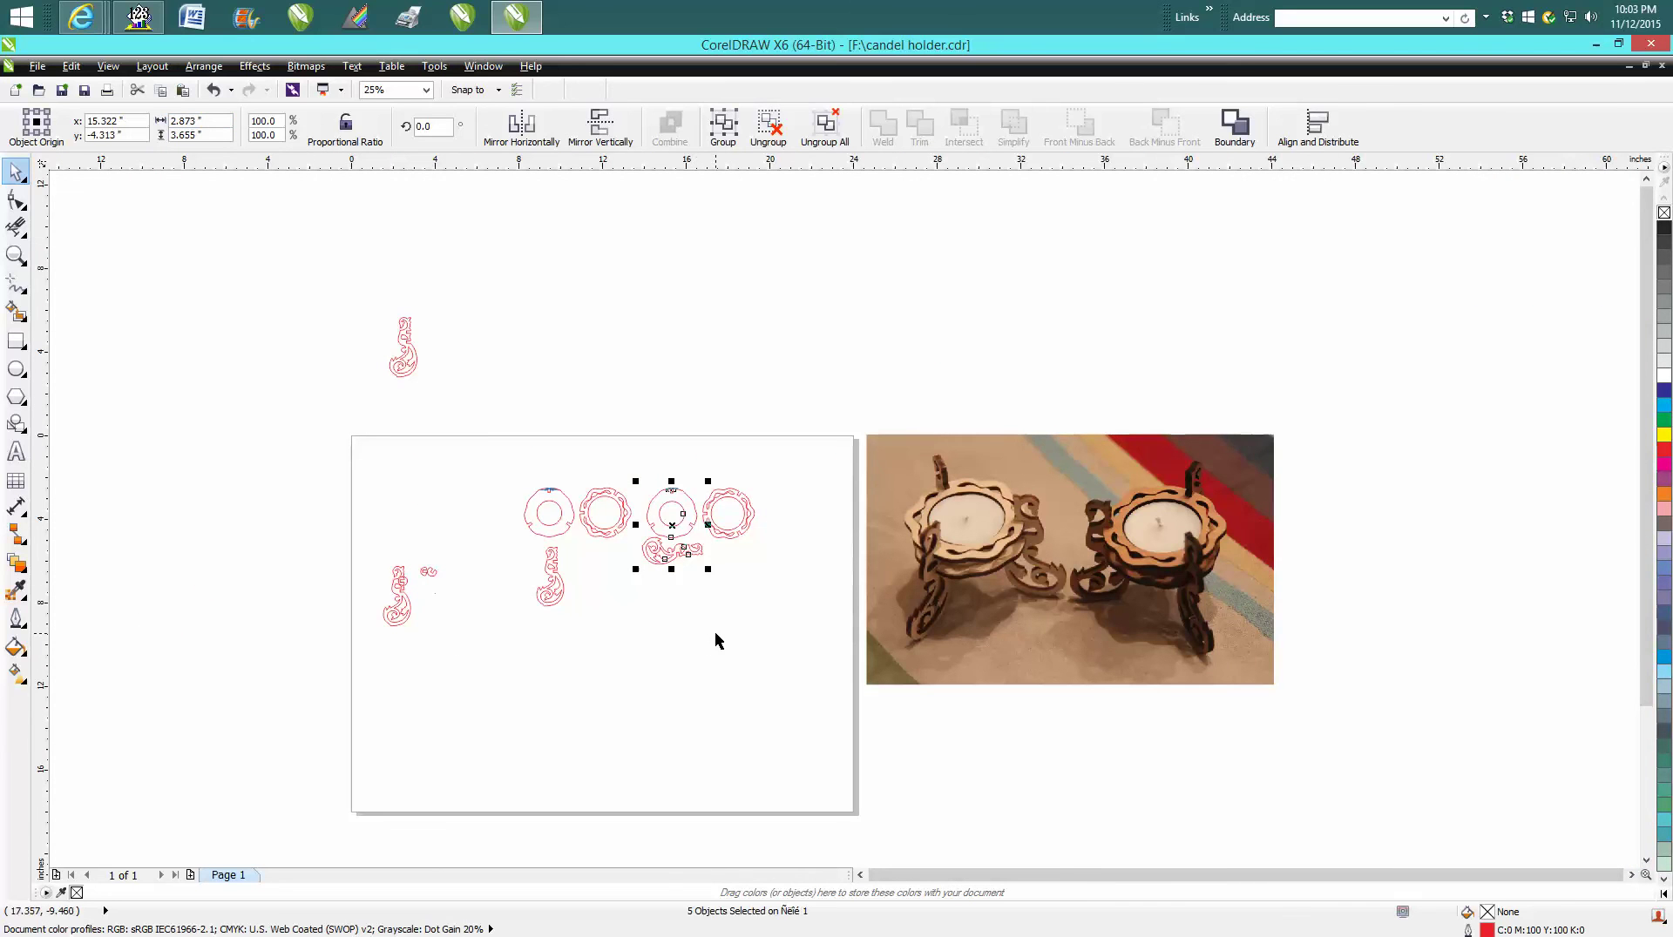
Step: Zoom in on the small scroll and select the 0.43" by 0.421" test circle
click(16, 255)
drag(411, 552, 448, 592)
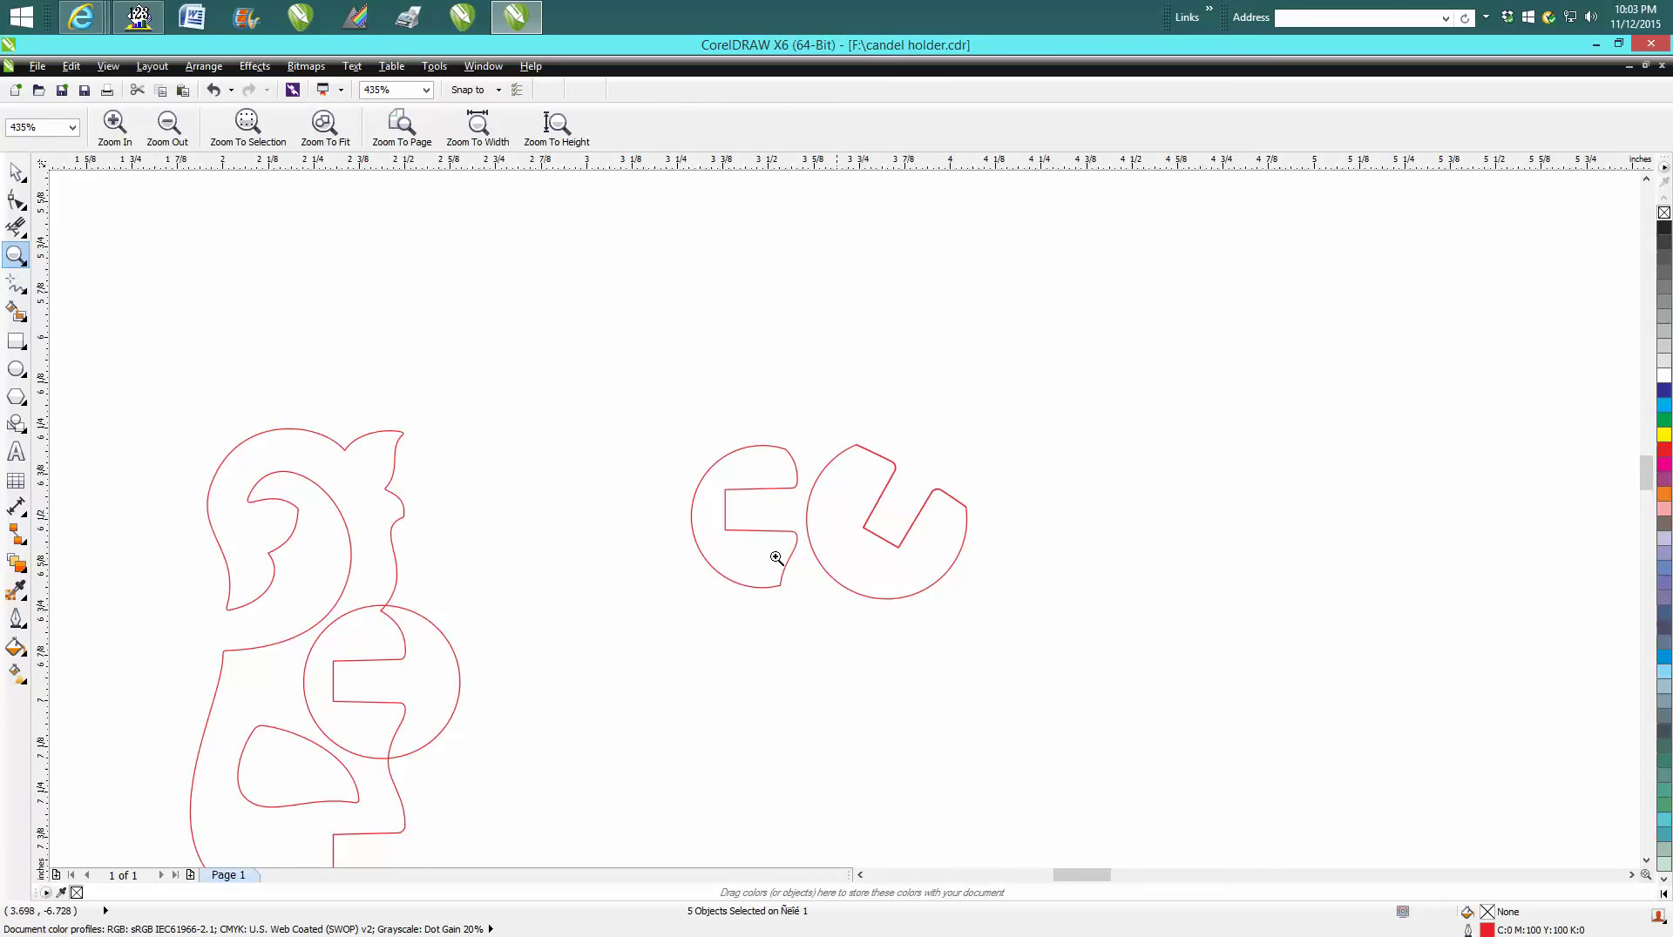
click(16, 171)
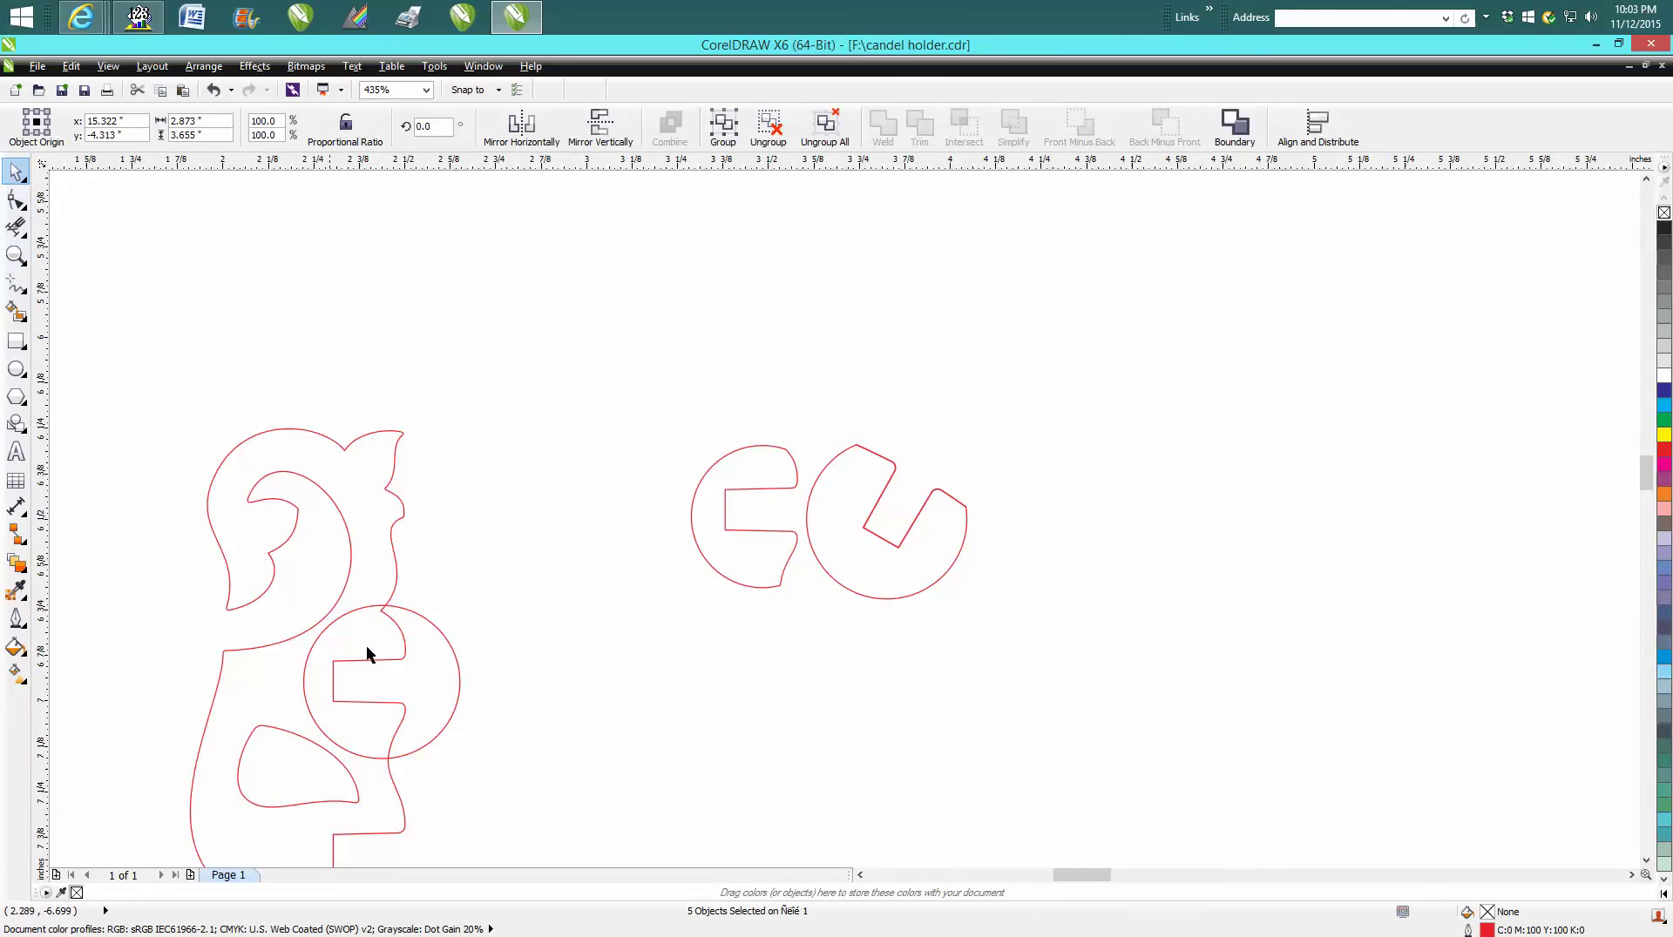
click(458, 664)
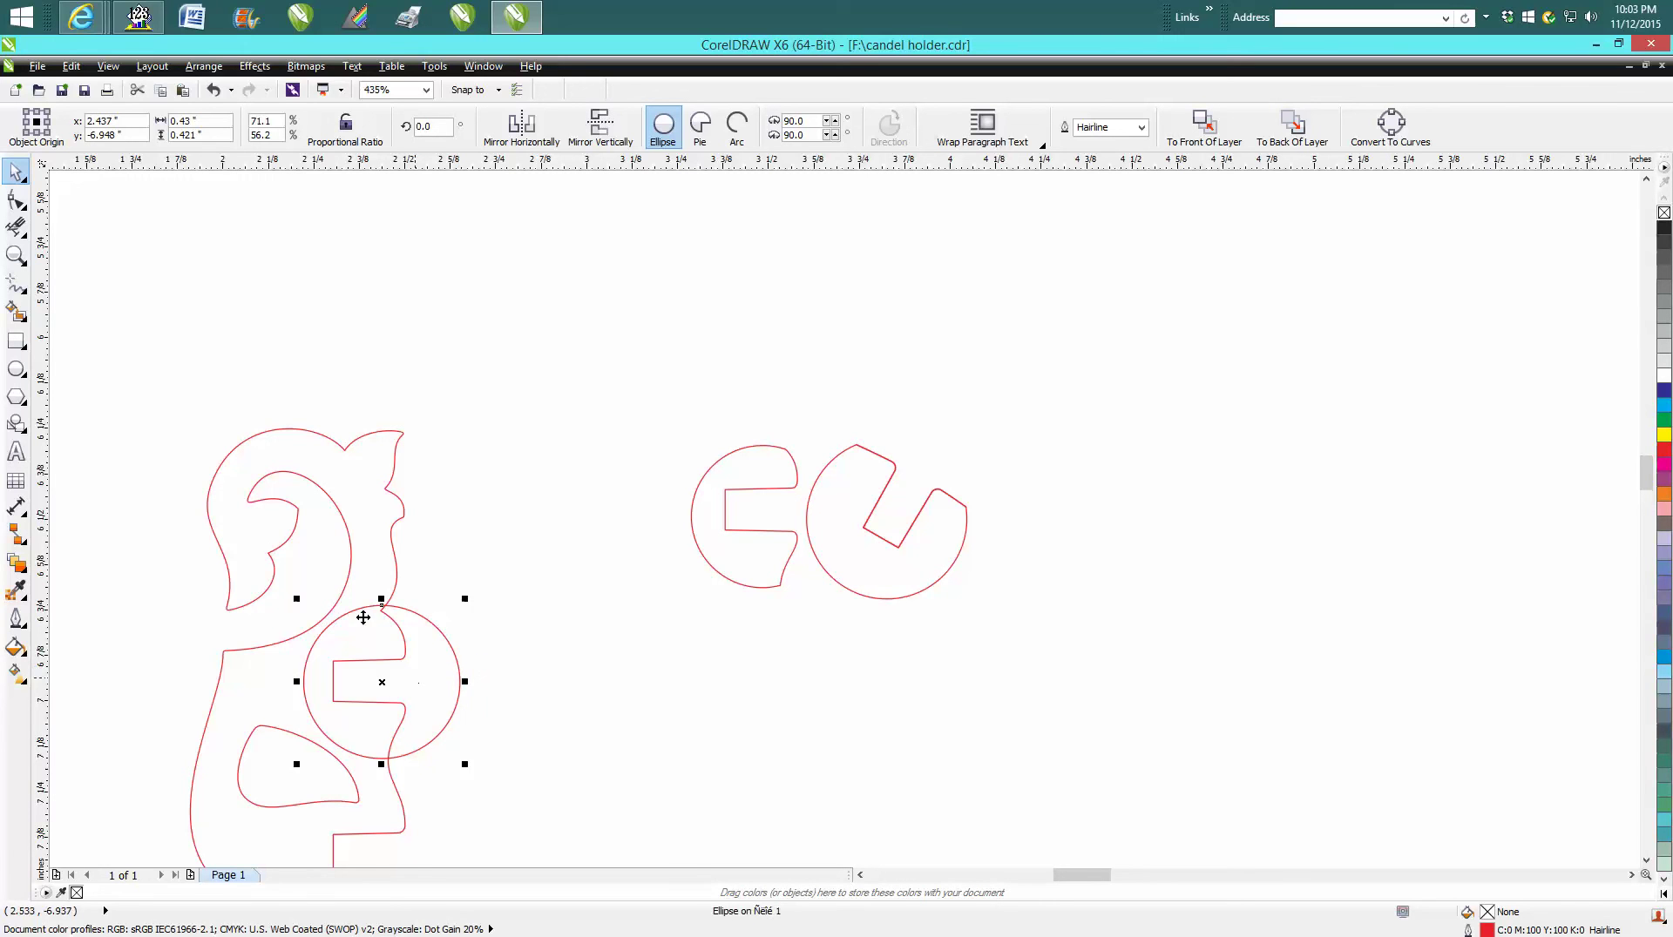
Step: Trim the circle's right arc and upper scroll segments with Virtual Segment Delete
click(26, 240)
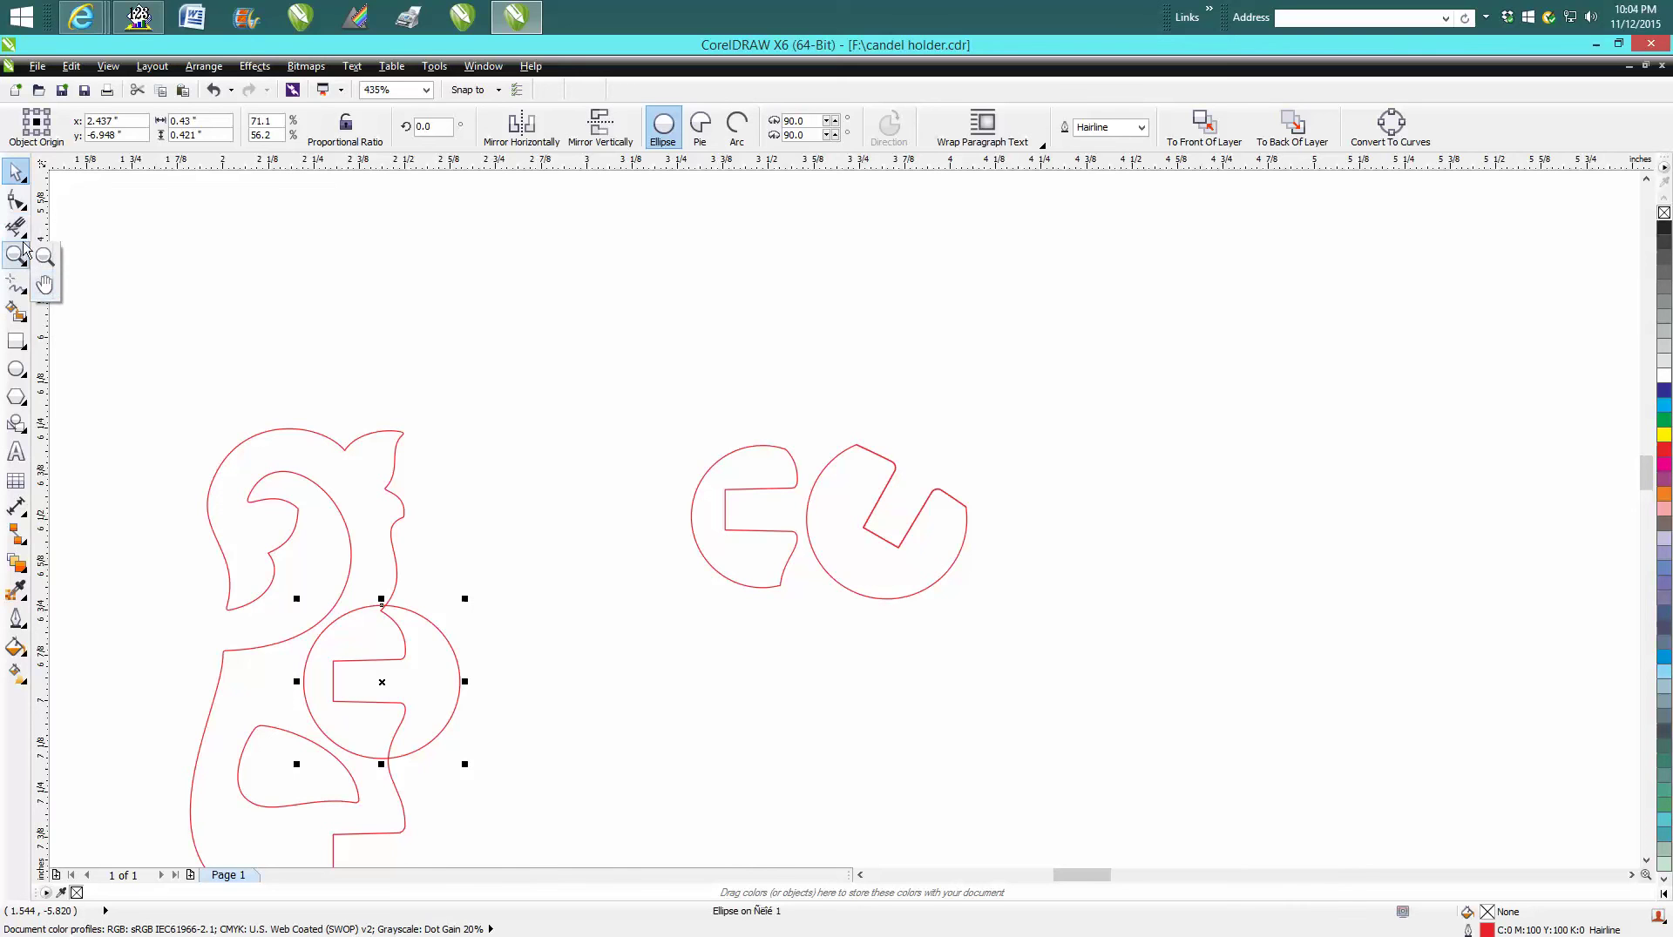
click(47, 316)
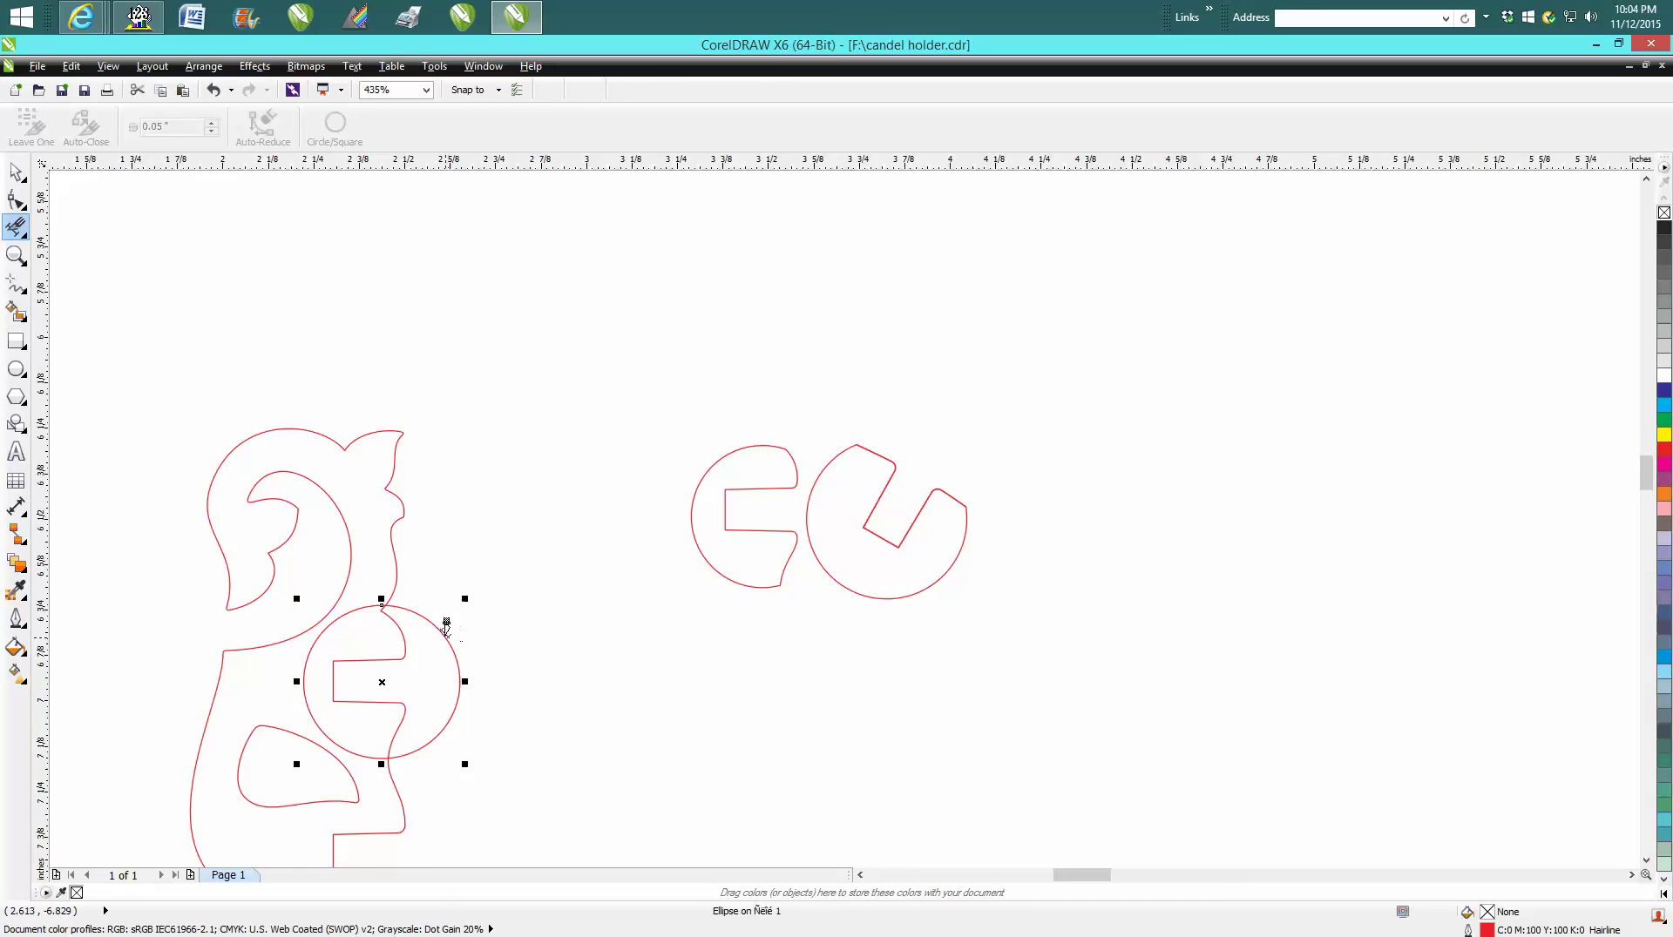
click(447, 634)
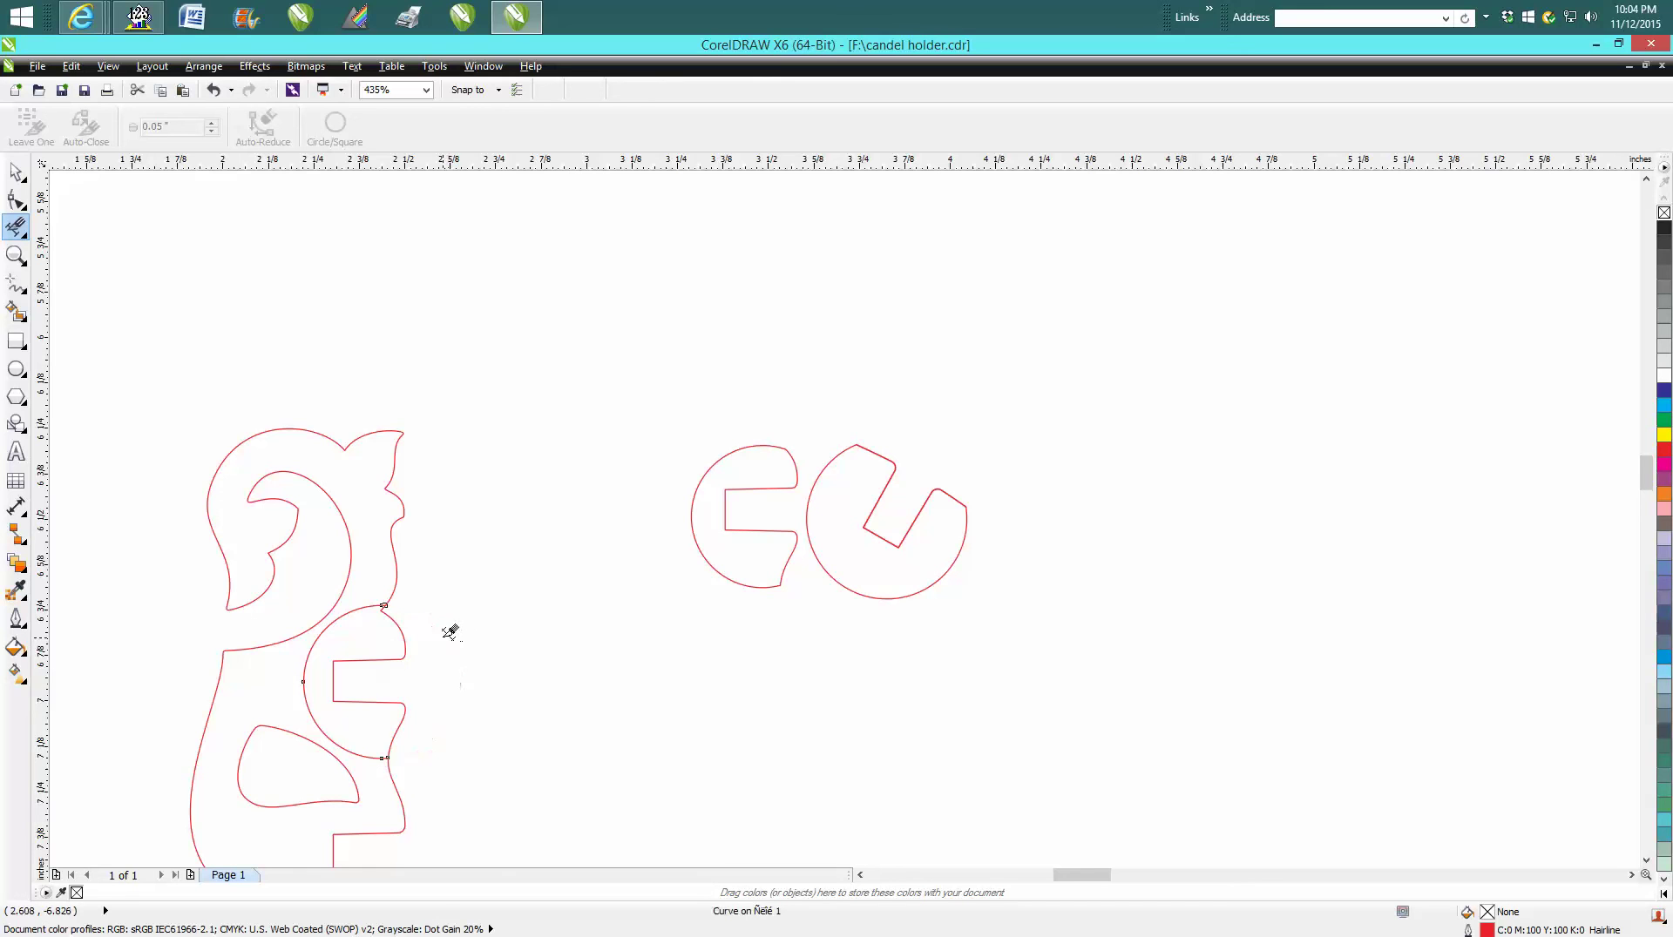
click(394, 578)
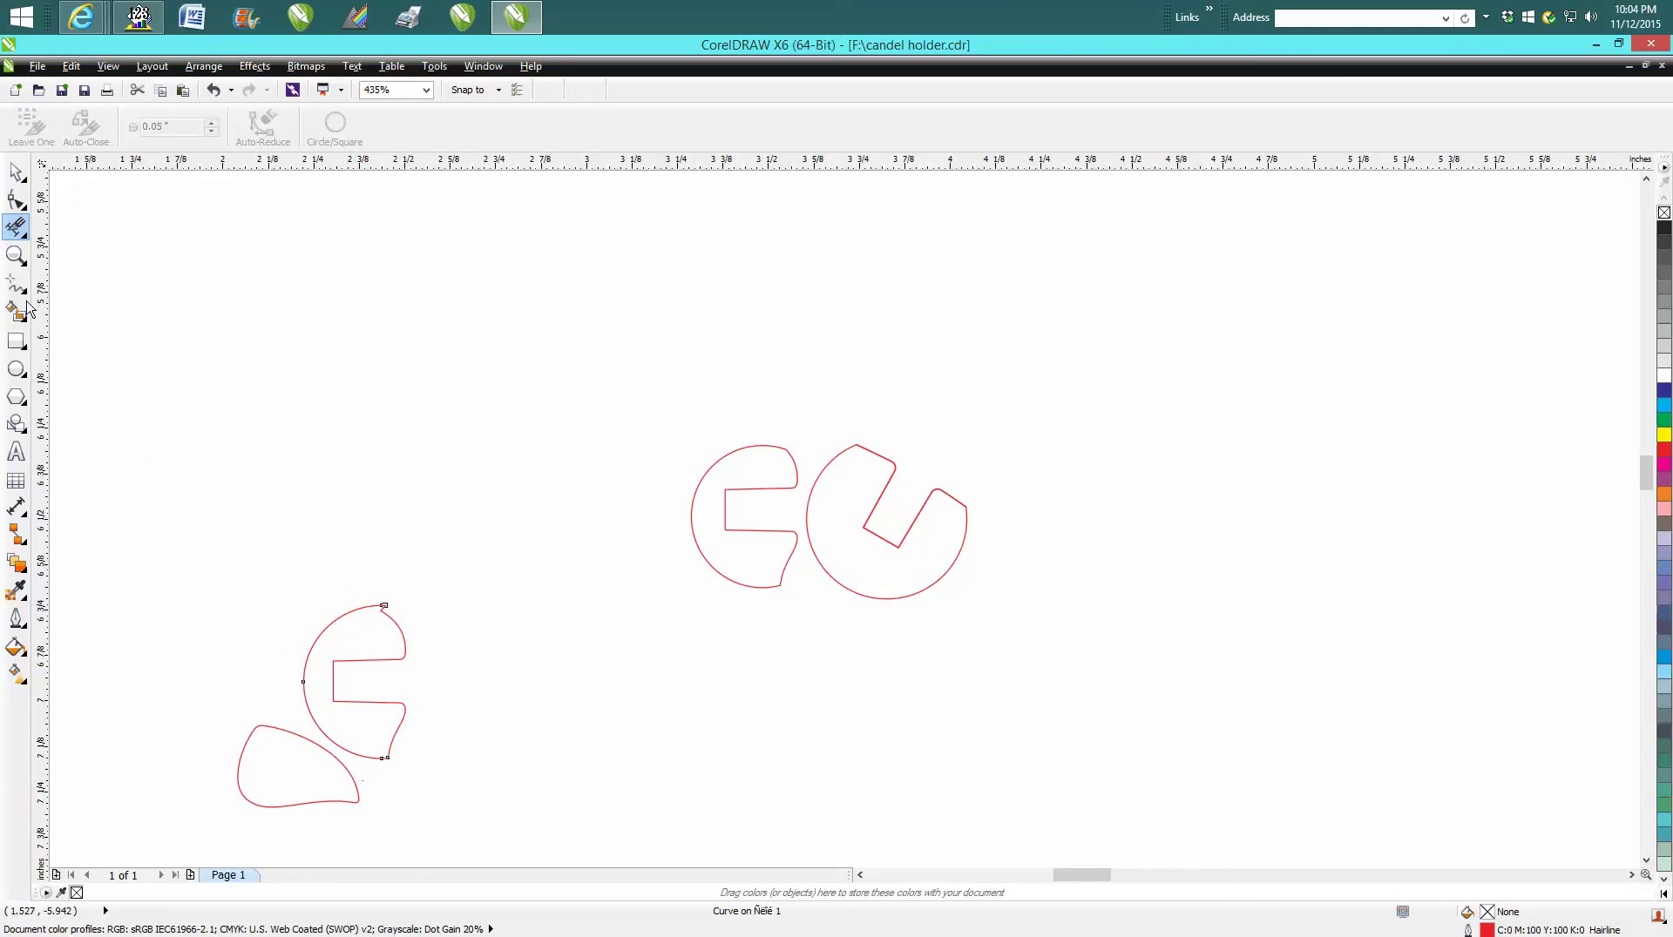
click(15, 255)
drag(286, 589, 481, 784)
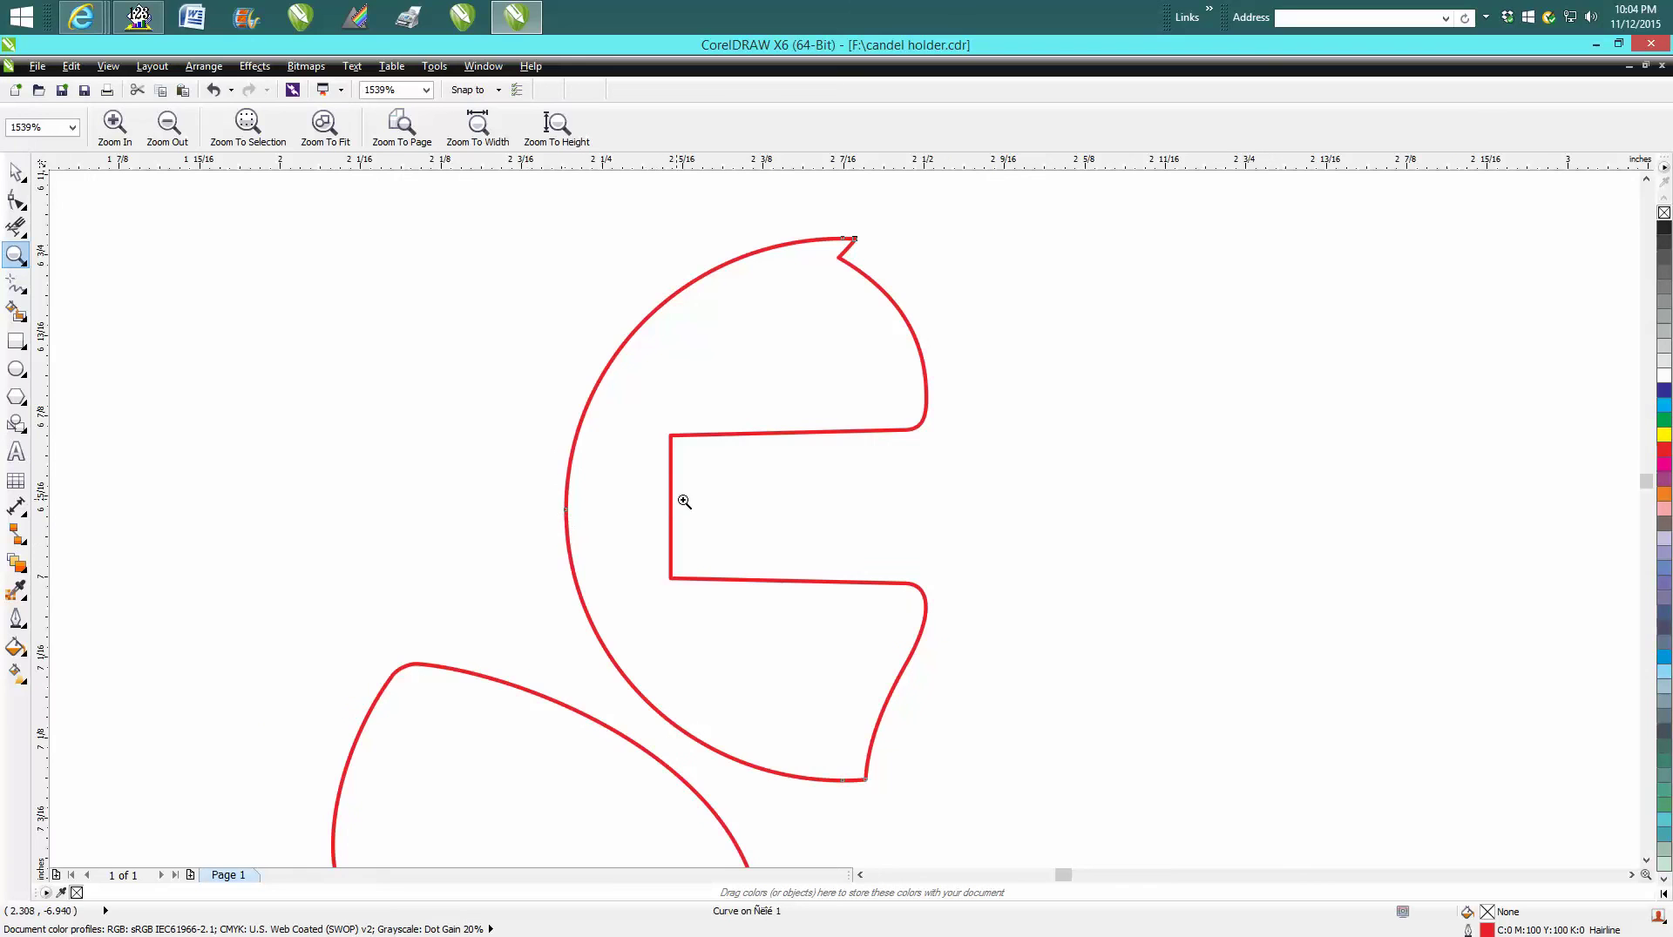
scroll(701, 485, down, 4)
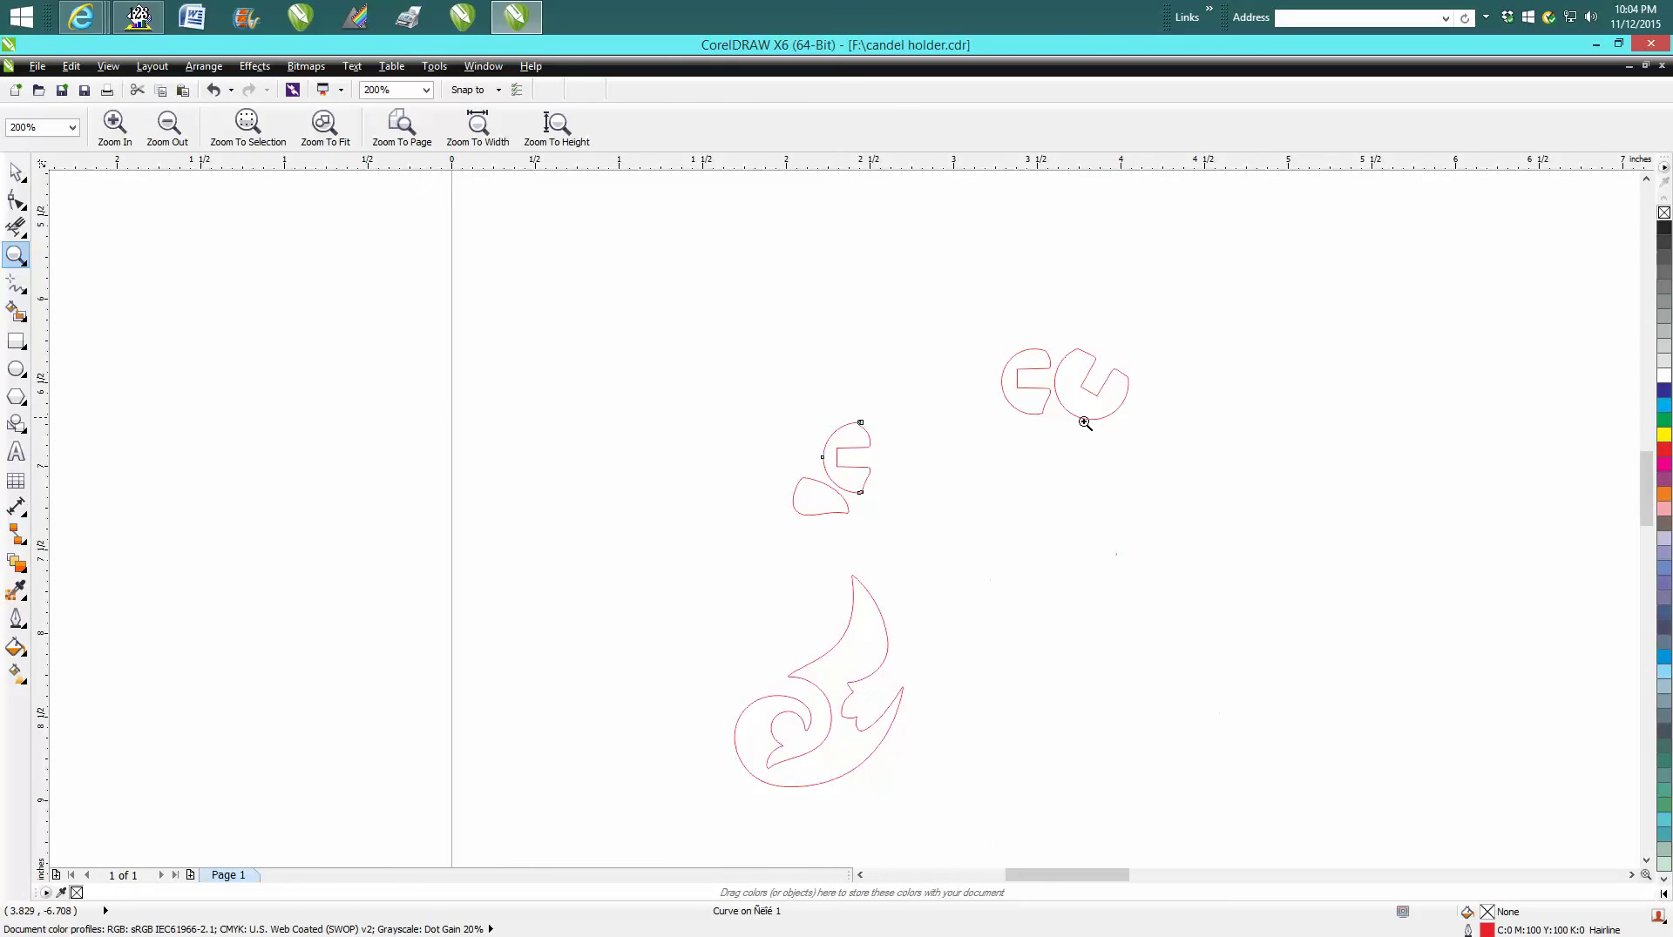
Step: Move the two slot pieces (0.757" by 0.424") to the page's top-left corner
click(15, 171)
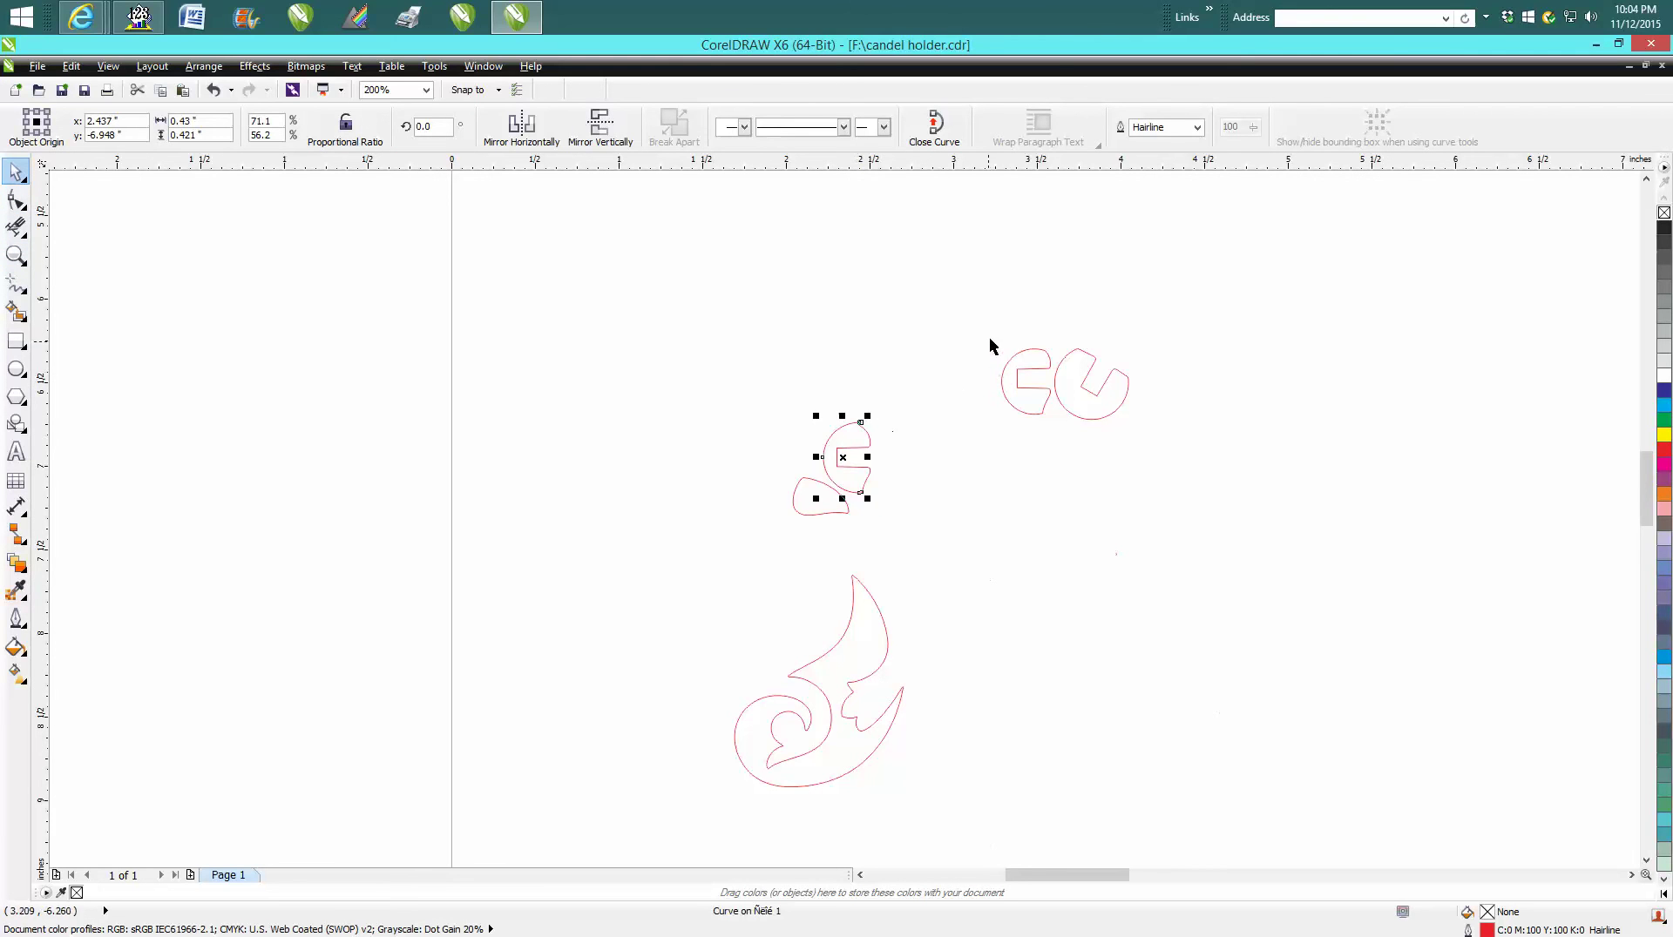
drag(990, 346, 1145, 439)
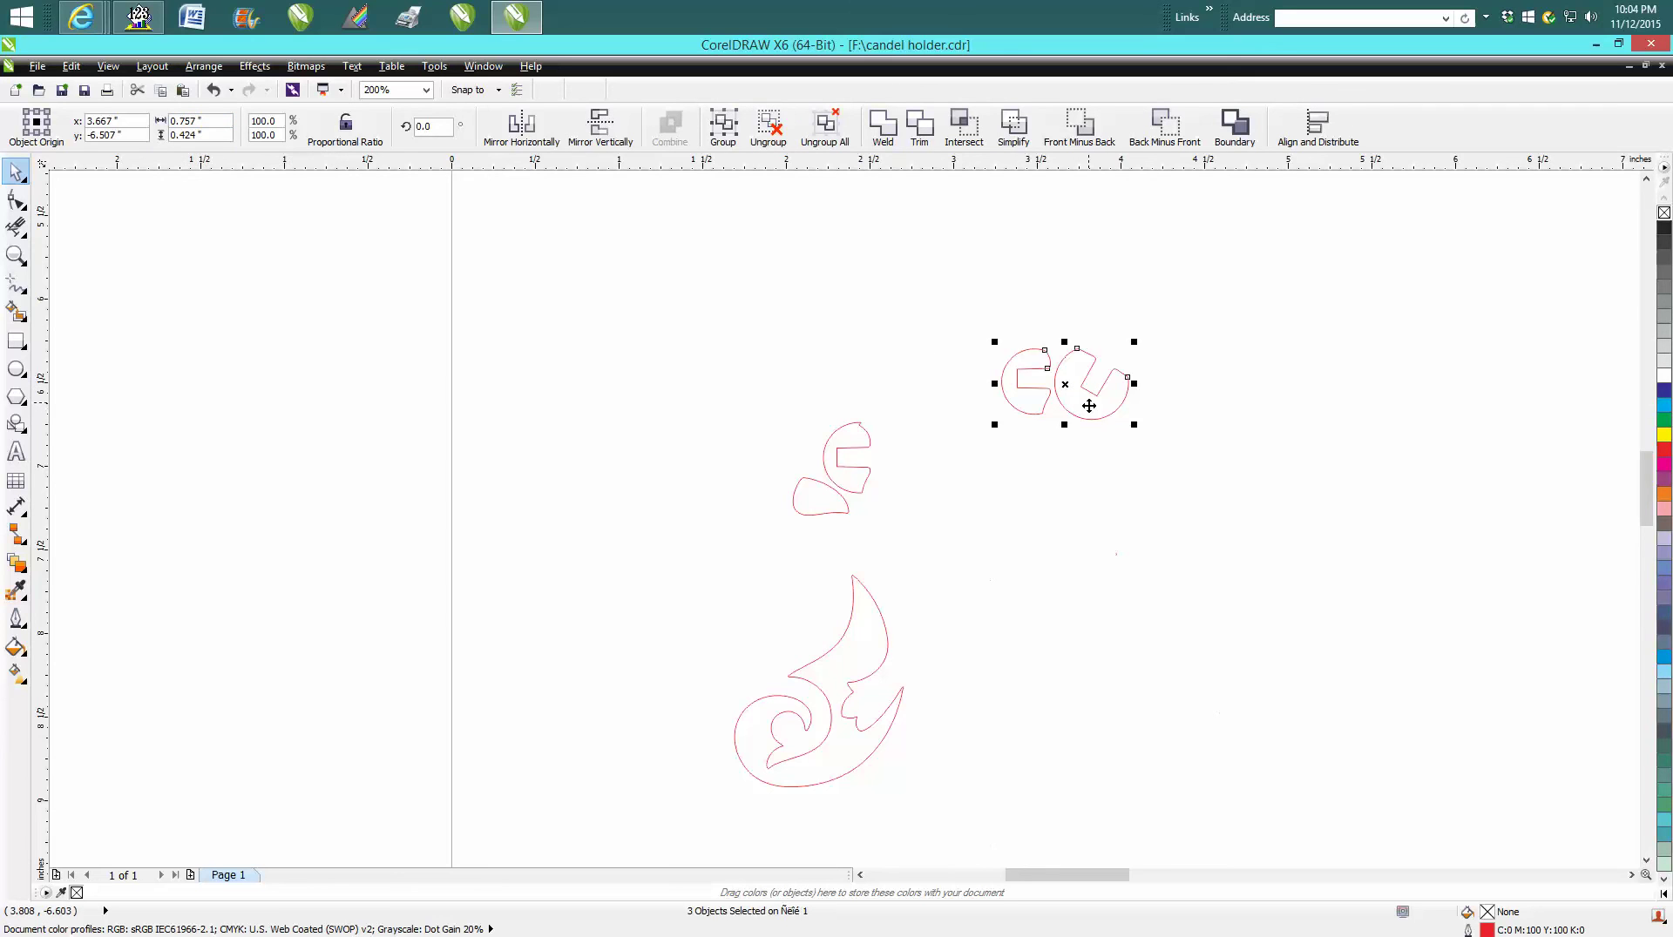
scroll(1073, 392, down, 2)
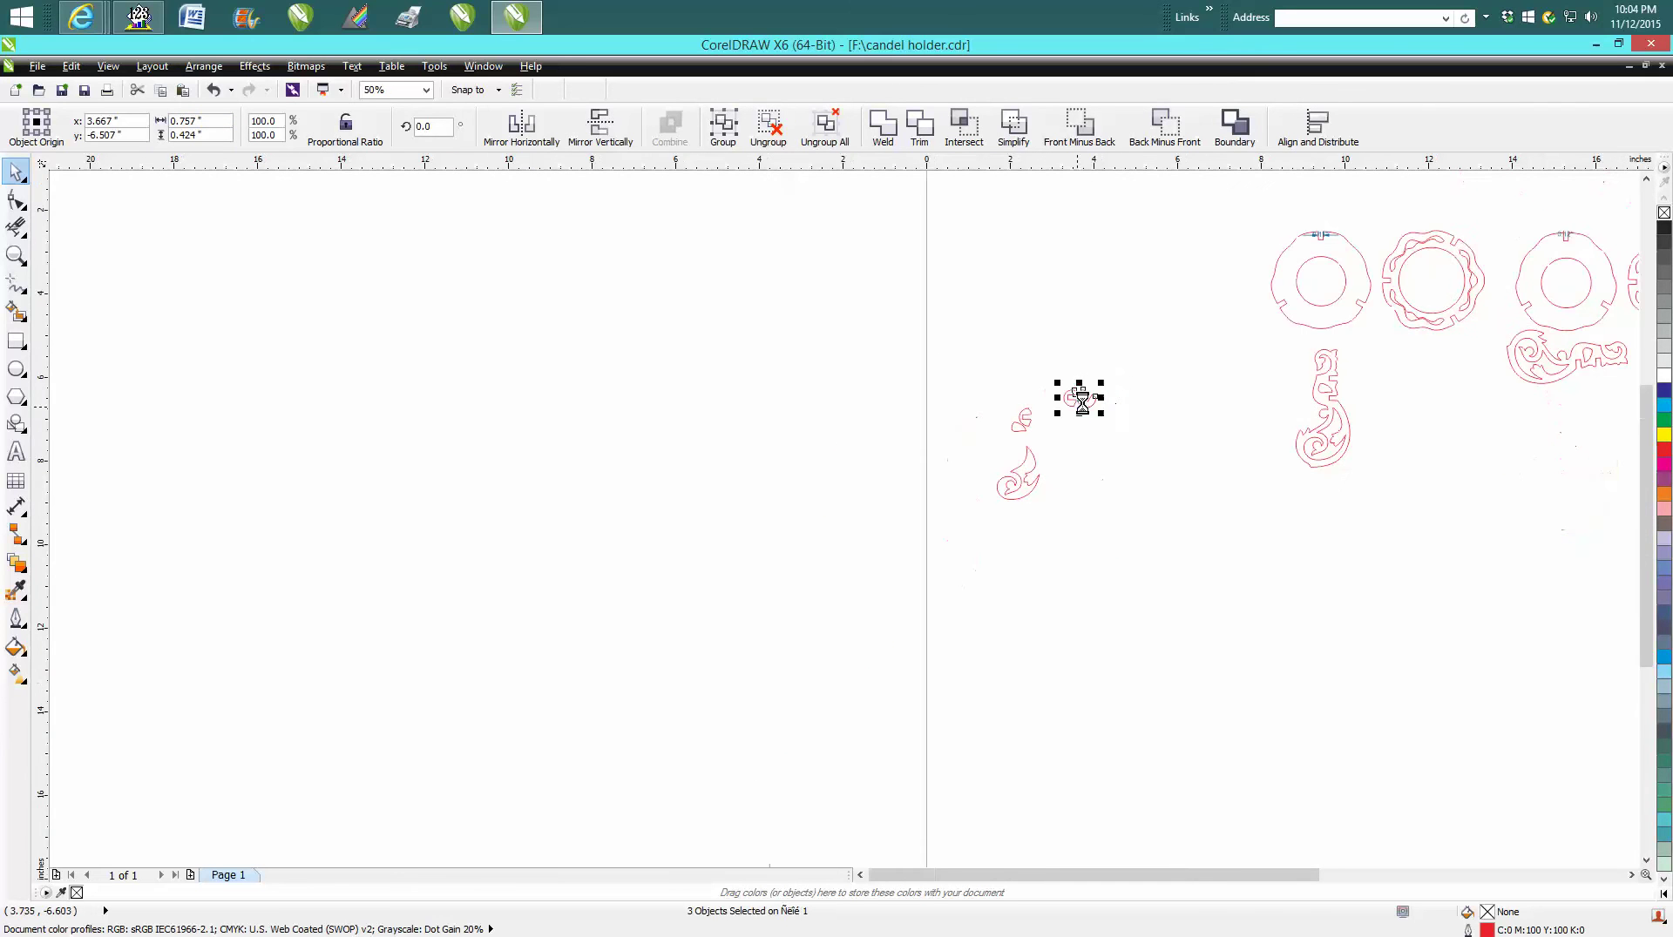
scroll(1083, 403, down, 1)
drag(1094, 410, 1028, 270)
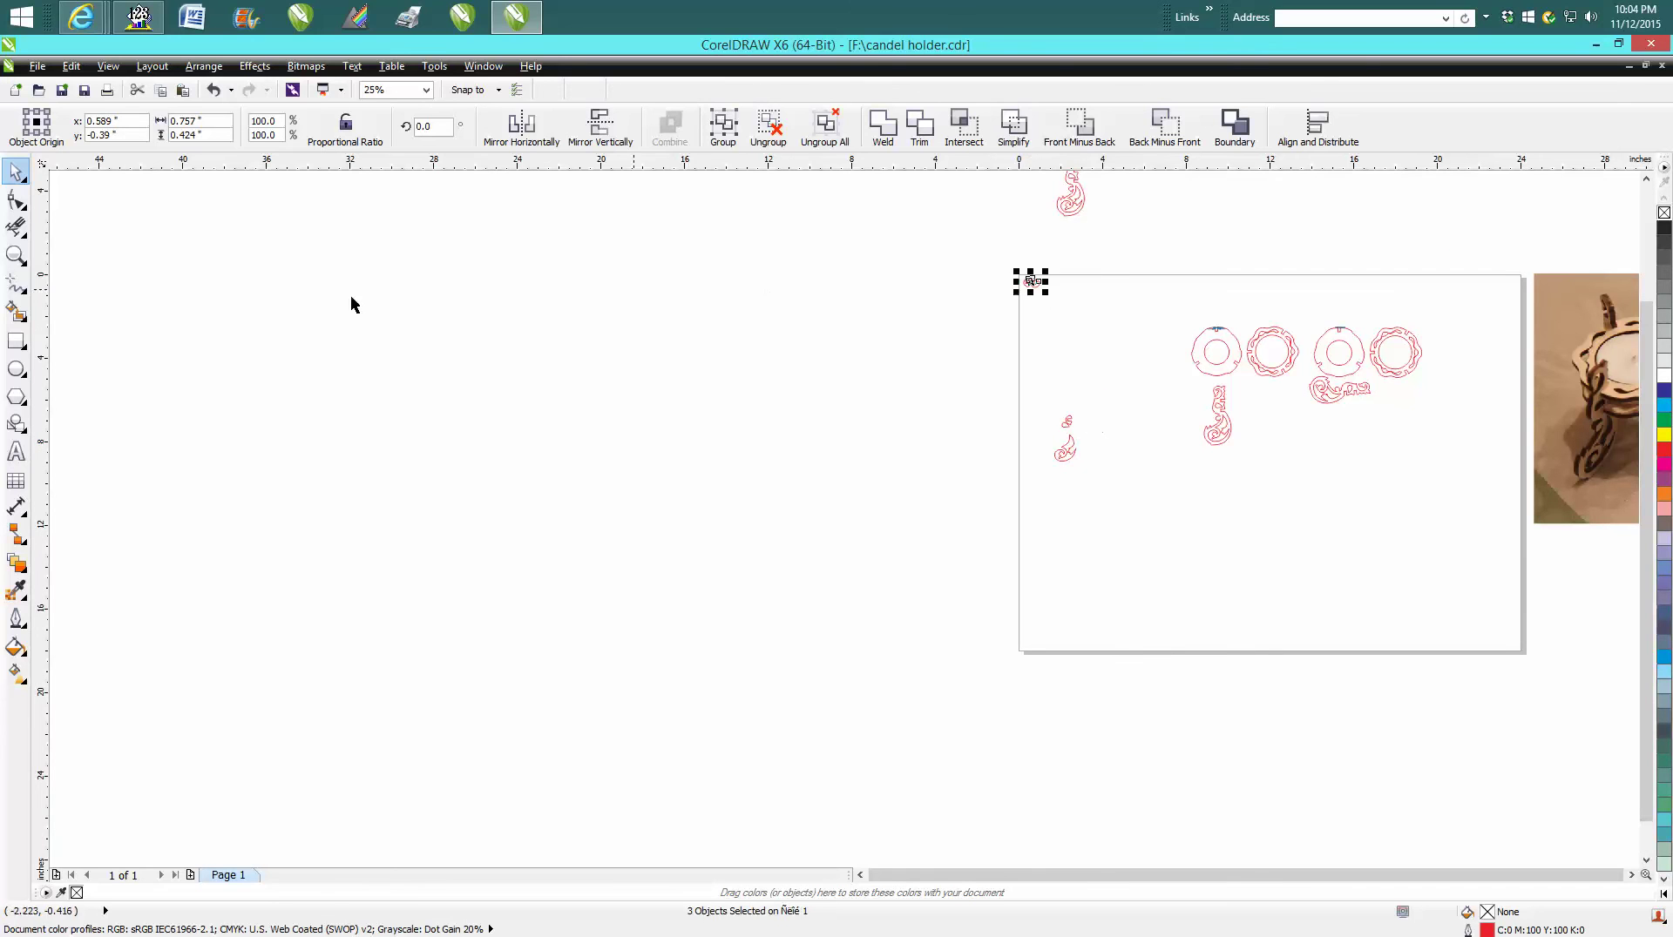
click(16, 254)
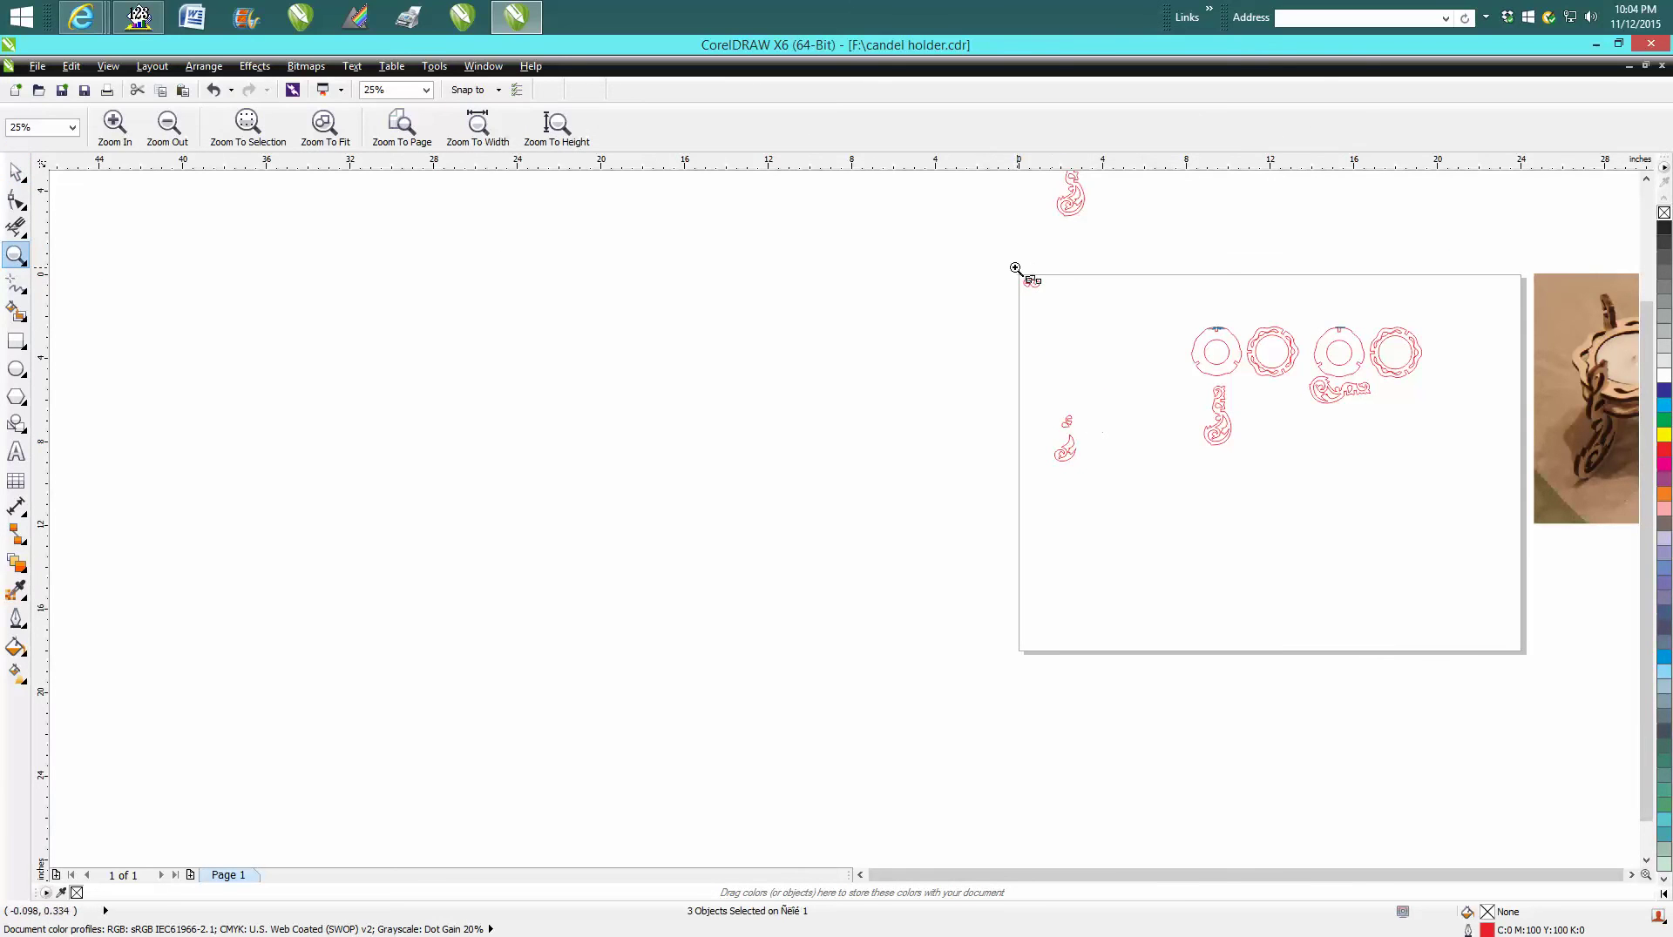
Step: Drag the two slotted connector pieces up-left into the page's top-left corner, at x 0.496", y -0.31"
drag(1006, 273, 1076, 305)
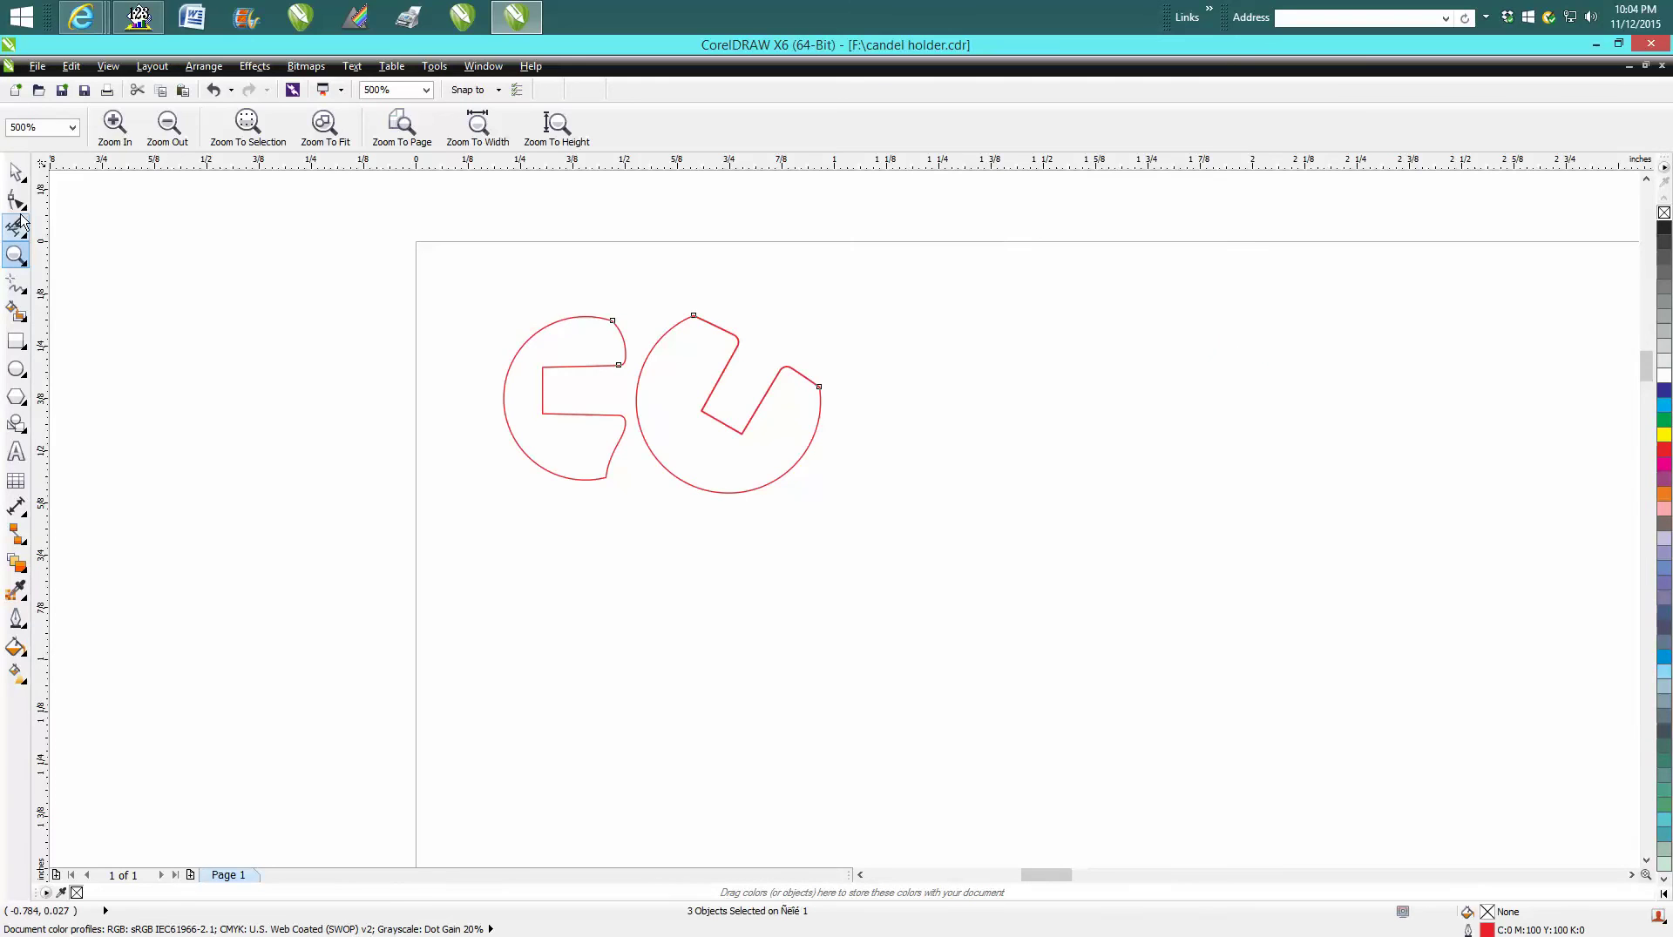
click(16, 171)
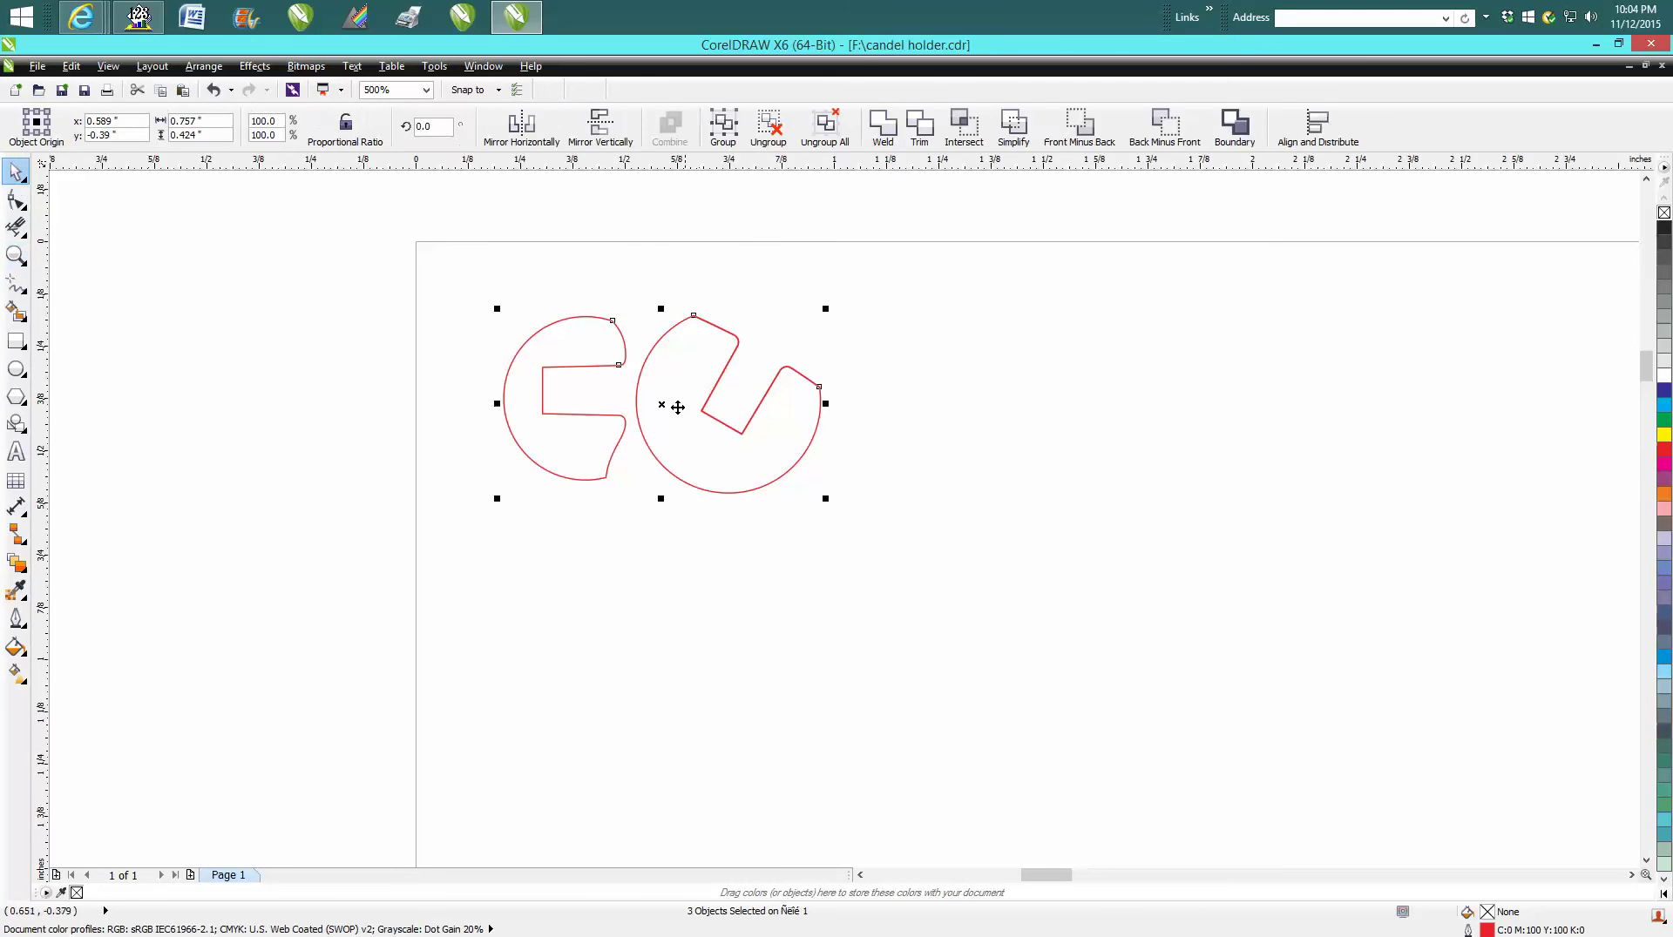
drag(654, 400, 614, 367)
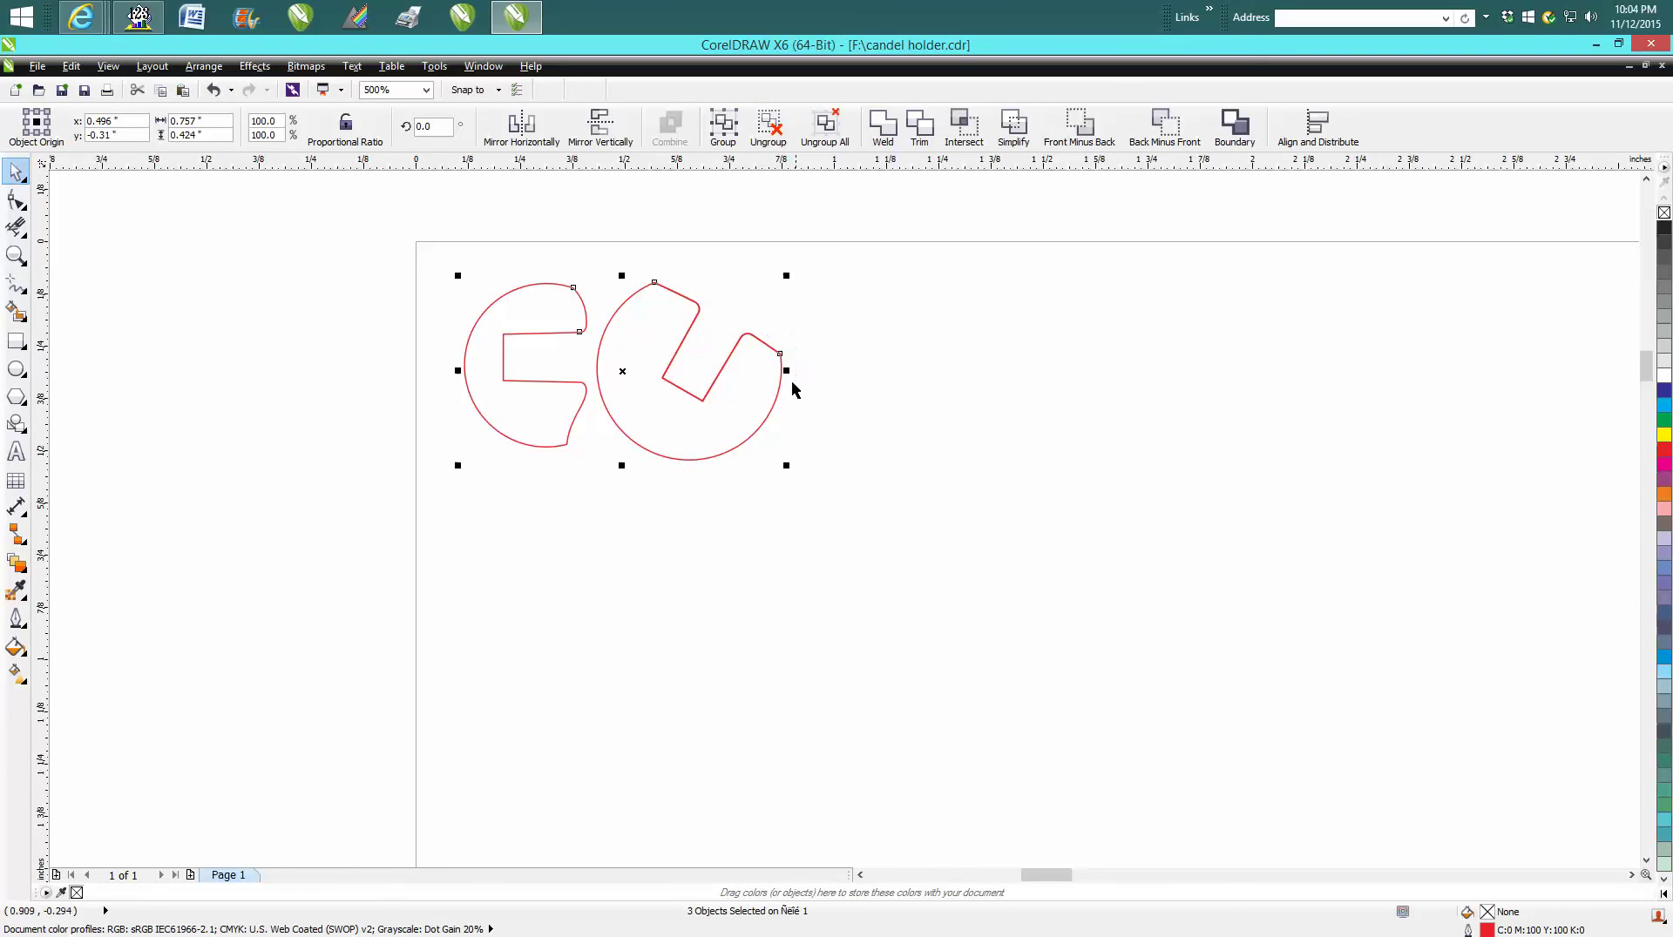
scroll(699, 453, down, 5)
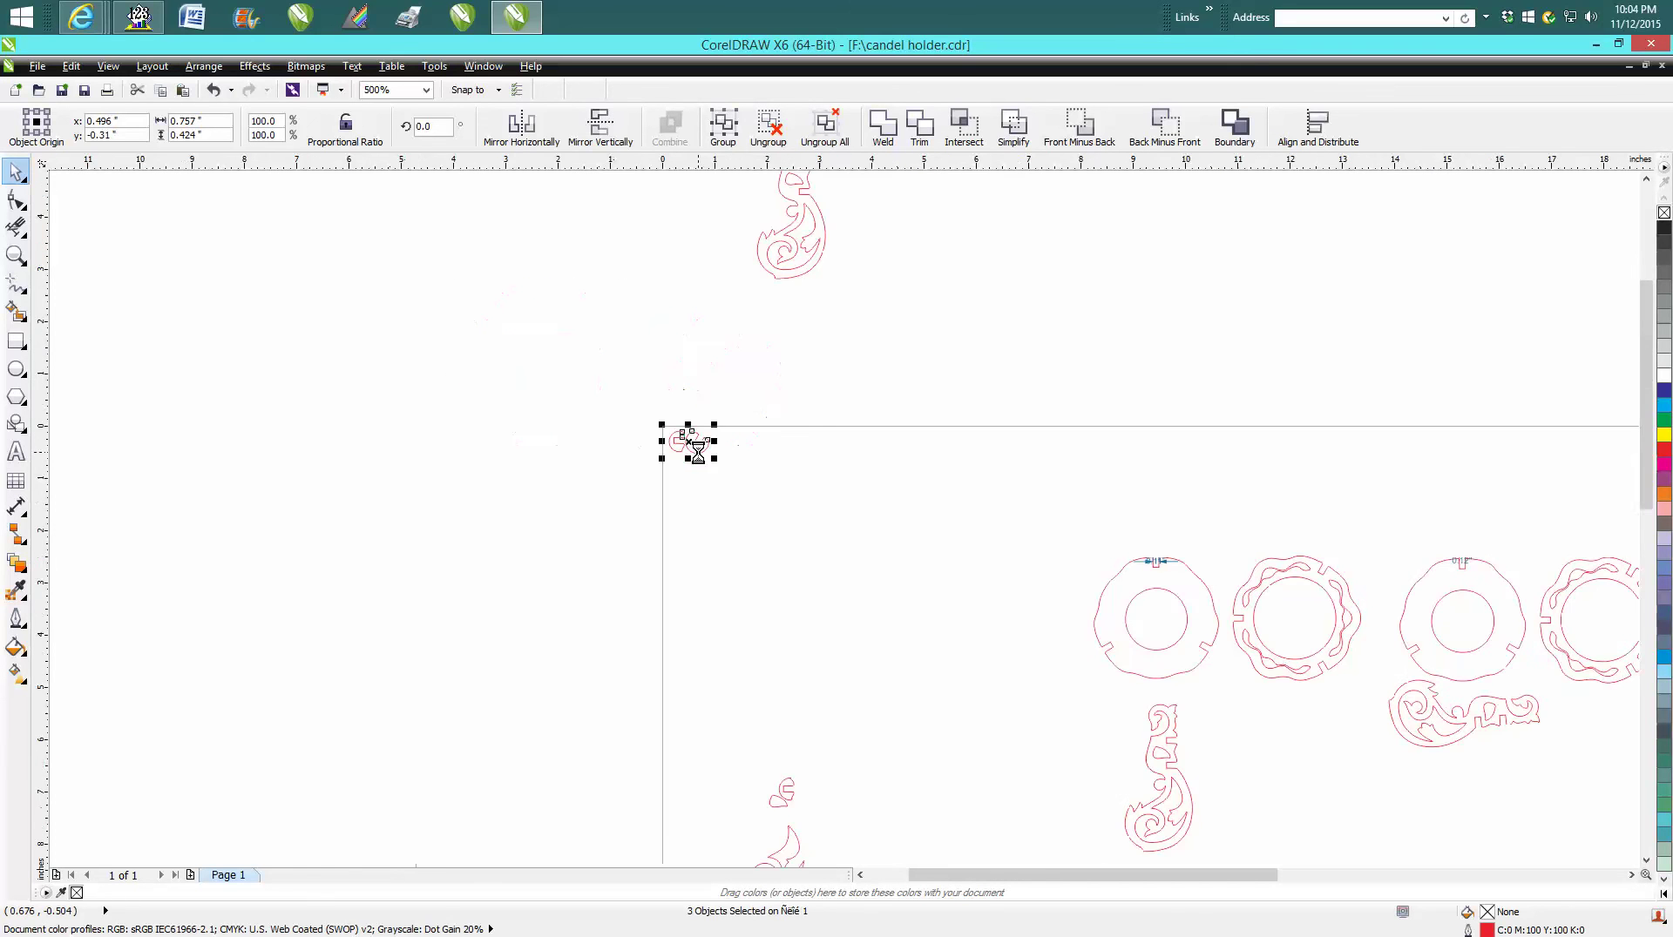
scroll(1264, 614, down, 1)
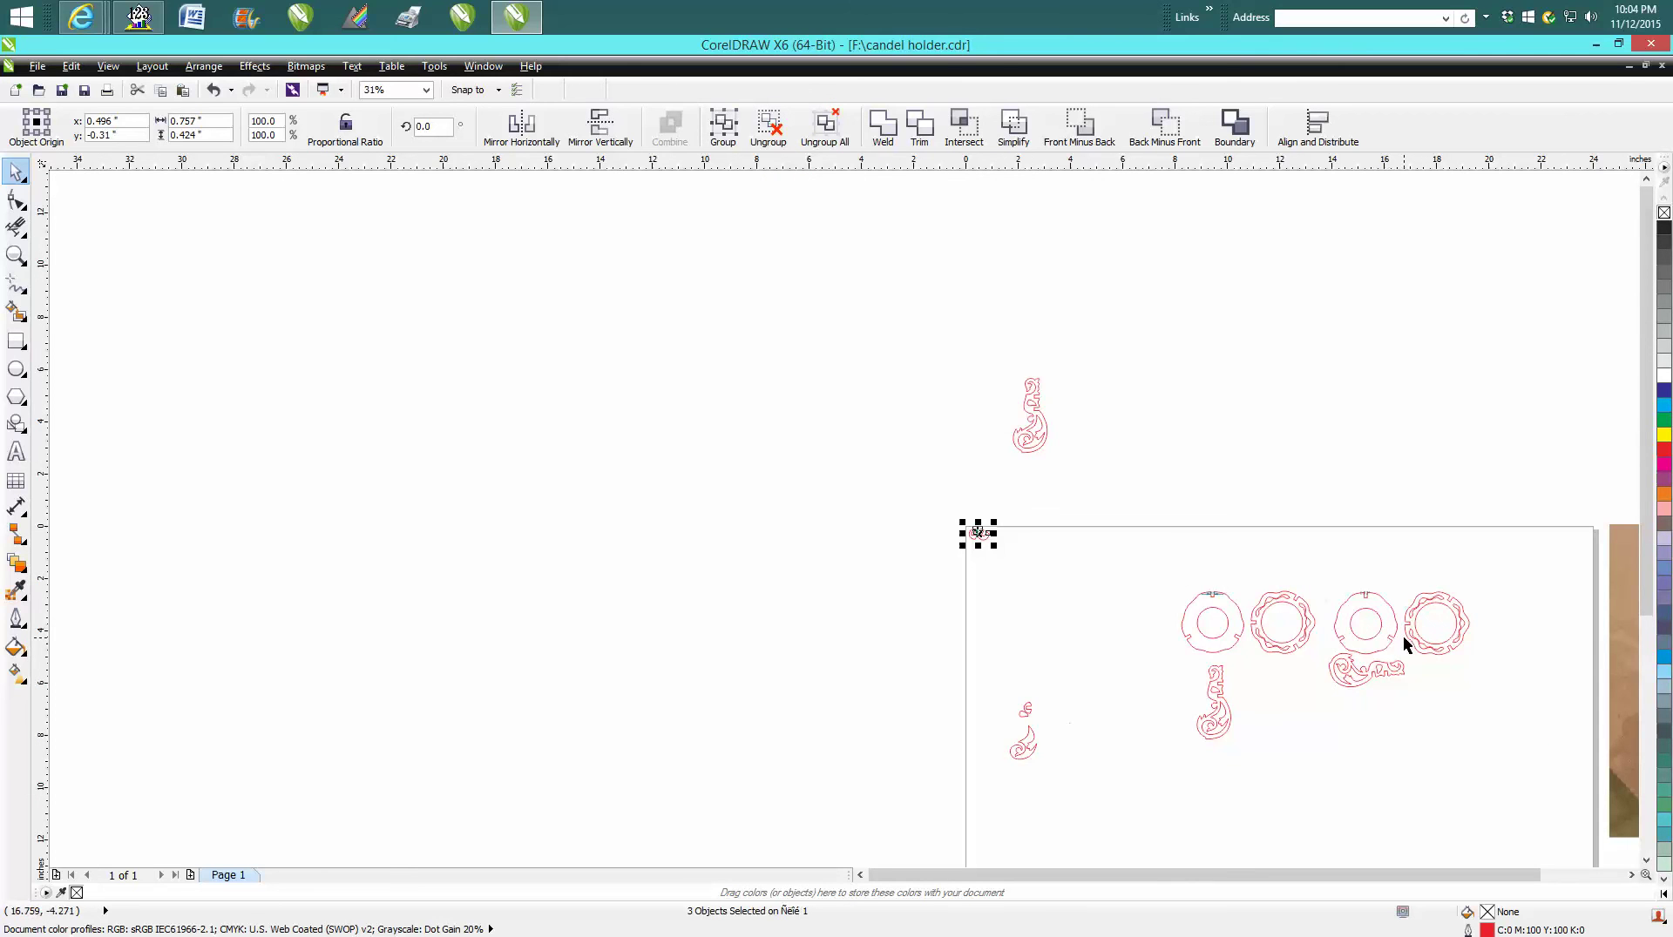
Step: Scroll right to the finished candle holder photo and zoom in on it with the Zoom tool
scroll(1399, 643, down, 1)
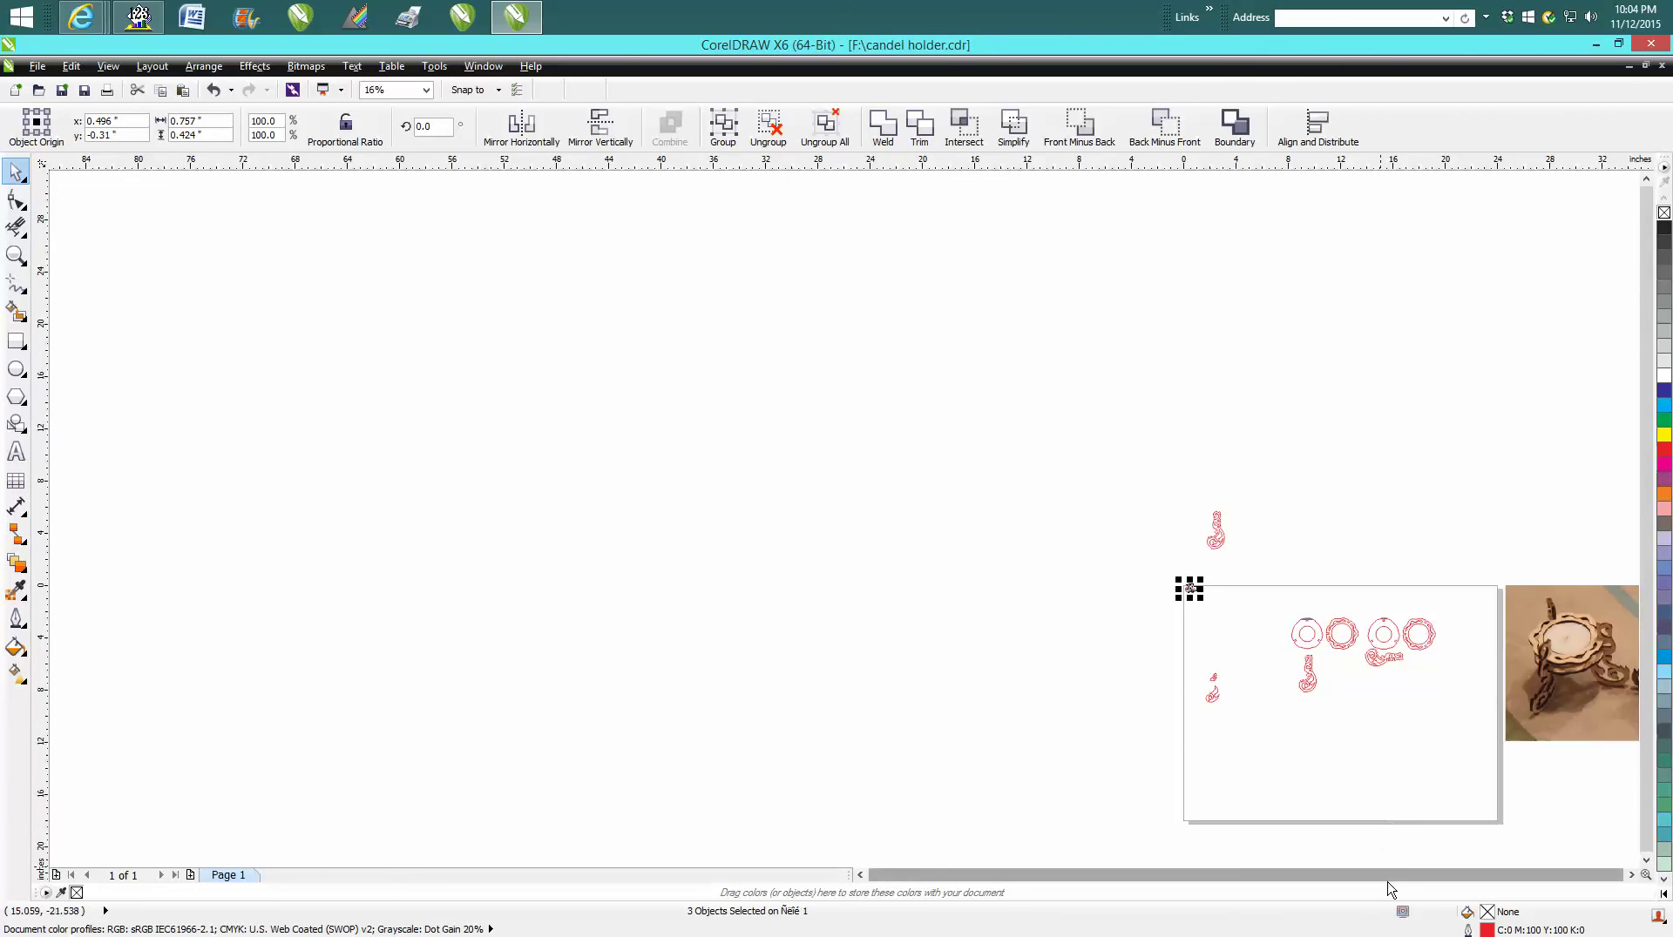
click(1630, 875)
click(1628, 874)
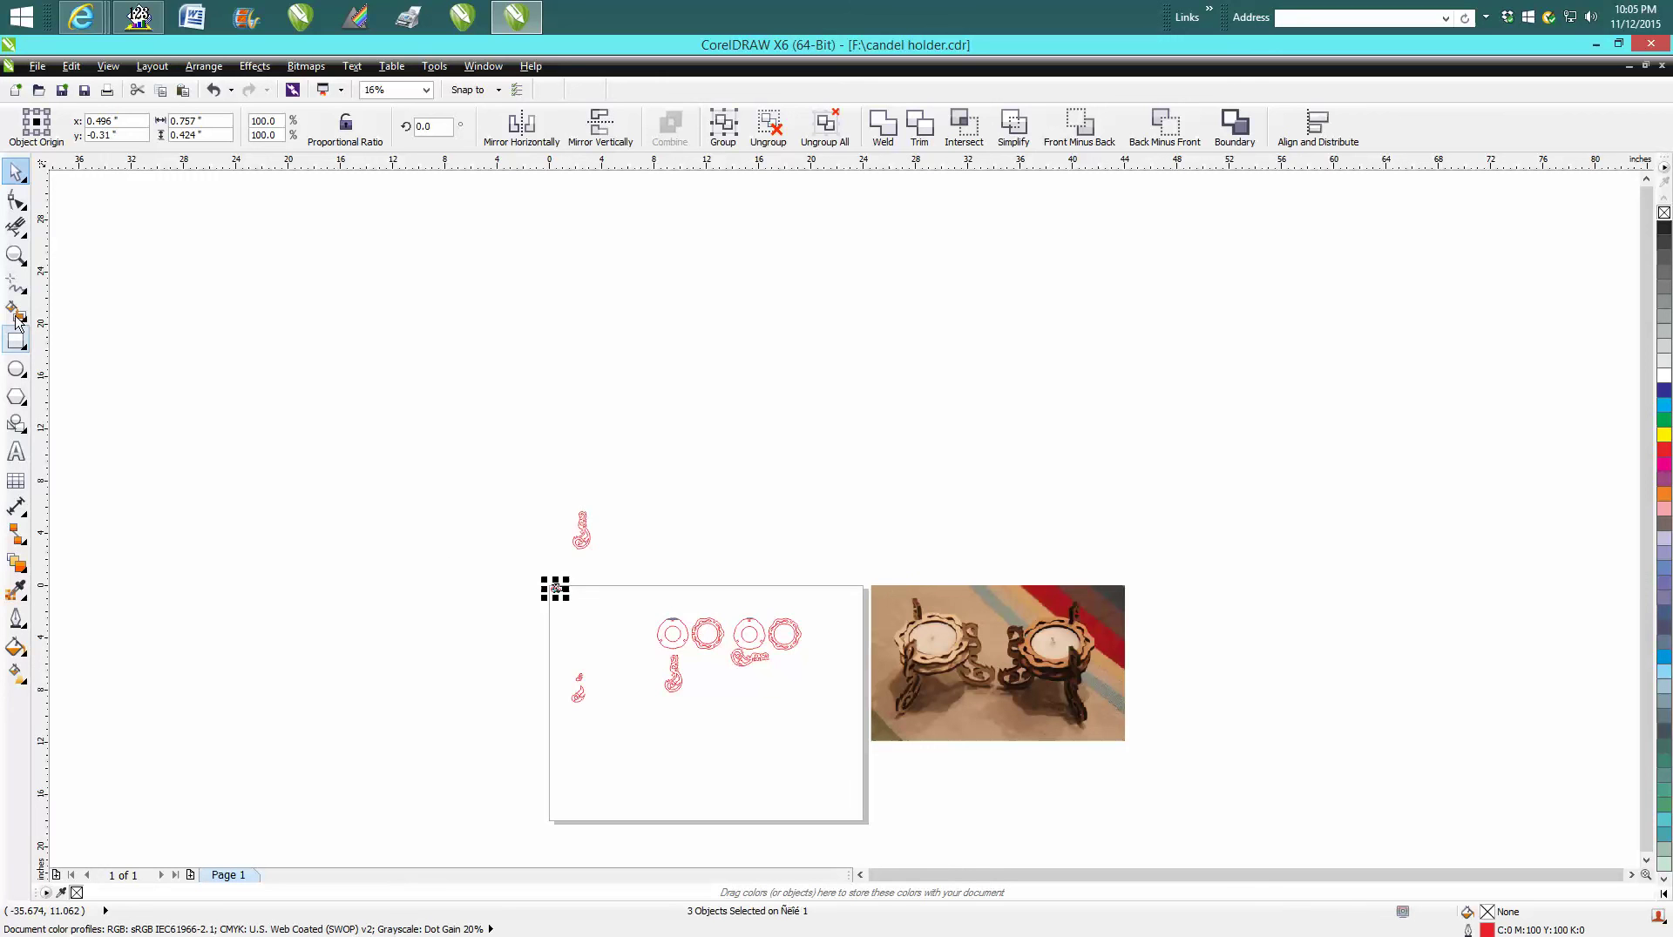
click(16, 255)
drag(927, 650, 1216, 736)
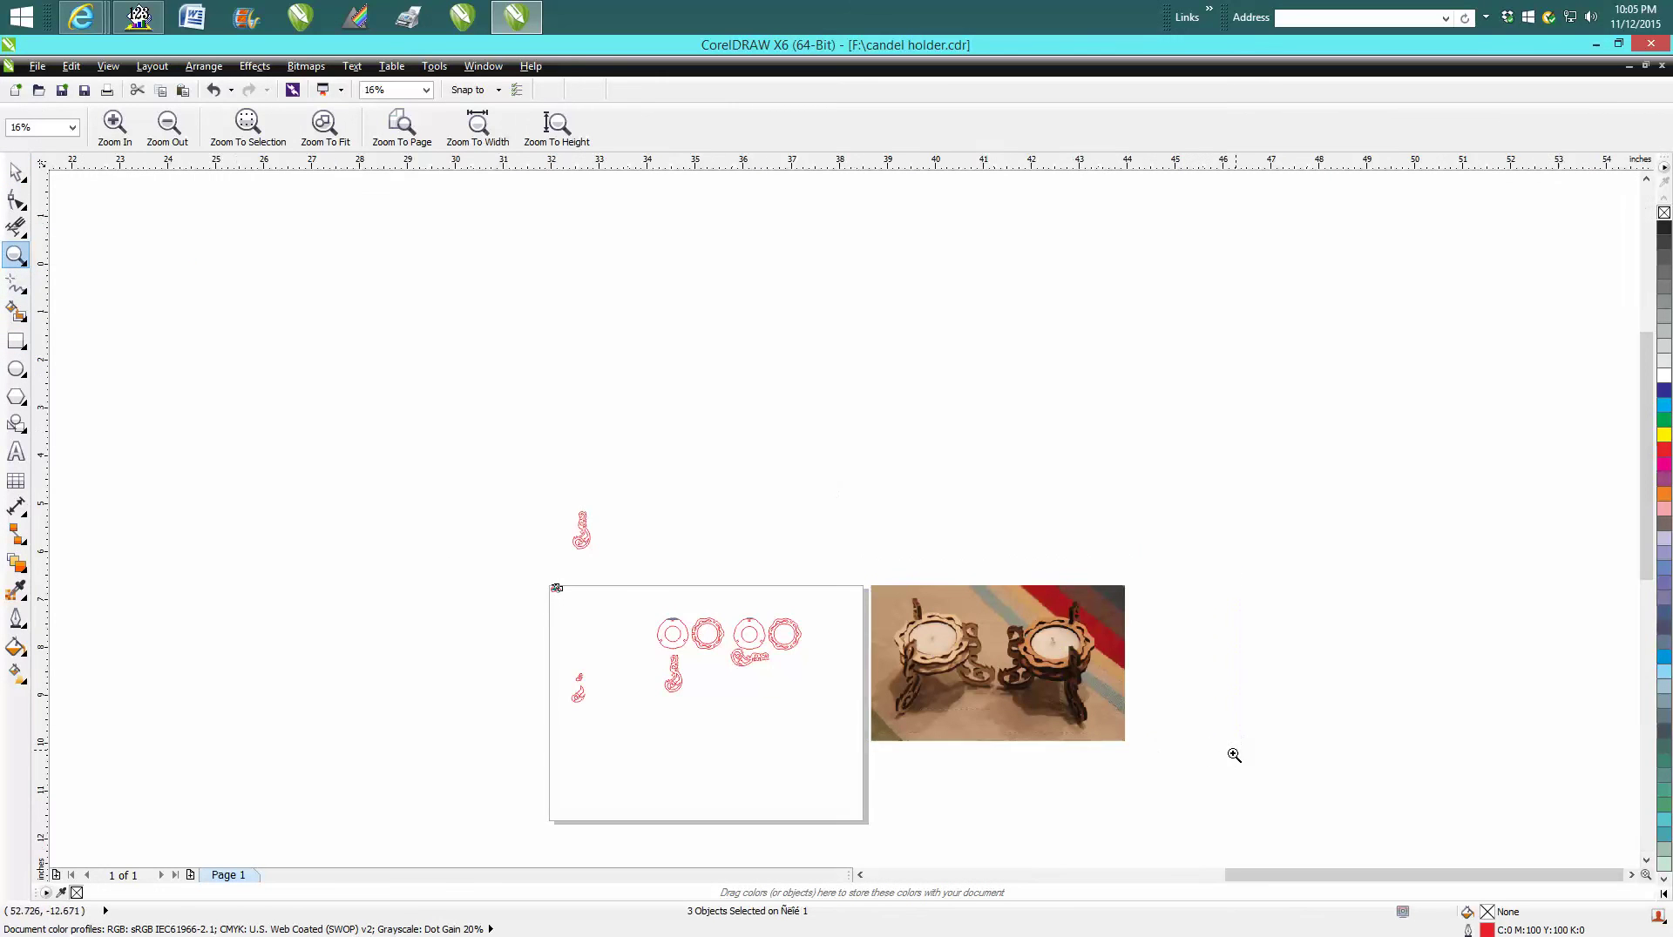